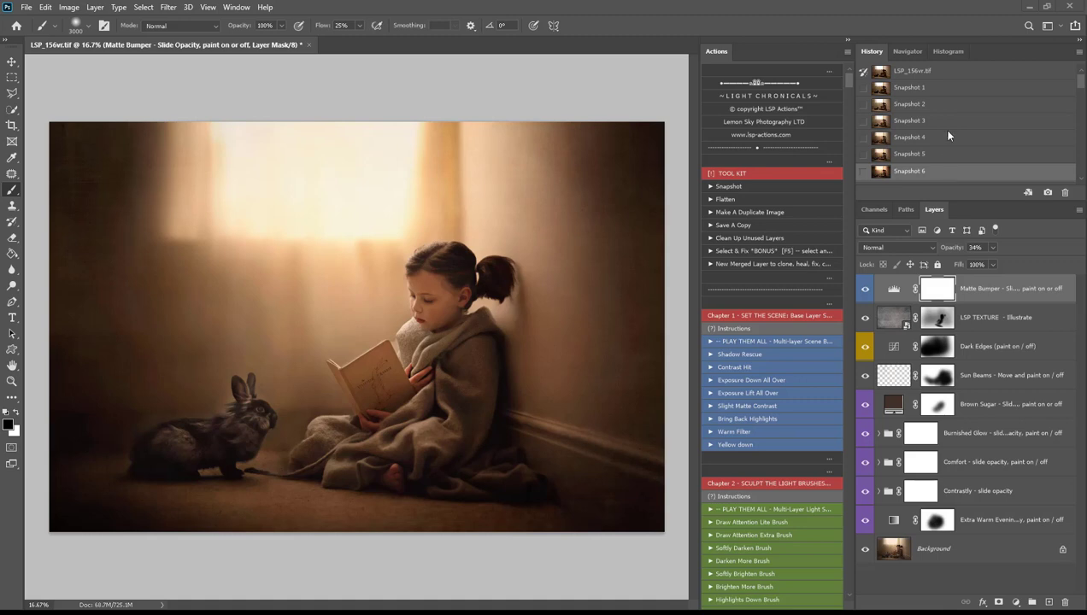
Step: Compare the saved history snapshots of the edit, from Snapshot 1 through Snapshot 6
{"action": "left_click", "coordinate": [943, 88]}
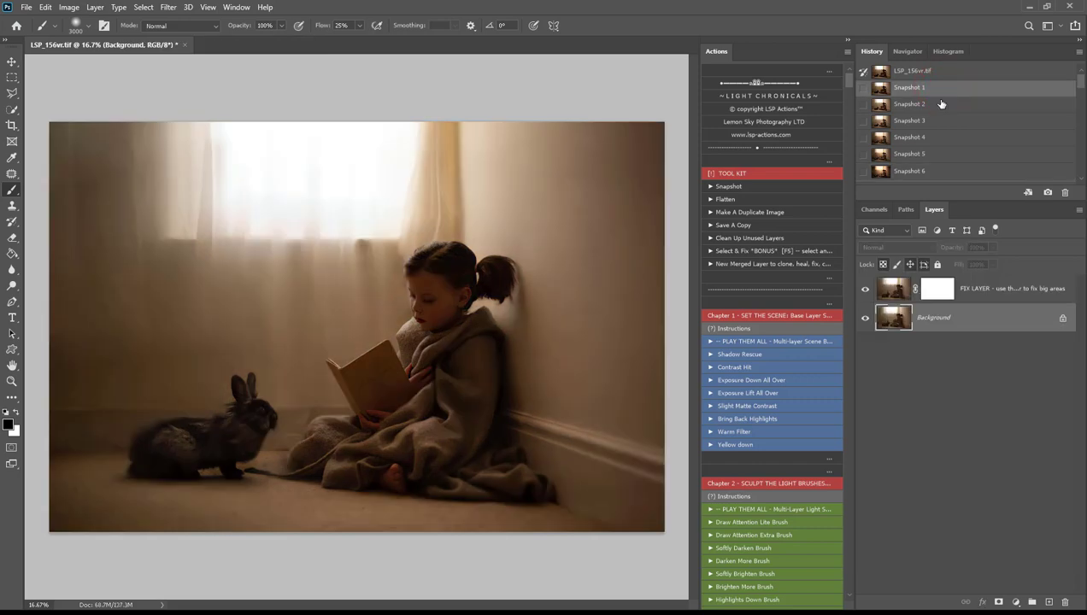
{"action": "left_click", "coordinate": [940, 105]}
{"action": "left_click", "coordinate": [938, 135]}
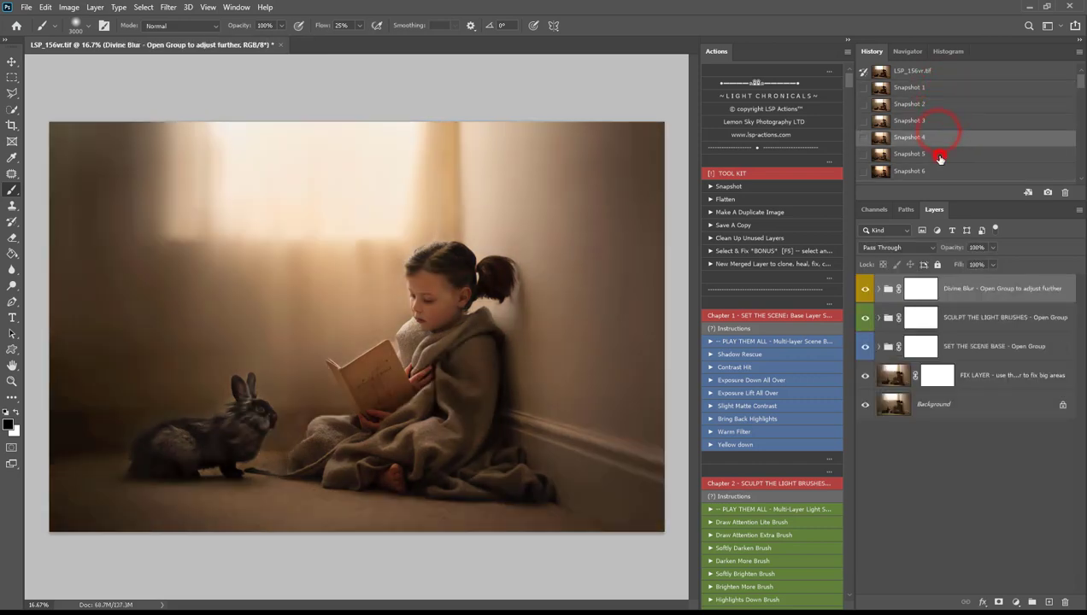
{"action": "left_click", "coordinate": [939, 154]}
{"action": "left_click", "coordinate": [939, 171]}
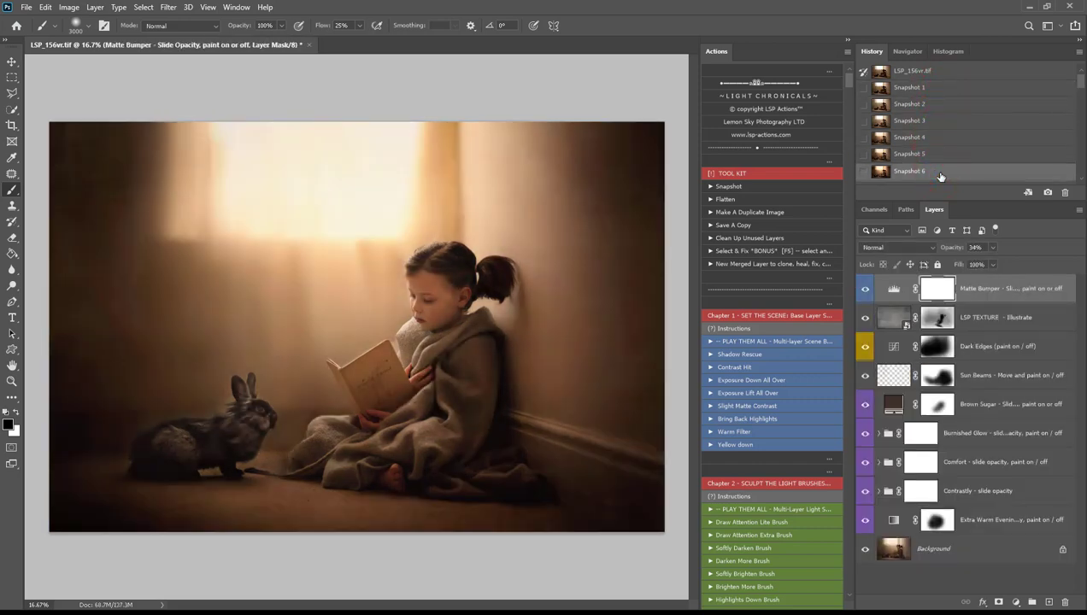
Step: Look through the first chapters of the Light Chronicles action set, from Set the Scene to Dreamy Skin & Detail
{"action": "scroll", "coordinate": [803, 323], "scroll_direction": "down", "scroll_amount": 5}
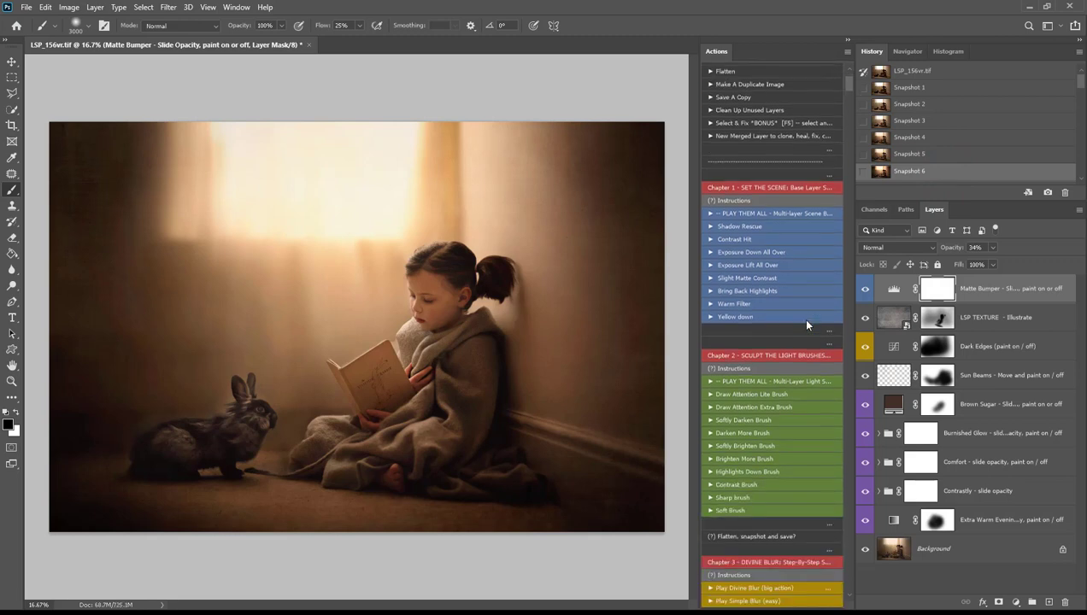
{"action": "scroll", "coordinate": [805, 323], "scroll_direction": "down", "scroll_amount": 3}
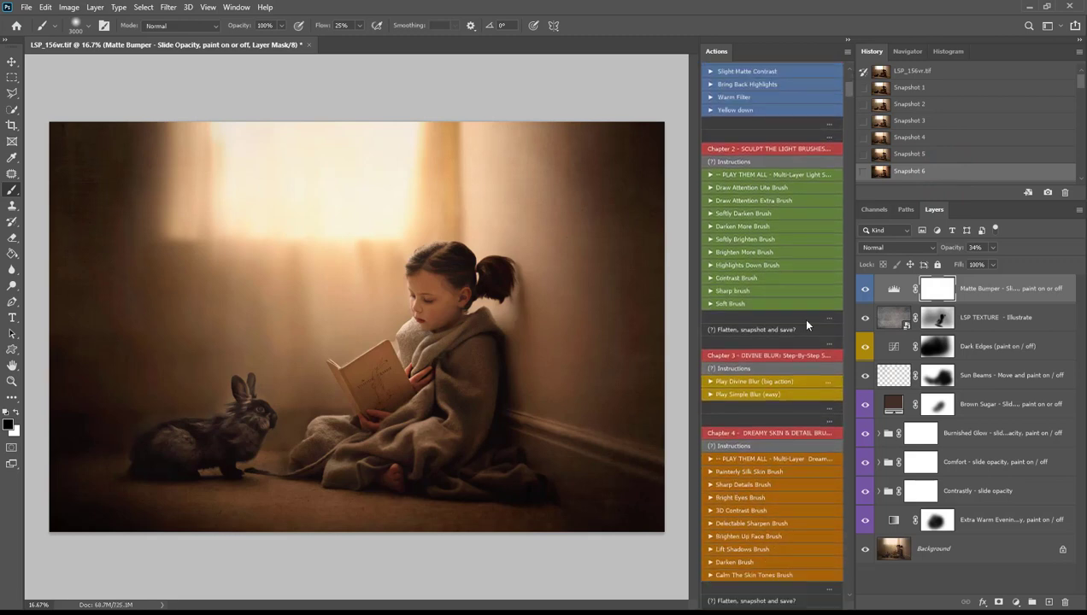
{"action": "scroll", "coordinate": [806, 322], "scroll_direction": "up", "scroll_amount": 5}
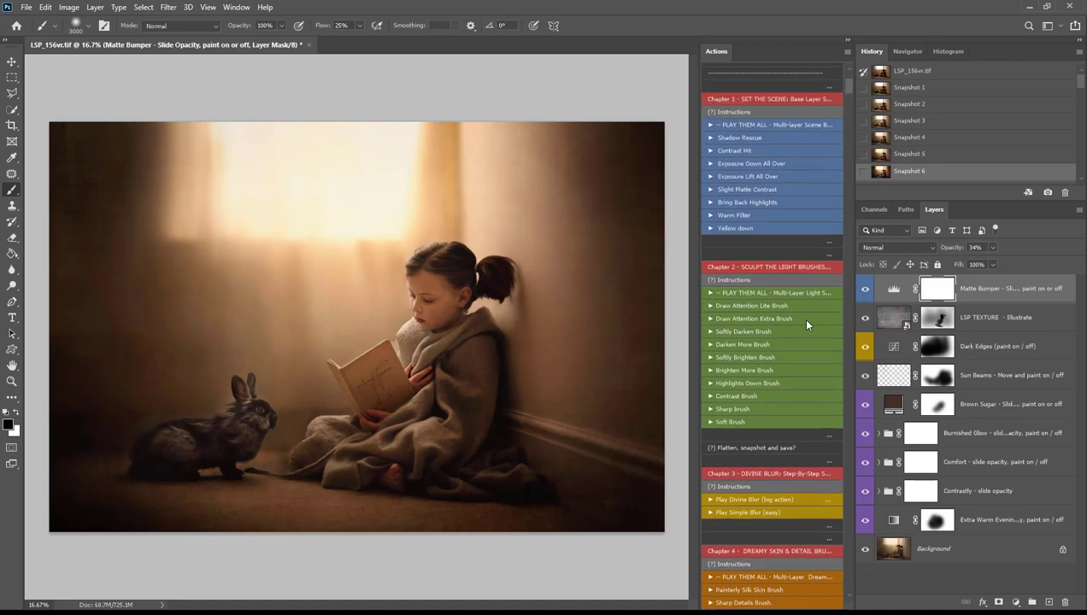
{"action": "scroll", "coordinate": [805, 322], "scroll_direction": "down", "scroll_amount": 1}
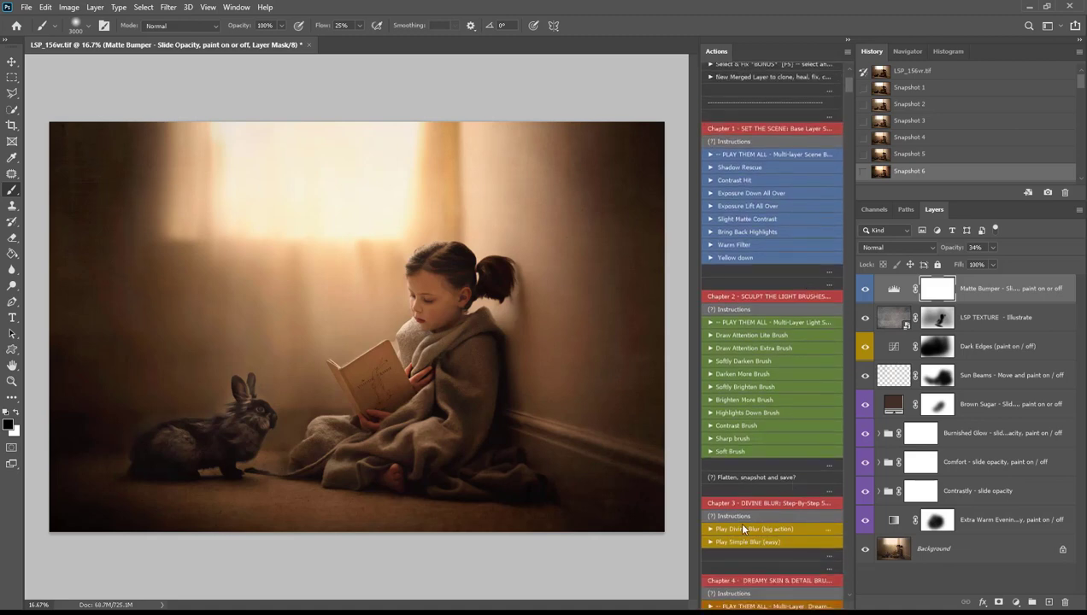
Step: Reduce the brush size to 200
{"action": "key", "text": "bracketleft"}
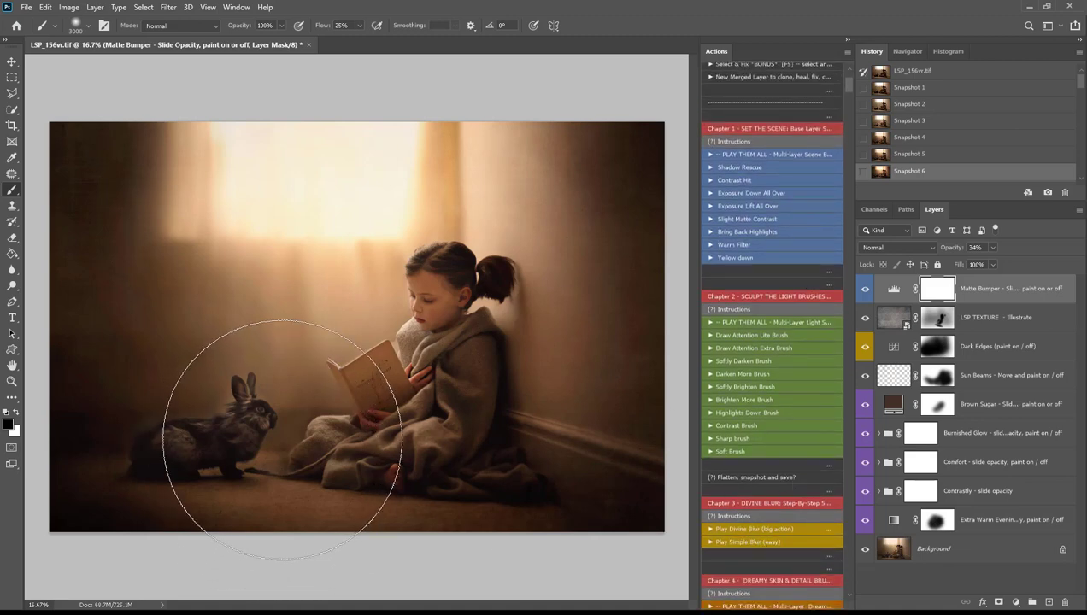
{"action": "key", "text": "bracketleft"}
{"action": "key", "text": "bracketleft"}
{"action": "key", "text": "bracketleft"}
{"action": "key", "text": "bracketleft"}
{"action": "key", "text": "bracketleft"}
{"action": "key", "text": "bracketleft"}
{"action": "key", "text": "bracketleft"}
{"action": "key", "text": "bracketleft"}
{"action": "key", "text": "bracketleft"}
{"action": "key", "text": "bracketleft"}
{"action": "key", "text": "bracketleft"}
{"action": "key", "text": "bracketleft"}
{"action": "key", "text": "bracketleft"}
{"action": "key", "text": "bracketleft"}
{"action": "key", "text": "bracketleft"}
{"action": "key", "text": "bracketleft"}
{"action": "key", "text": "bracketleft"}
{"action": "key", "text": "bracketleft"}
{"action": "key", "text": "bracketleft"}
{"action": "key", "text": "bracketleft"}
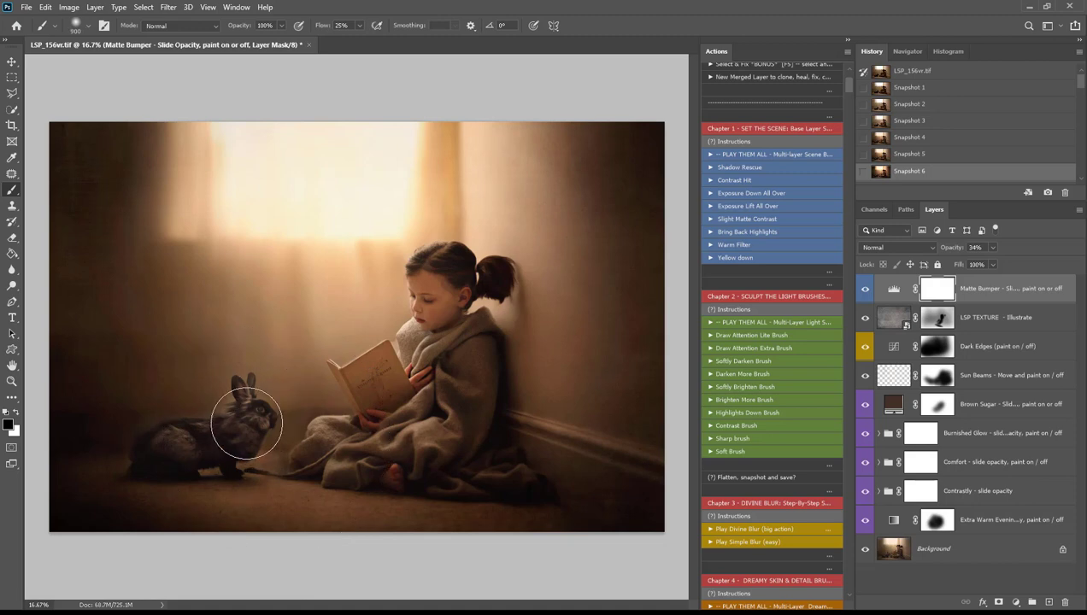
{"action": "key", "text": "bracketleft"}
{"action": "key", "text": "bracketleft"}
{"action": "key", "text": "bracketleft"}
{"action": "key", "text": "bracketleft"}
{"action": "key", "text": "bracketleft"}
{"action": "key", "text": "bracketleft"}
Step: Review the Dreamy Skin, Whimsical Washes and Enhancements action chapters, then return to the start of the action set
{"action": "scroll", "coordinate": [817, 433], "scroll_direction": "down", "scroll_amount": 5}
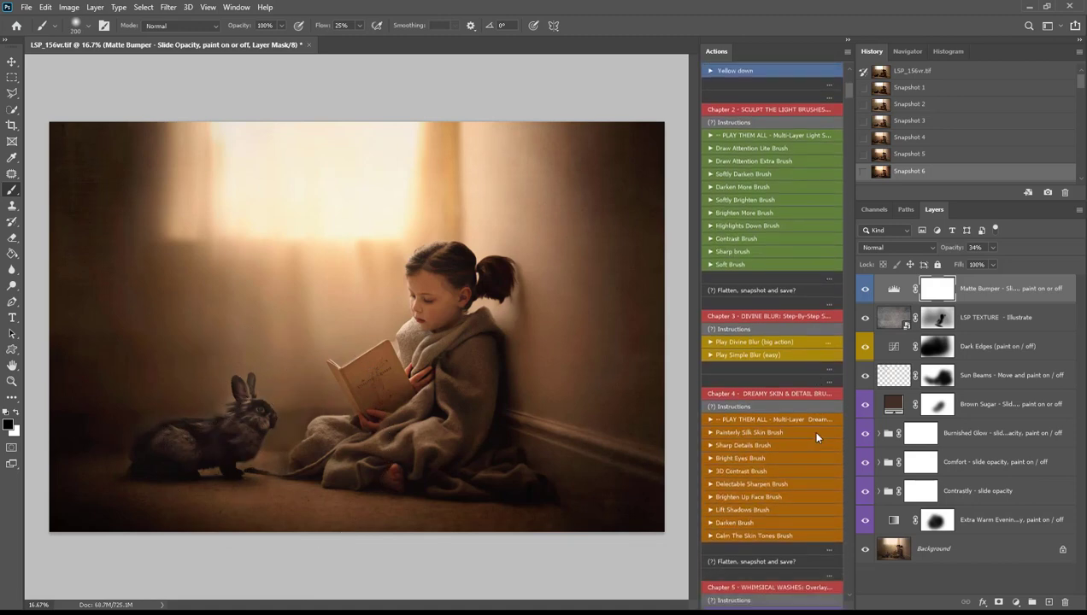
{"action": "scroll", "coordinate": [816, 436], "scroll_direction": "down", "scroll_amount": 7}
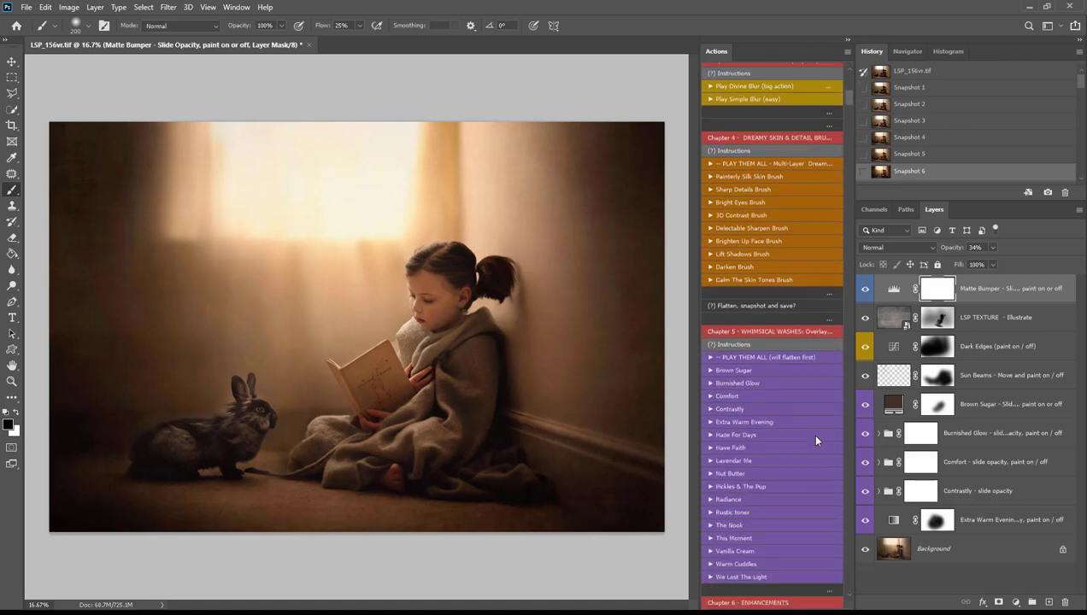
{"action": "scroll", "coordinate": [816, 436], "scroll_direction": "down", "scroll_amount": 6}
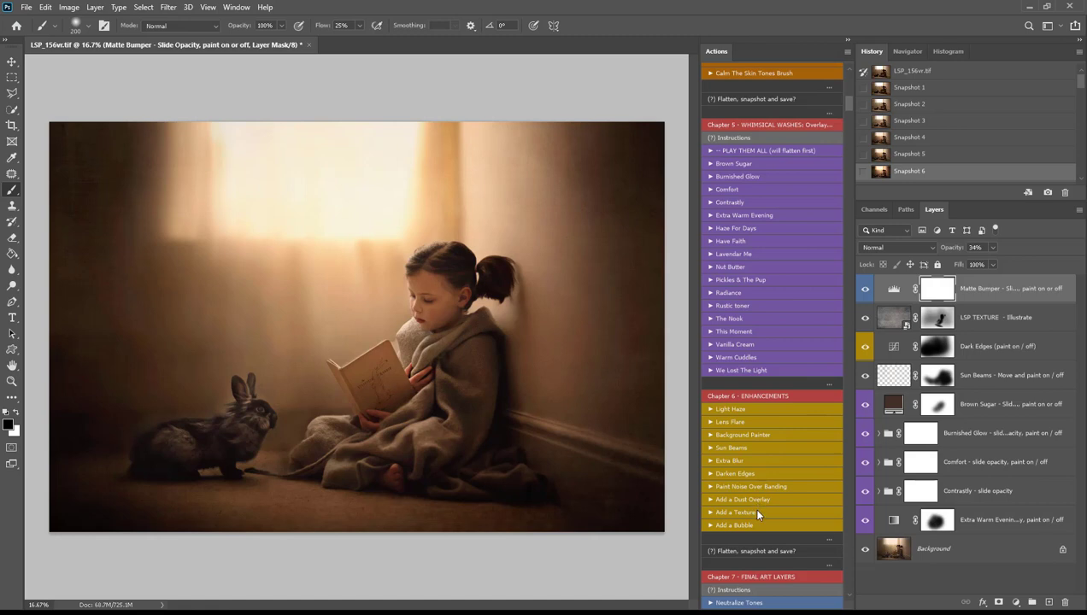
{"action": "scroll", "coordinate": [797, 504], "scroll_direction": "up", "scroll_amount": 5}
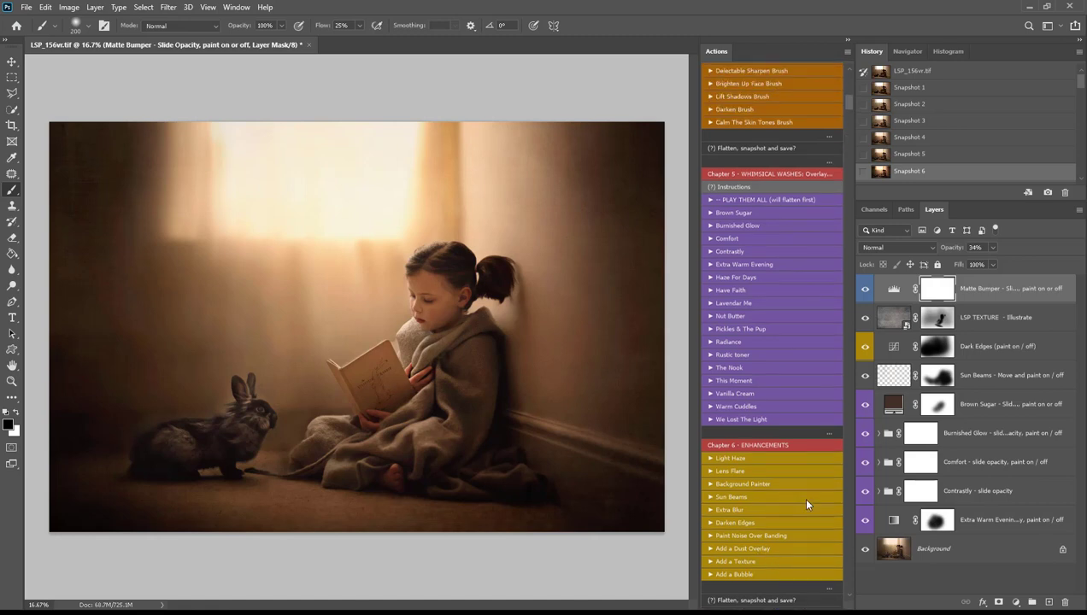
{"action": "scroll", "coordinate": [803, 484], "scroll_direction": "up", "scroll_amount": 3}
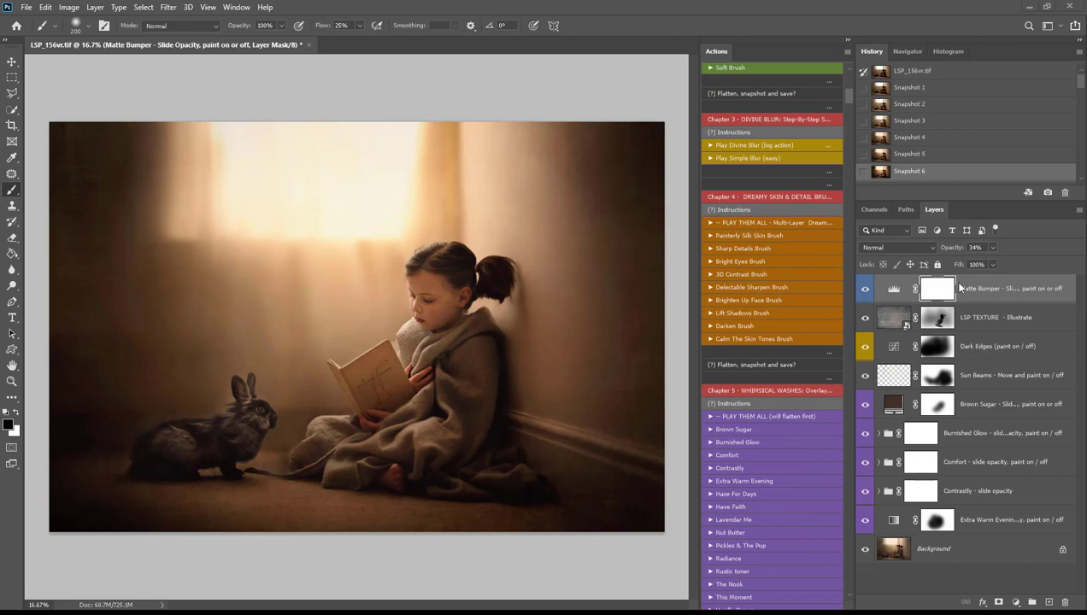
{"action": "scroll", "coordinate": [750, 254], "scroll_direction": "up", "scroll_amount": 5}
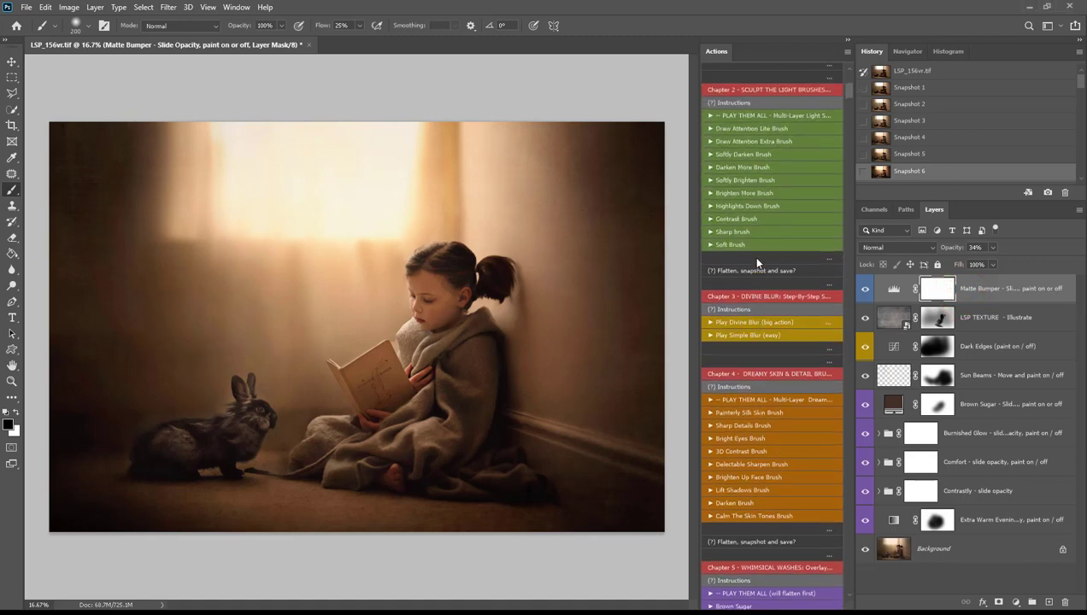
{"action": "scroll", "coordinate": [756, 263], "scroll_direction": "up", "scroll_amount": 8}
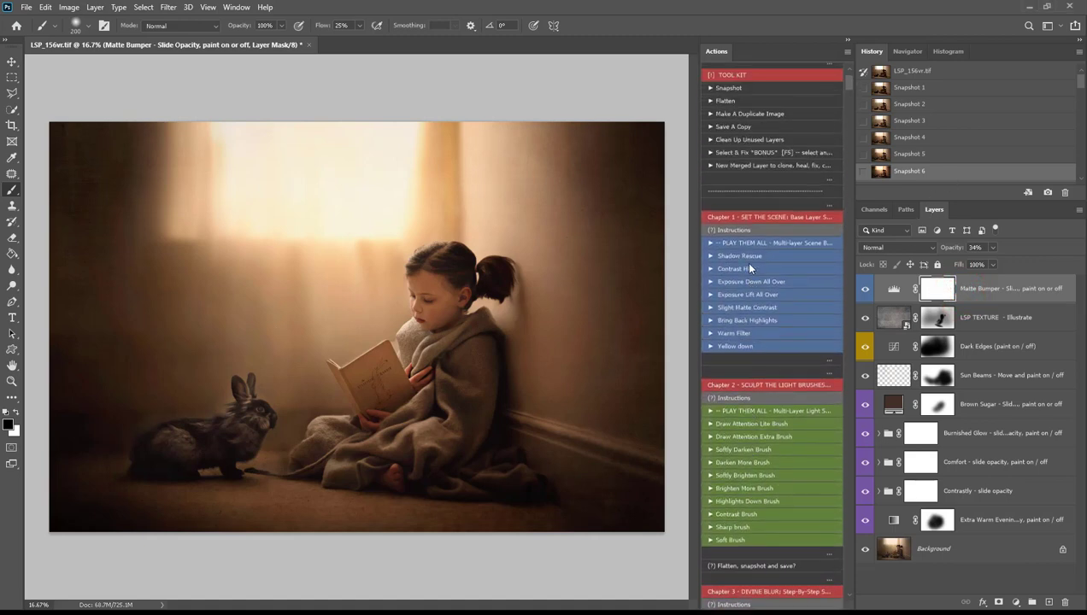
{"action": "scroll", "coordinate": [749, 268], "scroll_direction": "up", "scroll_amount": 3}
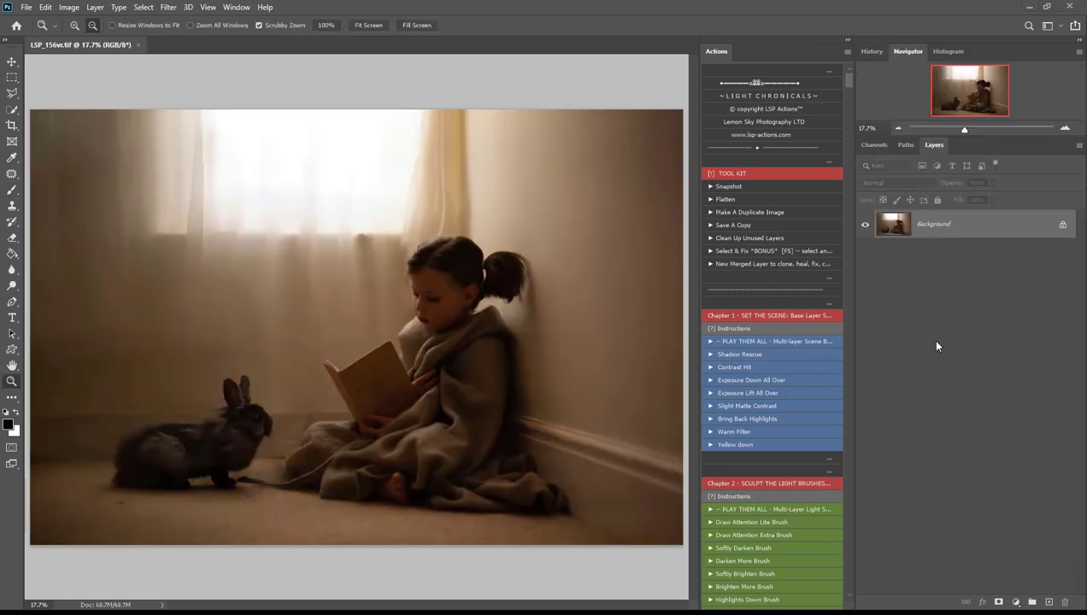
Step: Create a fix layer above the Background with the New Merged Layer action and dismiss its message
{"action": "left_click", "coordinate": [934, 223]}
{"action": "left_click", "coordinate": [774, 265]}
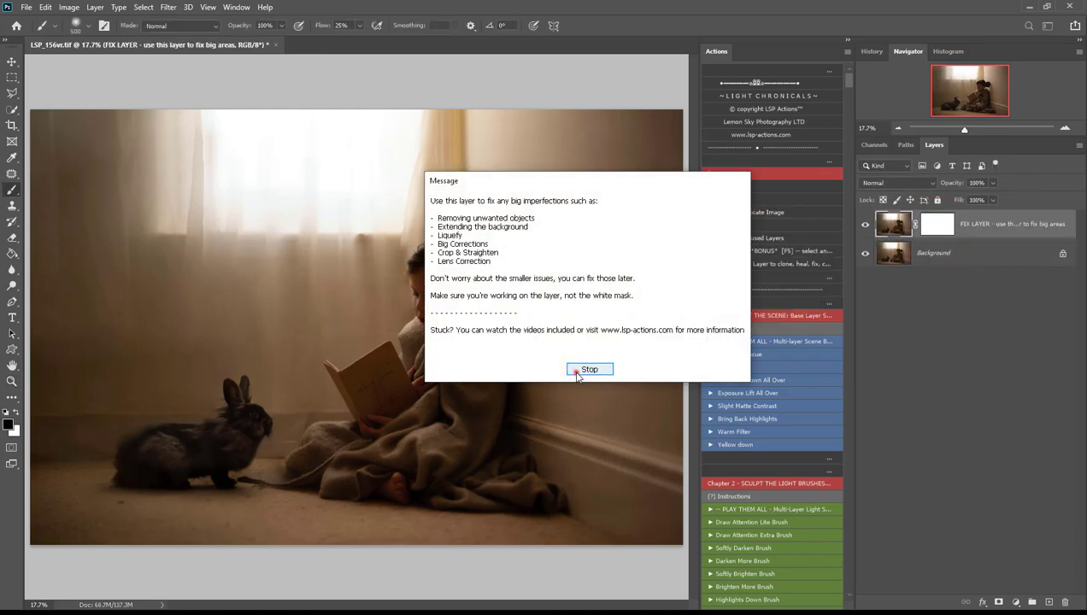
{"action": "left_click", "coordinate": [578, 369]}
Step: Outline the straw debris beside the blanket's end with the Patch tool and remove it using the Select & Fix action
{"action": "key", "text": "z"}
{"action": "left_click_drag", "start_coordinate": [244, 487], "coordinate": [336, 561]}
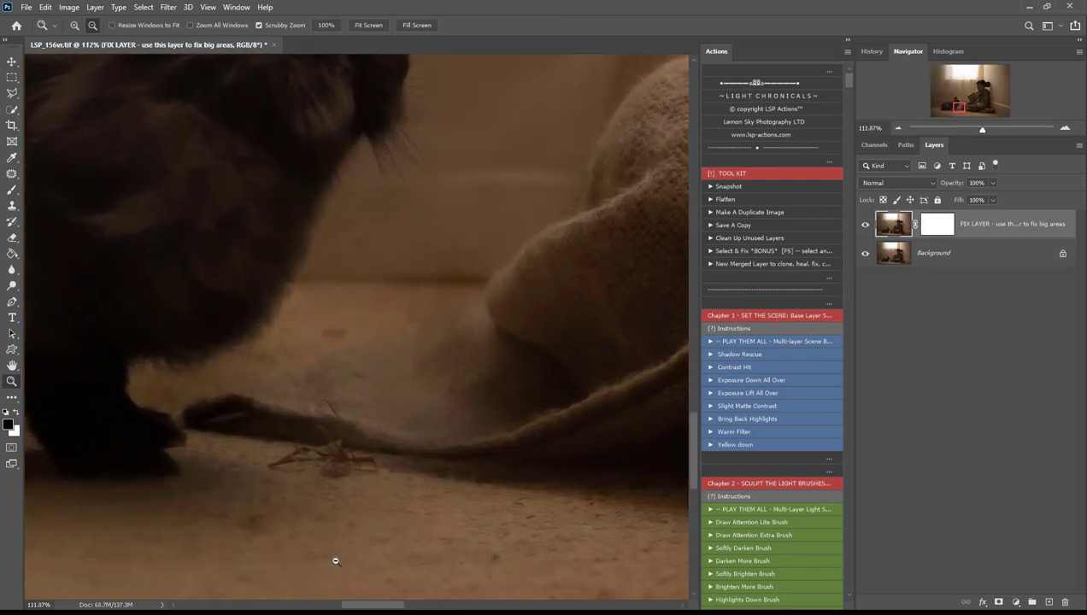
{"action": "left_click", "coordinate": [12, 174]}
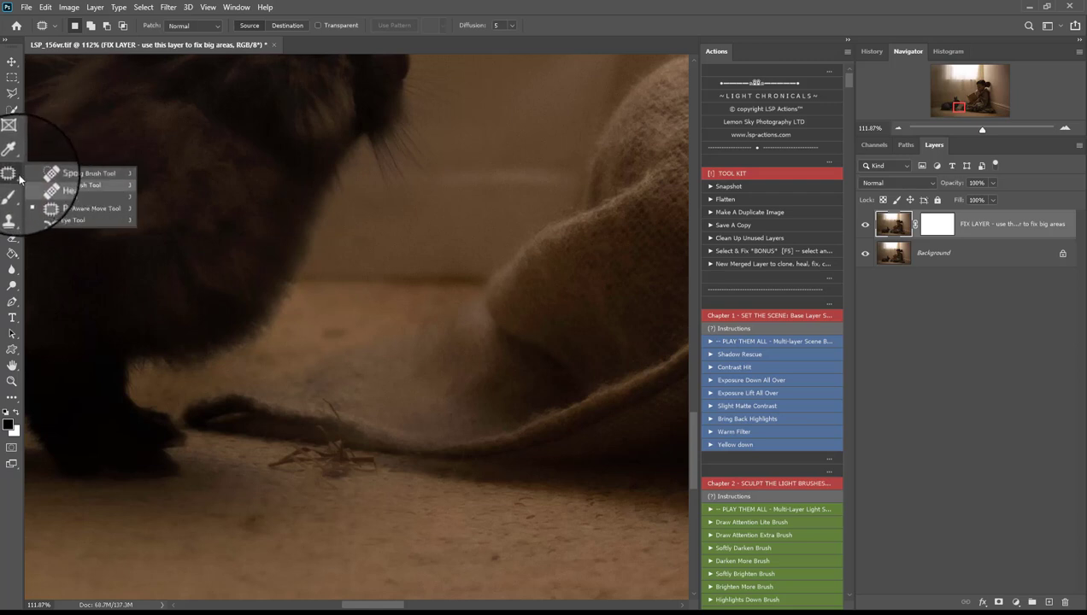
{"action": "left_click", "coordinate": [67, 196]}
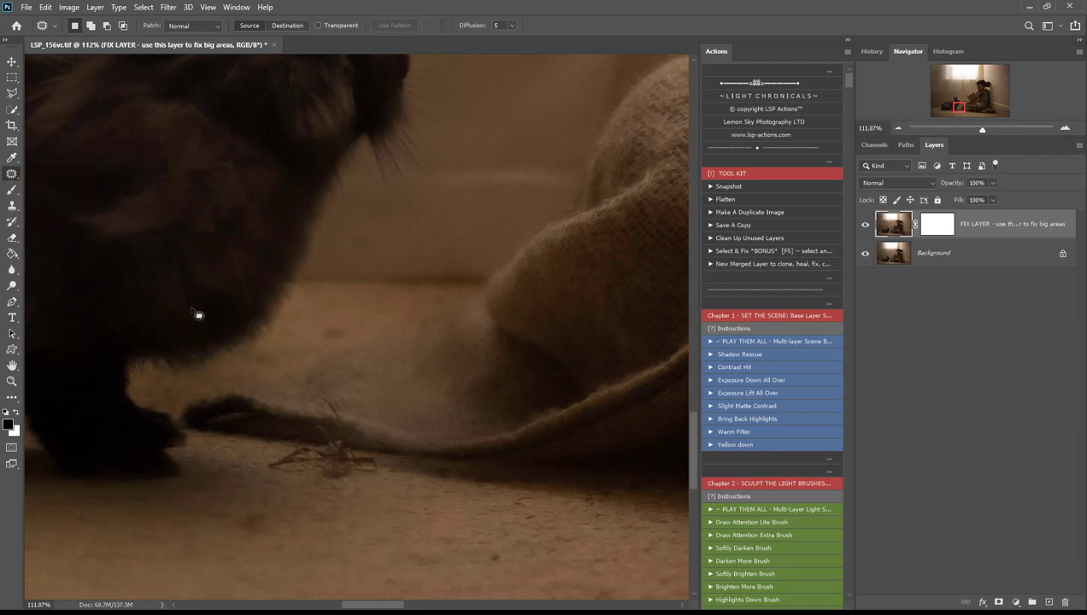
{"action": "mouse_move", "coordinate": [359, 454]}
{"action": "left_mouse_down"}
{"action": "mouse_move", "coordinate": [390, 472]}
{"action": "mouse_move", "coordinate": [380, 478]}
{"action": "left_mouse_up"}
{"action": "mouse_move", "coordinate": [277, 483]}
{"action": "left_mouse_down"}
{"action": "mouse_move", "coordinate": [263, 459]}
{"action": "mouse_move", "coordinate": [339, 427]}
{"action": "left_mouse_up"}
{"action": "left_click_drag", "start_coordinate": [386, 469], "coordinate": [385, 475]}
{"action": "left_click", "coordinate": [734, 251]}
{"action": "left_click", "coordinate": [415, 459]}
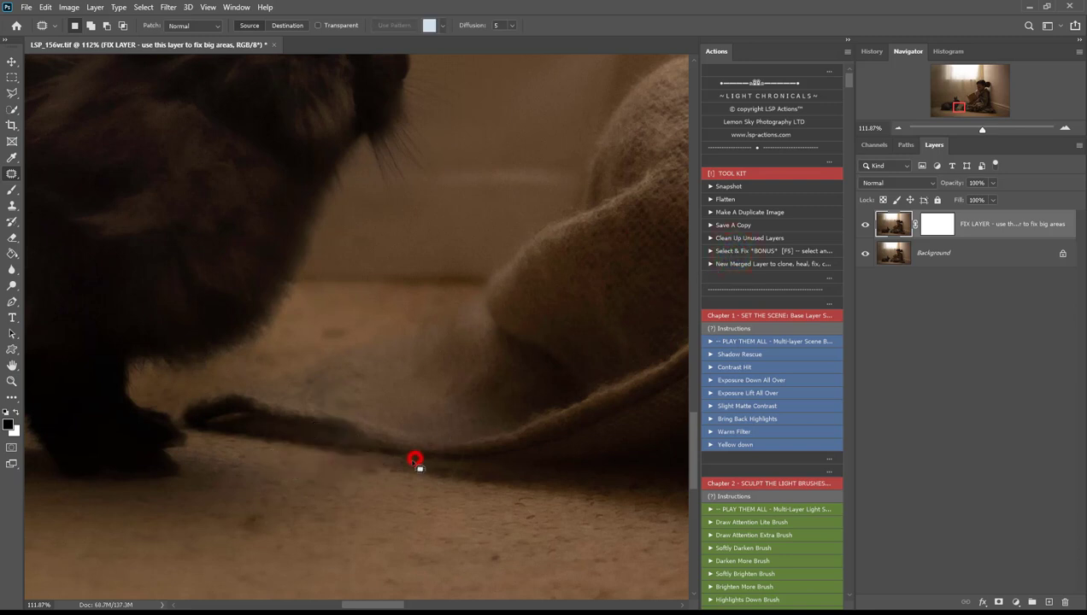
Step: Outline the dark mark on the floor in front of the rabbit's paw and remove it with the Select & Fix action
{"action": "key", "text": "z"}
{"action": "left_click", "coordinate": [396, 466], "text": "alt"}
{"action": "key", "text": "space"}
{"action": "left_click_drag", "start_coordinate": [163, 494], "coordinate": [560, 346]}
{"action": "left_click_drag", "start_coordinate": [481, 390], "coordinate": [248, 405]}
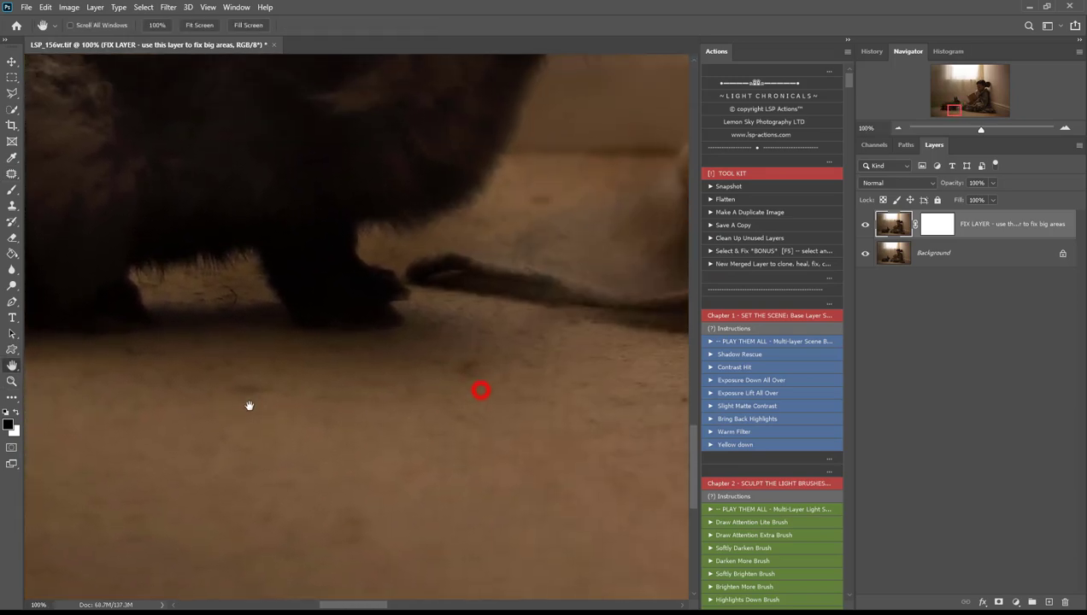
{"action": "left_click", "coordinate": [12, 174]}
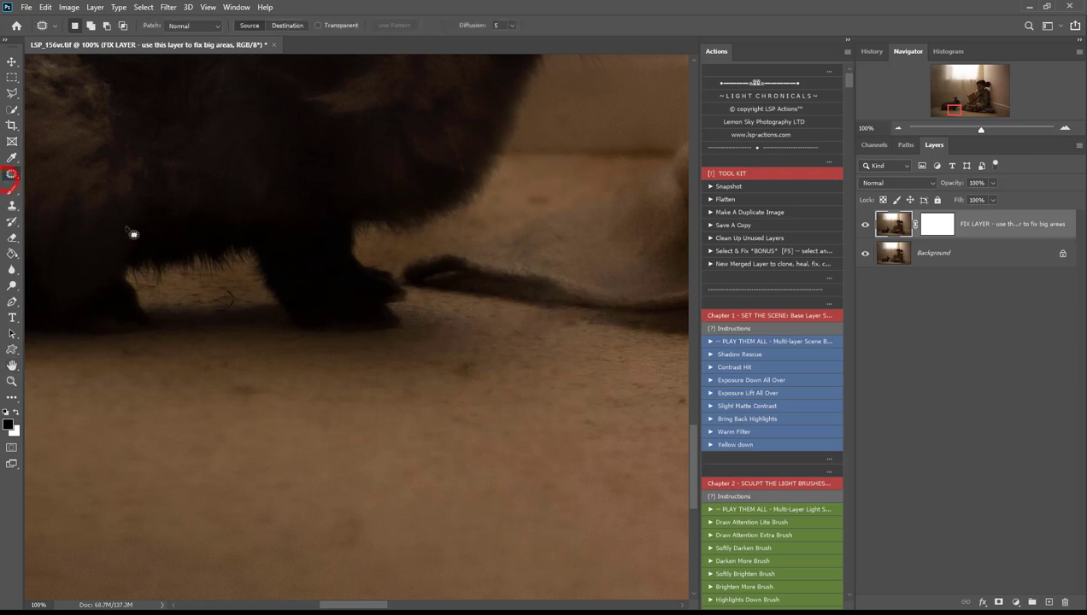
{"action": "mouse_move", "coordinate": [456, 357]}
{"action": "left_mouse_down"}
{"action": "mouse_move", "coordinate": [495, 387]}
{"action": "mouse_move", "coordinate": [476, 360]}
{"action": "left_mouse_up"}
{"action": "left_click", "coordinate": [722, 248]}
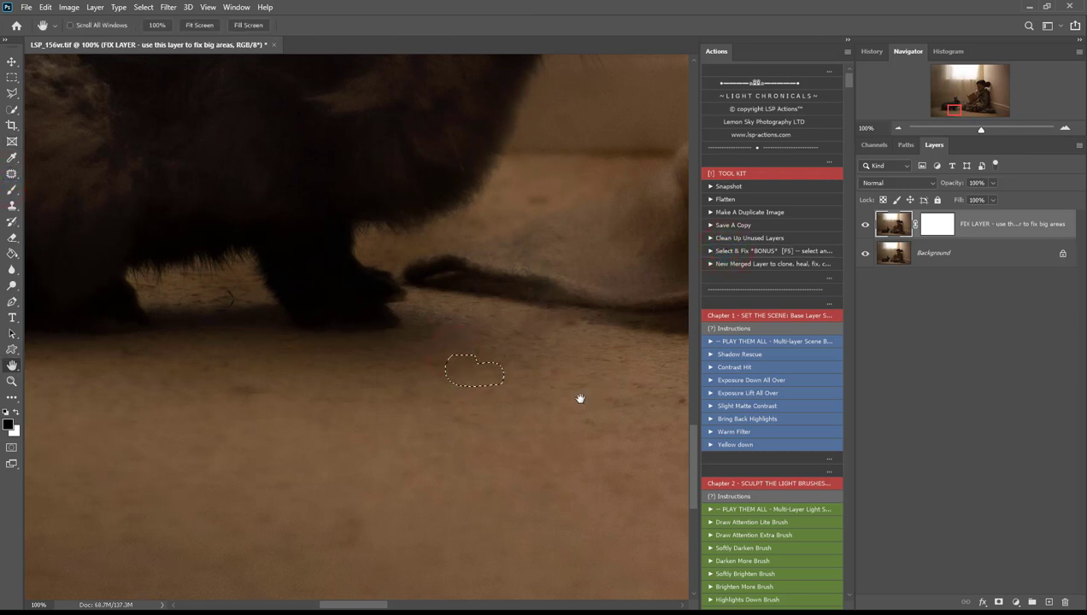
Step: Remove another floor mark below the blanket's edge with the Select & Fix action and clear the selection
{"action": "left_click_drag", "start_coordinate": [580, 398], "coordinate": [481, 388]}
{"action": "mouse_move", "coordinate": [590, 381]}
{"action": "left_mouse_down"}
{"action": "mouse_move", "coordinate": [564, 373]}
{"action": "mouse_move", "coordinate": [565, 401]}
{"action": "mouse_move", "coordinate": [594, 383]}
{"action": "left_mouse_up"}
{"action": "left_click", "coordinate": [733, 251]}
{"action": "left_click", "coordinate": [286, 381]}
Step: Remove the dark spot on the floor below the rabbit's hindquarters with Select & Fix, and fit the whole image in view
{"action": "left_click_drag", "start_coordinate": [107, 377], "coordinate": [397, 352]}
{"action": "left_click_drag", "start_coordinate": [218, 378], "coordinate": [408, 376]}
{"action": "mouse_move", "coordinate": [267, 336]}
{"action": "left_mouse_down"}
{"action": "mouse_move", "coordinate": [220, 374]}
{"action": "mouse_move", "coordinate": [231, 325]}
{"action": "mouse_move", "coordinate": [257, 330]}
{"action": "left_mouse_up"}
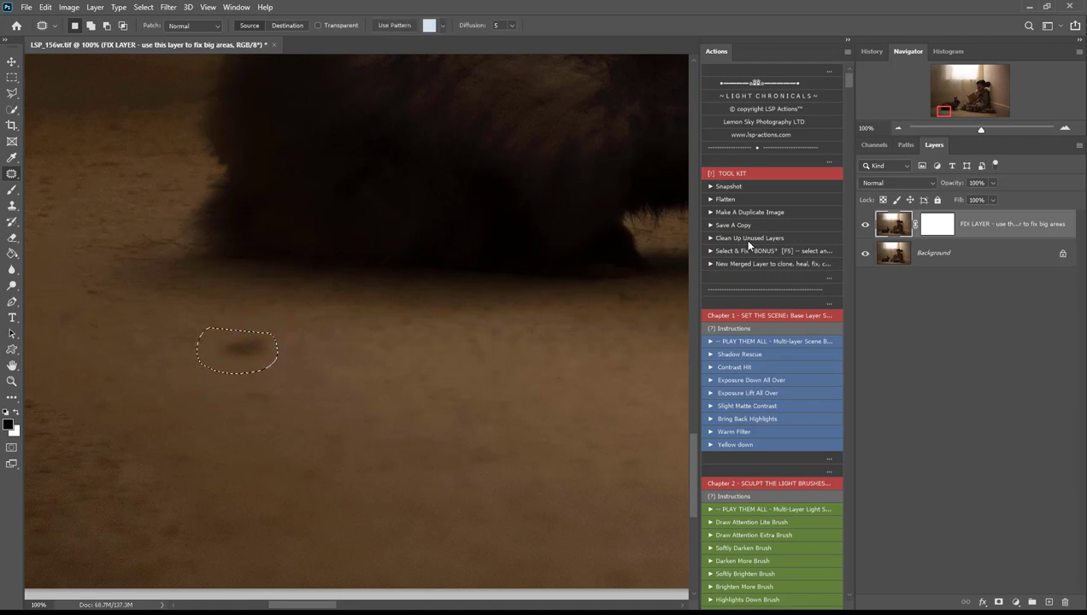
{"action": "left_click", "coordinate": [743, 250]}
{"action": "left_click", "coordinate": [368, 25]}
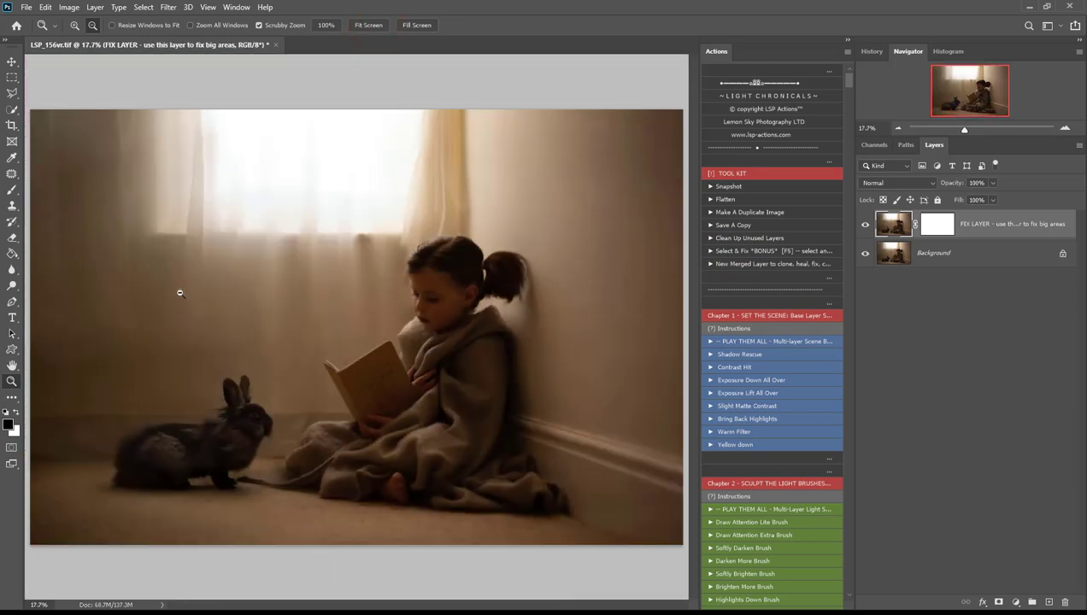
Step: Outline the marks on the wall above the rabbit with the Patch tool and clean them up using Select & Fix
{"action": "key", "text": "j"}
{"action": "mouse_move", "coordinate": [117, 295]}
{"action": "left_mouse_down"}
{"action": "mouse_move", "coordinate": [126, 311]}
{"action": "mouse_move", "coordinate": [94, 275]}
{"action": "mouse_move", "coordinate": [112, 288]}
{"action": "left_mouse_up"}
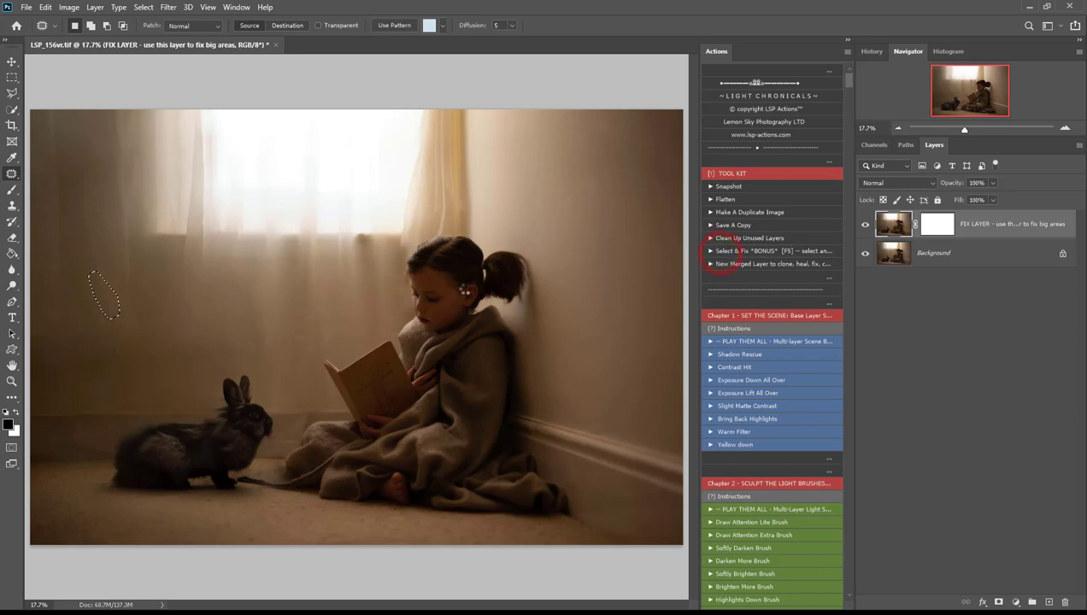
{"action": "left_click", "coordinate": [138, 338]}
{"action": "mouse_move", "coordinate": [189, 317]}
{"action": "left_mouse_down"}
{"action": "mouse_move", "coordinate": [171, 292]}
{"action": "mouse_move", "coordinate": [188, 239]}
{"action": "left_mouse_up"}
{"action": "left_click", "coordinate": [752, 247]}
{"action": "left_click", "coordinate": [363, 258]}
Step: Clean up the remaining marks below the window and on the wall above the rabbit using Patch tool selections
{"action": "left_click", "coordinate": [411, 249]}
{"action": "mouse_move", "coordinate": [413, 258]}
{"action": "left_mouse_down"}
{"action": "mouse_move", "coordinate": [402, 243]}
{"action": "mouse_move", "coordinate": [418, 245]}
{"action": "left_mouse_up"}
{"action": "left_click", "coordinate": [290, 325]}
{"action": "mouse_move", "coordinate": [257, 326]}
{"action": "left_mouse_down"}
{"action": "mouse_move", "coordinate": [241, 350]}
{"action": "mouse_move", "coordinate": [248, 324]}
{"action": "mouse_move", "coordinate": [194, 340]}
{"action": "mouse_move", "coordinate": [193, 324]}
{"action": "mouse_move", "coordinate": [281, 335]}
{"action": "mouse_move", "coordinate": [275, 321]}
{"action": "left_mouse_up"}
{"action": "mouse_move", "coordinate": [252, 266]}
{"action": "left_mouse_down"}
{"action": "mouse_move", "coordinate": [251, 291]}
{"action": "mouse_move", "coordinate": [242, 289]}
{"action": "left_mouse_up"}
{"action": "left_click", "coordinate": [260, 256]}
{"action": "left_click_drag", "start_coordinate": [66, 307], "coordinate": [56, 316]}
{"action": "left_click", "coordinate": [107, 282]}
Step: Run the Chapter 1 PLAY THEM ALL action from the Background layer to build the Set the Scene base group
{"action": "left_click", "coordinate": [929, 252]}
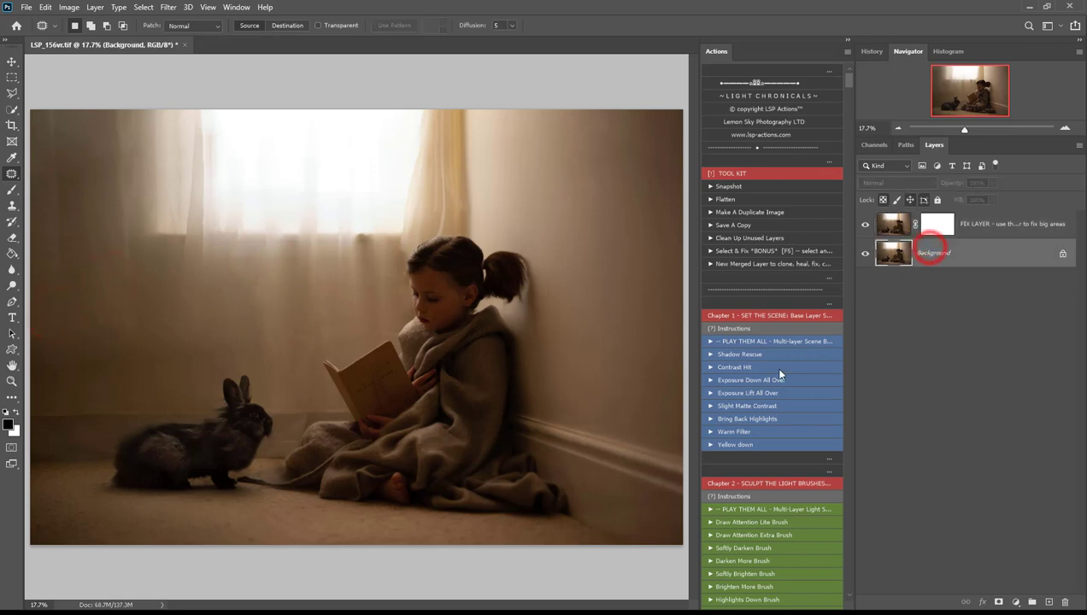
{"action": "scroll", "coordinate": [773, 365], "scroll_direction": "down", "scroll_amount": 5}
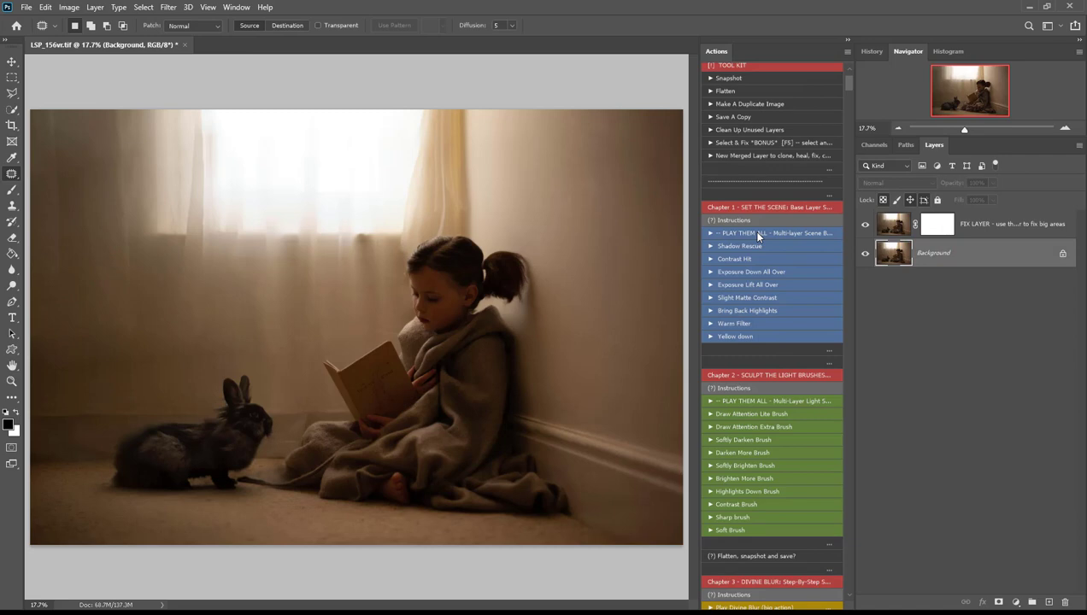
{"action": "double_click", "coordinate": [757, 234], "text": "ctrl"}
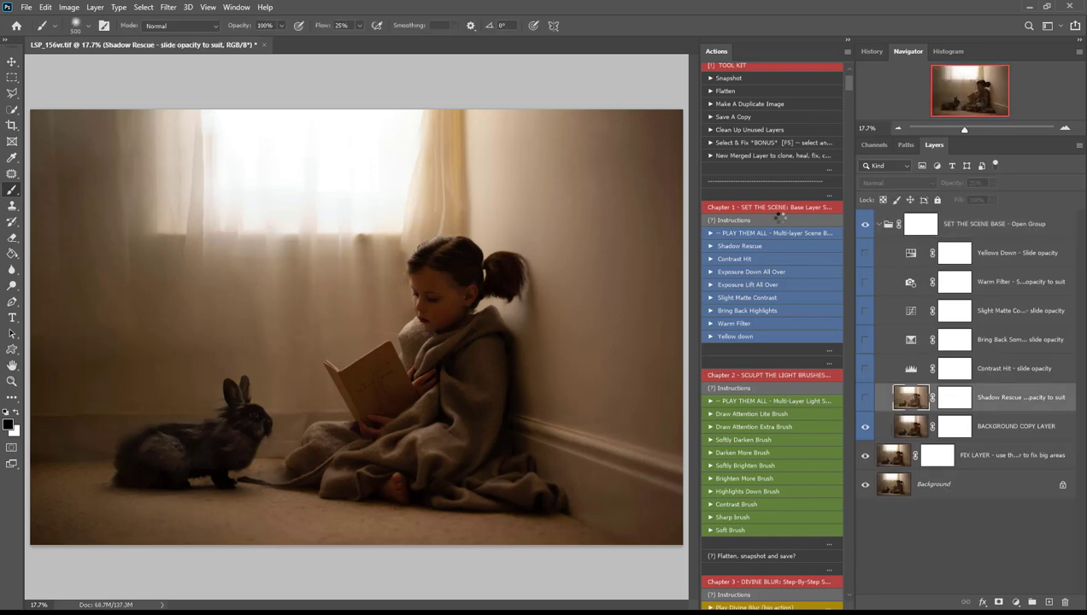
{"action": "scroll", "coordinate": [779, 223], "scroll_direction": "up", "scroll_amount": 2}
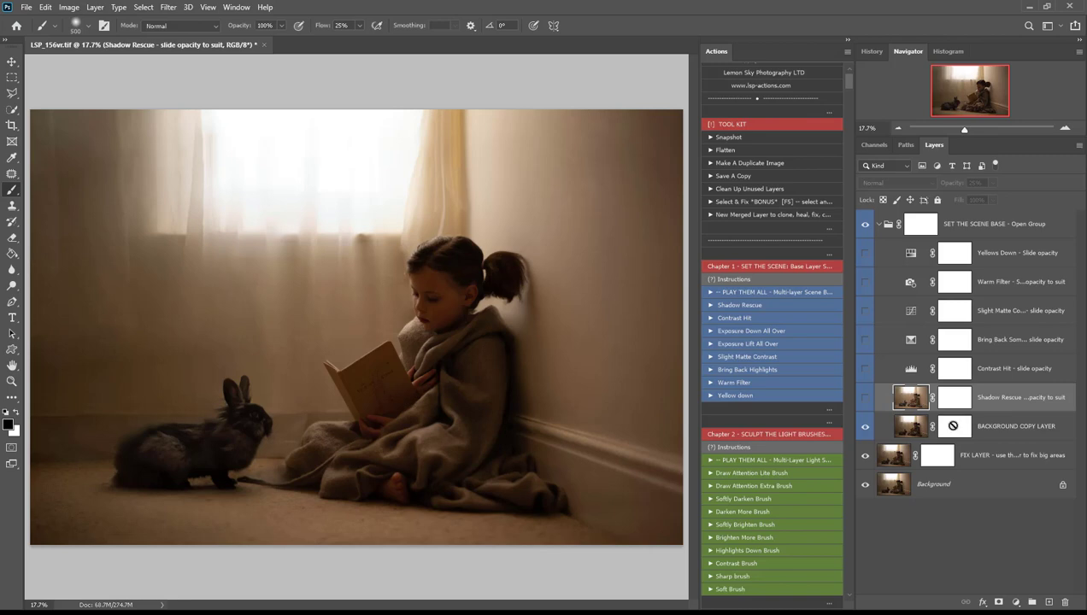
Step: Turn on the Shadow Rescue layer, compare the image with and without it, and set its opacity to 40%
{"action": "left_click", "coordinate": [866, 400]}
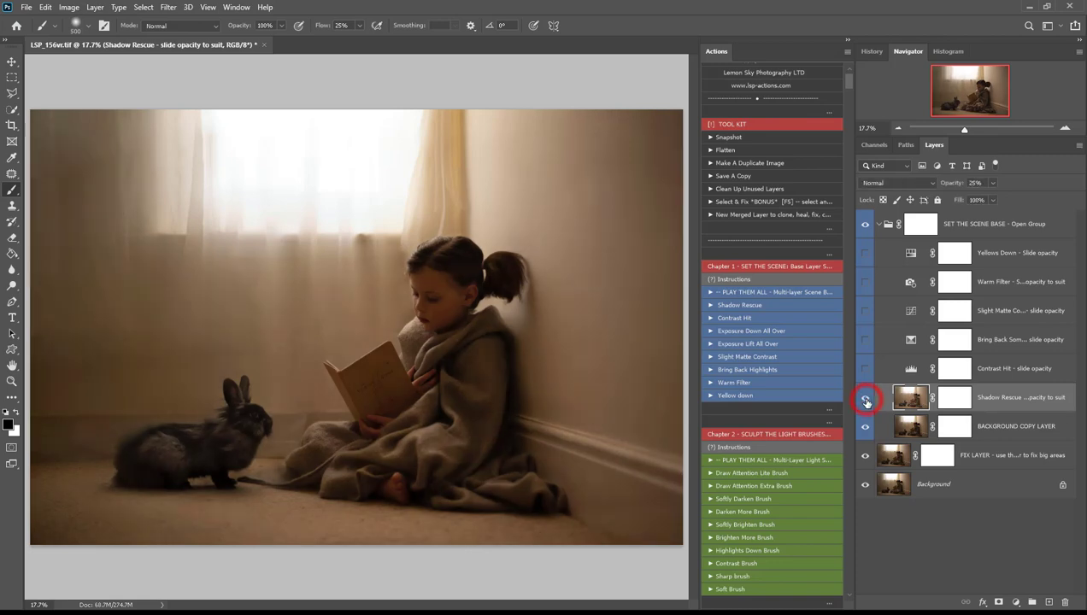
{"action": "left_click", "coordinate": [866, 401]}
{"action": "left_click", "coordinate": [866, 402]}
{"action": "left_click", "coordinate": [866, 400]}
{"action": "left_click", "coordinate": [866, 400]}
{"action": "left_click", "coordinate": [1011, 398]}
{"action": "left_click_drag", "start_coordinate": [992, 182], "coordinate": [1003, 199]}
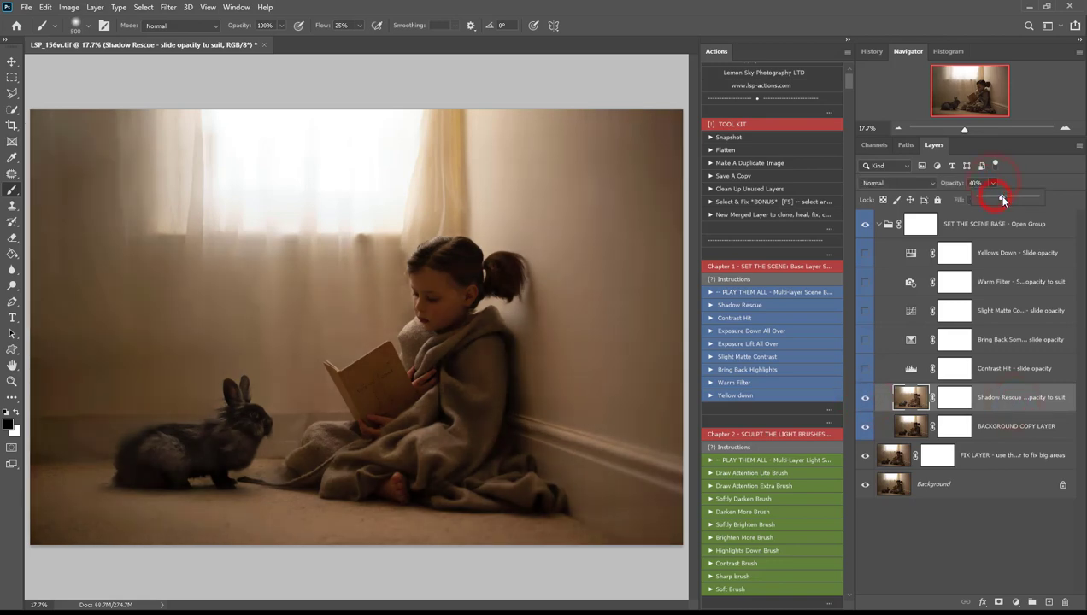
Step: Turn on the Contrast Hit layer and reduce its opacity
{"action": "left_click", "coordinate": [961, 373]}
{"action": "left_click", "coordinate": [865, 369]}
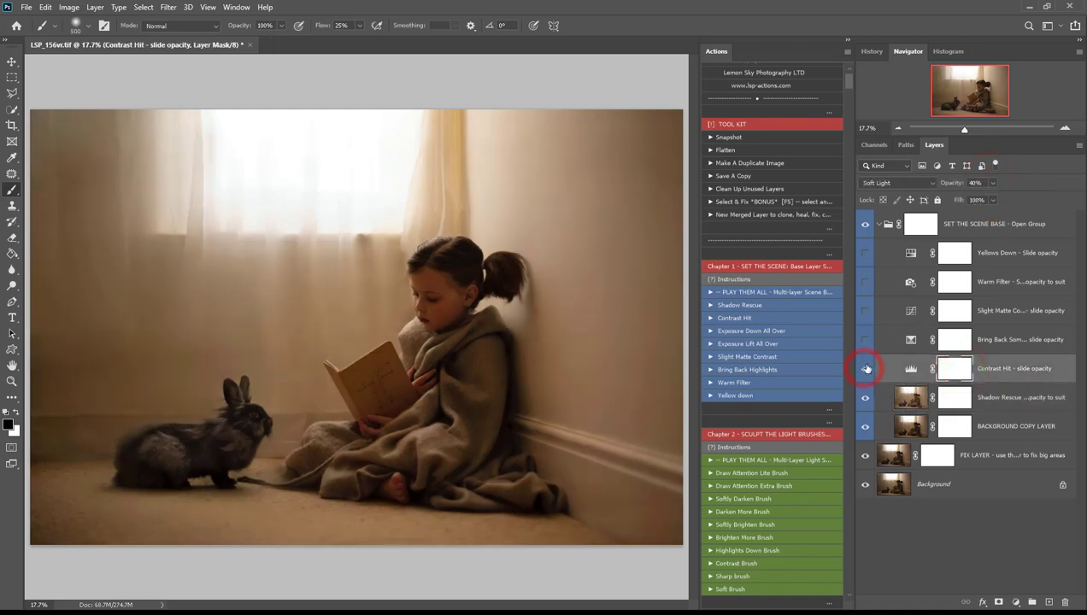
{"action": "left_click_drag", "start_coordinate": [992, 182], "coordinate": [981, 198]}
Step: Turn on the Bring Back Some Whites, Slight Matte Contrast, Warm Filter and Yellows Down layers
{"action": "left_click", "coordinate": [961, 342]}
{"action": "left_click", "coordinate": [864, 340]}
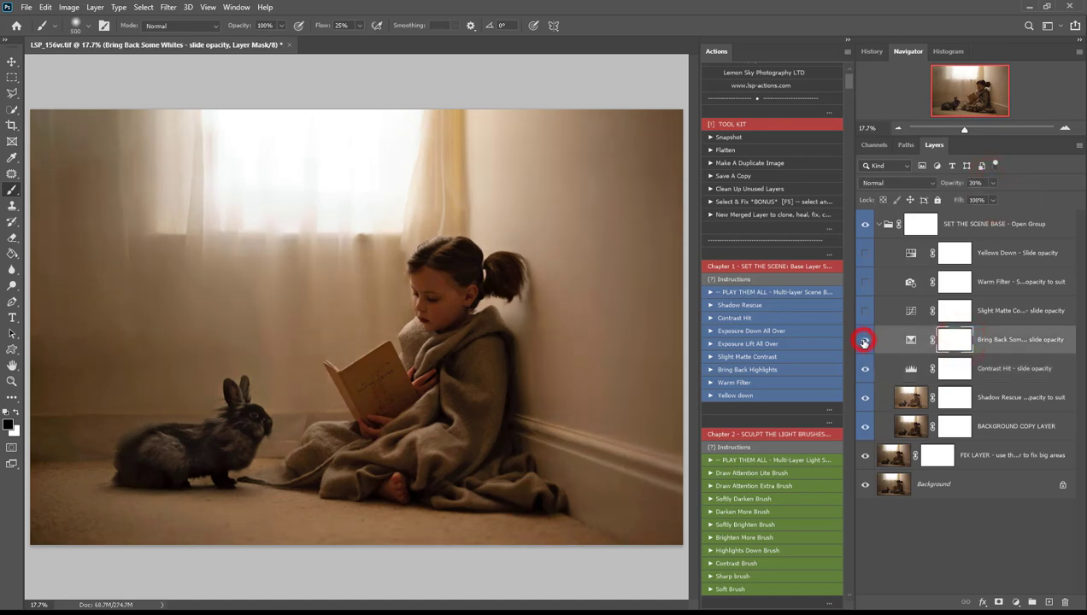
{"action": "left_click", "coordinate": [866, 310]}
{"action": "left_click", "coordinate": [866, 282]}
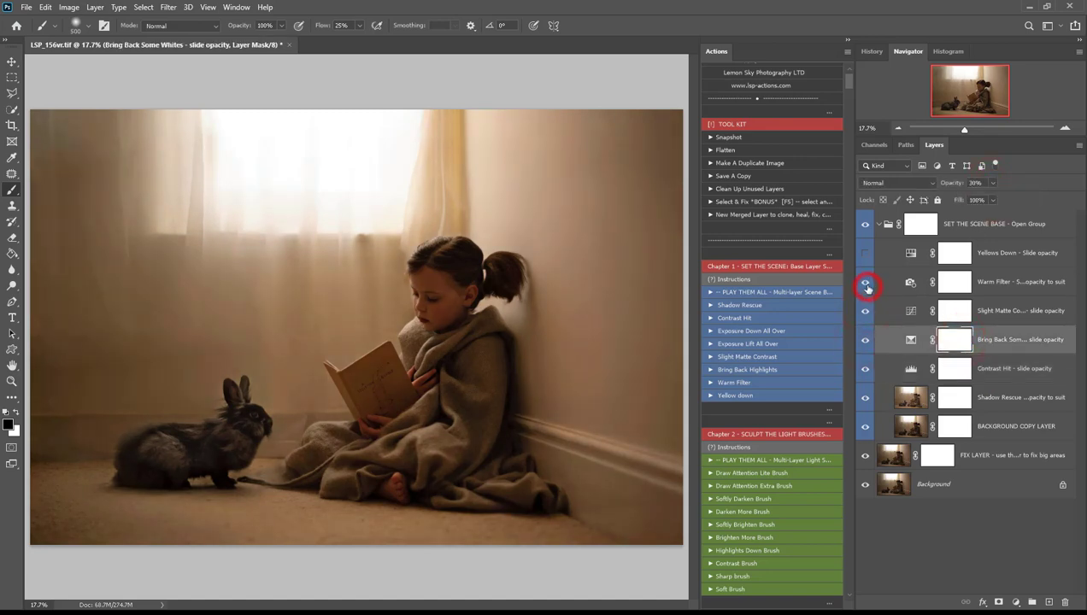
{"action": "left_click", "coordinate": [863, 254]}
{"action": "left_click", "coordinate": [1007, 254]}
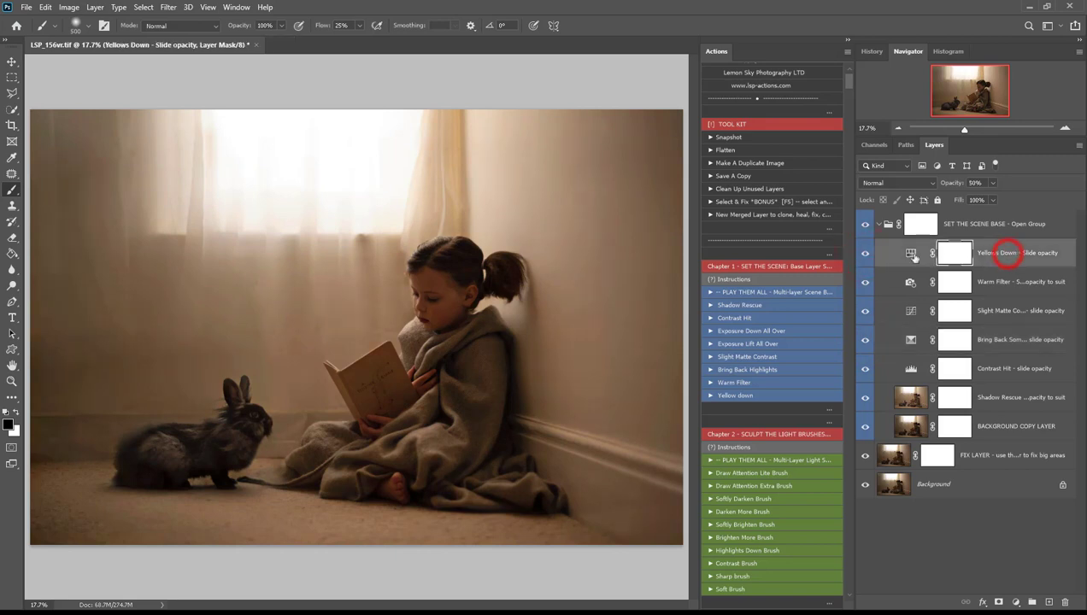
Step: Collapse the Set the Scene Base group and run the Chapter 2 PLAY THEM ALL action to build the Sculpt the Light Brushes group
{"action": "left_click", "coordinate": [877, 225]}
{"action": "scroll", "coordinate": [803, 376], "scroll_direction": "down", "scroll_amount": 2}
{"action": "scroll", "coordinate": [803, 376], "scroll_direction": "down", "scroll_amount": 5}
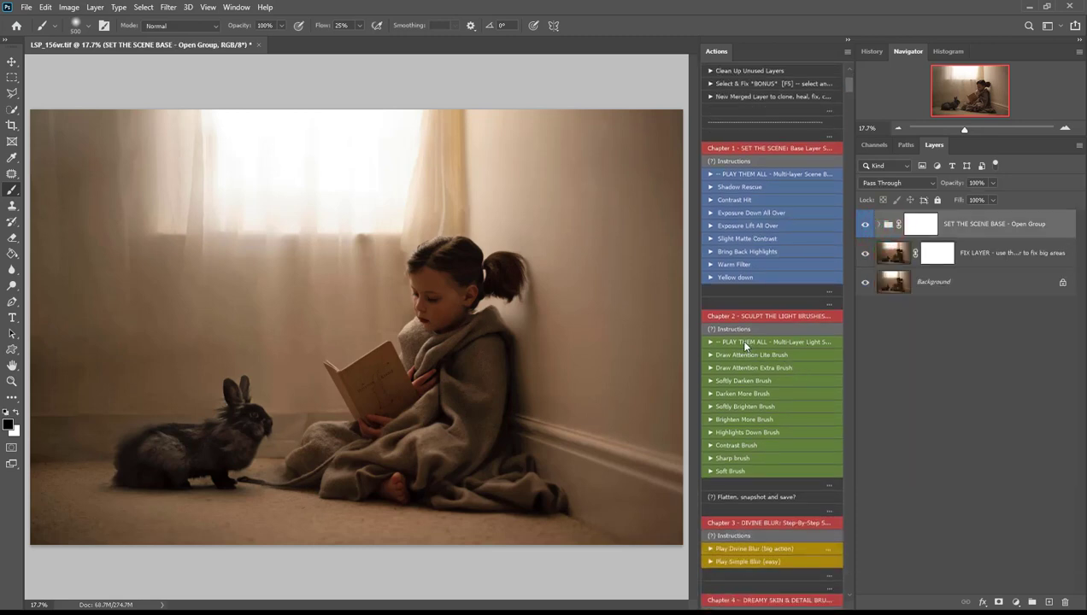
{"action": "left_click", "coordinate": [744, 345]}
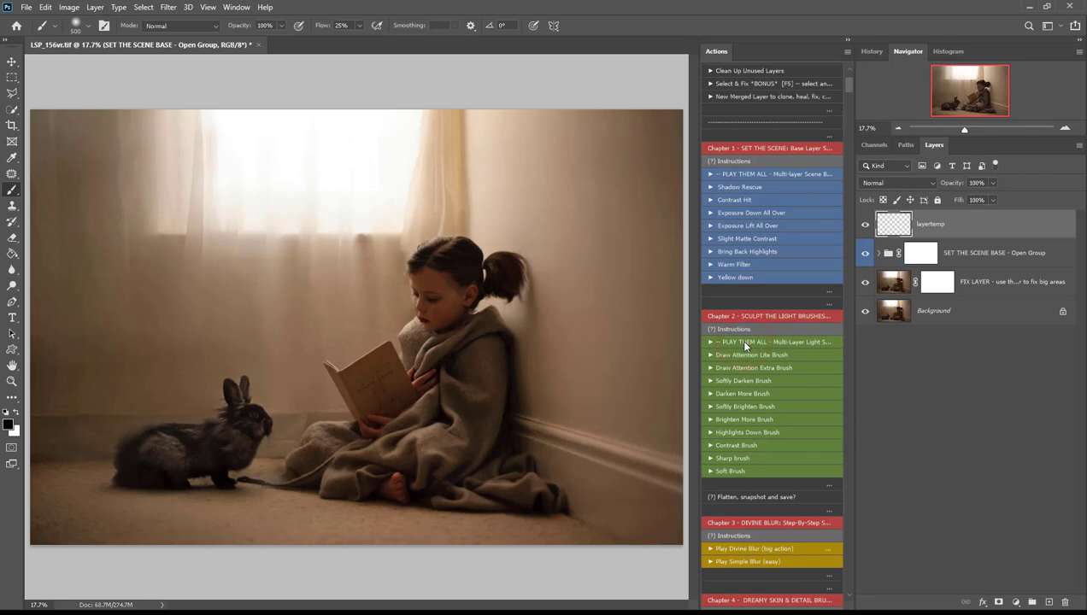
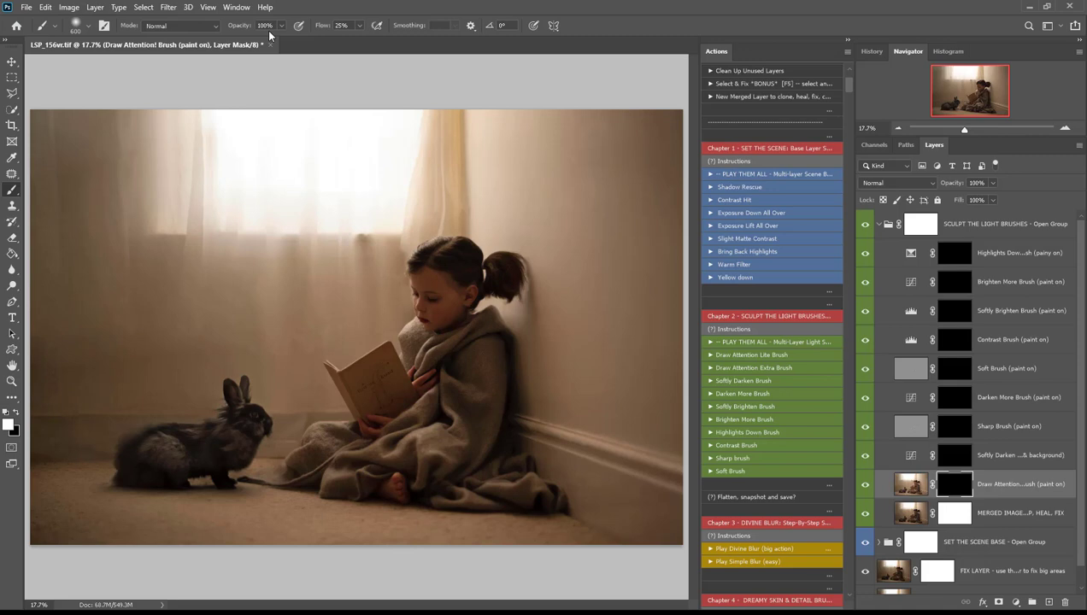
Step: Paint white on the Draw Attention mask over the girl's face, the rabbit and the book, reducing the brush to 300 px for the finer areas
{"action": "mouse_move", "coordinate": [434, 291]}
{"action": "left_mouse_down"}
{"action": "mouse_move", "coordinate": [420, 299]}
{"action": "mouse_move", "coordinate": [435, 309]}
{"action": "left_mouse_up"}
{"action": "key", "text": "bracketleft"}
{"action": "key", "text": "bracketleft"}
{"action": "key", "text": "bracketleft"}
{"action": "key", "text": "bracketleft"}
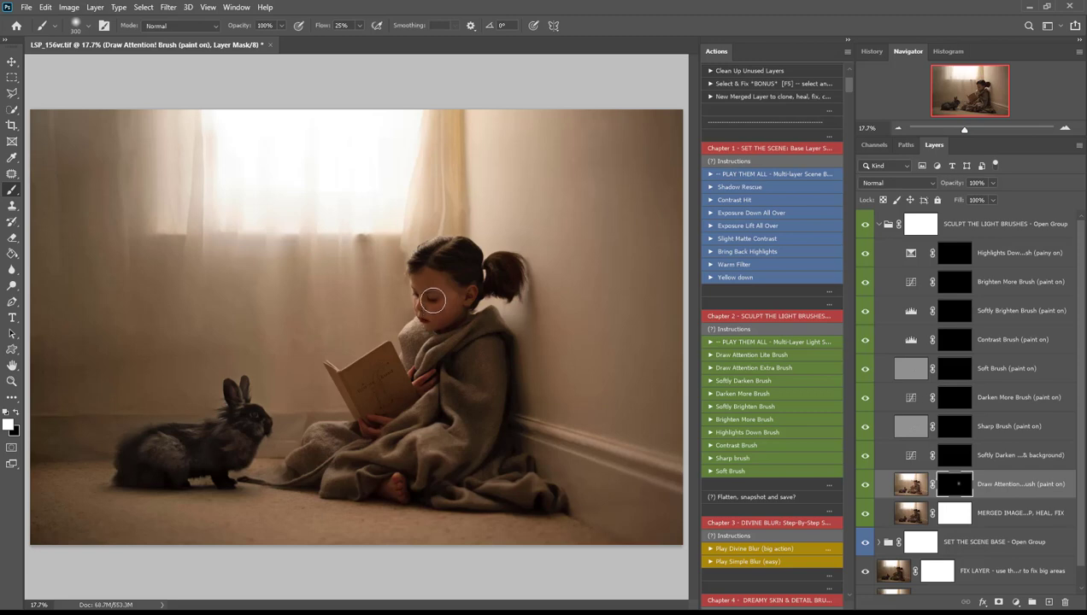
{"action": "left_click_drag", "start_coordinate": [427, 291], "coordinate": [433, 313]}
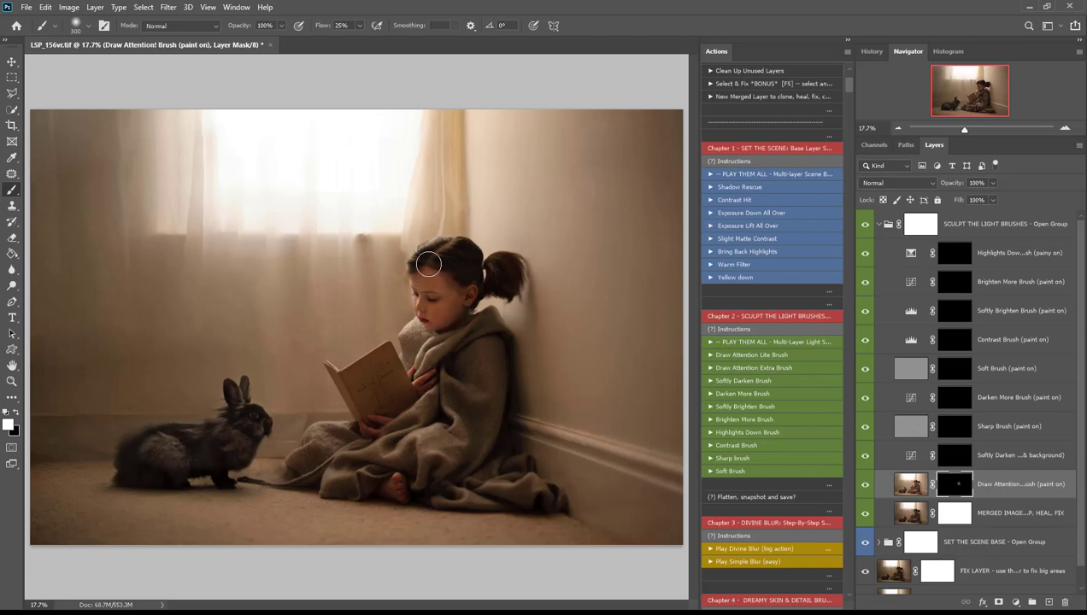
{"action": "left_click_drag", "start_coordinate": [257, 413], "coordinate": [235, 415]}
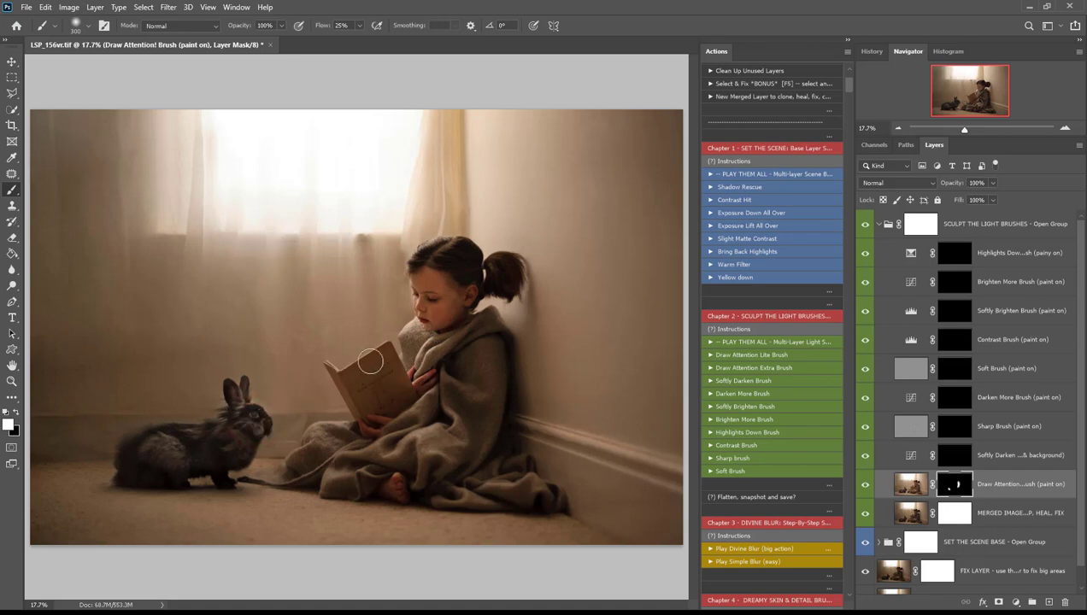
{"action": "left_click_drag", "start_coordinate": [366, 359], "coordinate": [376, 357]}
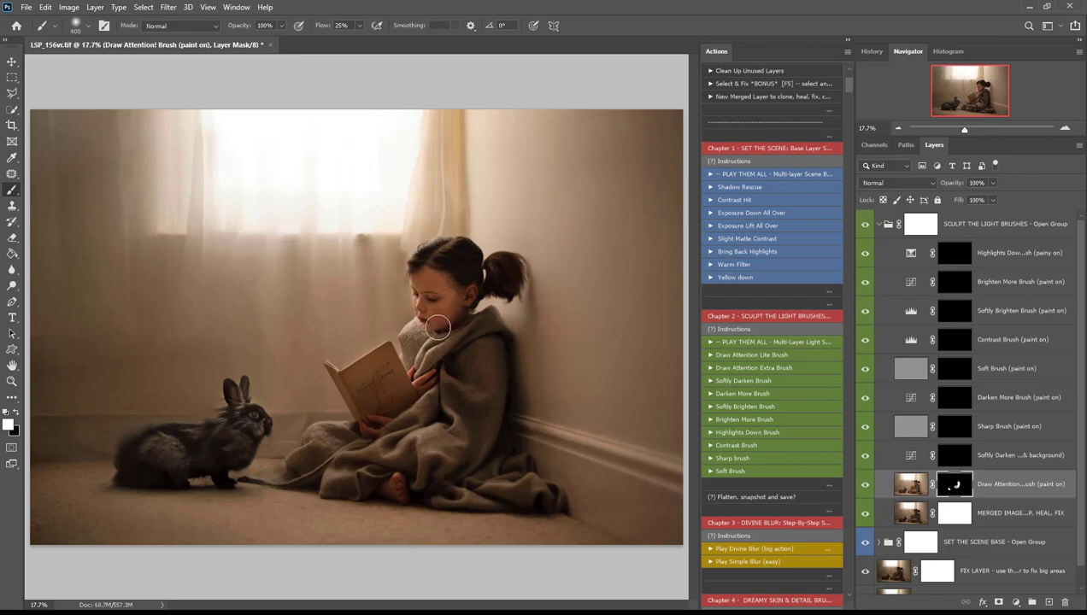
Step: Enlarge the brush to 1500 px and paint the Draw Attention effect broadly over the girl and the curtain beside her
{"action": "key", "text": "bracketright"}
{"action": "key", "text": "bracketright"}
{"action": "key", "text": "bracketright"}
{"action": "key", "text": "bracketright"}
{"action": "key", "text": "bracketright"}
{"action": "mouse_move", "coordinate": [448, 339]}
{"action": "left_mouse_down"}
{"action": "mouse_move", "coordinate": [429, 299]}
{"action": "mouse_move", "coordinate": [385, 296]}
{"action": "mouse_move", "coordinate": [353, 265]}
{"action": "mouse_move", "coordinate": [345, 254]}
{"action": "mouse_move", "coordinate": [400, 310]}
{"action": "mouse_move", "coordinate": [359, 228]}
{"action": "left_mouse_up"}
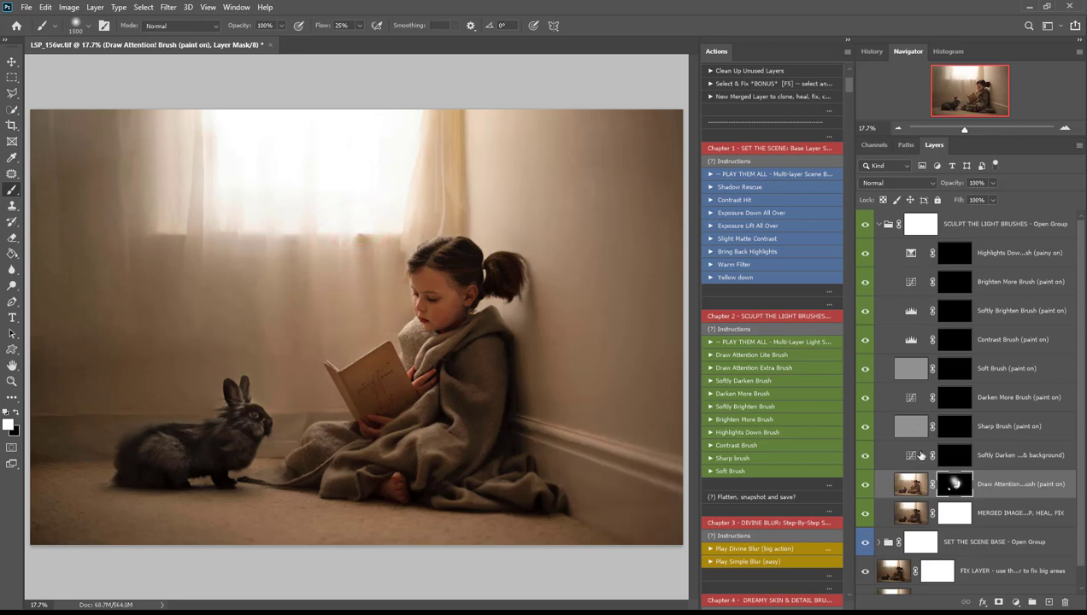
Step: Paint on the Softly Darken Brush mask with an 1800 px brush to darken the outer walls, floor and corners of the photo
{"action": "left_click", "coordinate": [953, 456]}
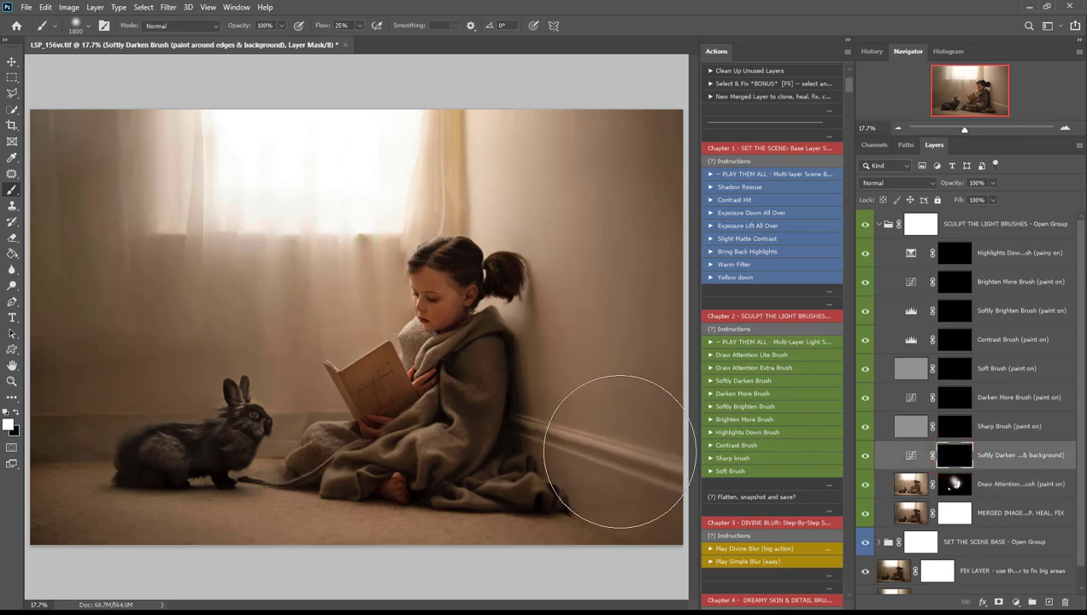
{"action": "left_click", "coordinate": [649, 474]}
{"action": "mouse_move", "coordinate": [646, 318]}
{"action": "left_mouse_down"}
{"action": "mouse_move", "coordinate": [638, 164]}
{"action": "mouse_move", "coordinate": [627, 462]}
{"action": "mouse_move", "coordinate": [642, 511]}
{"action": "mouse_move", "coordinate": [487, 551]}
{"action": "mouse_move", "coordinate": [38, 569]}
{"action": "mouse_move", "coordinate": [99, 563]}
{"action": "mouse_move", "coordinate": [61, 523]}
{"action": "mouse_move", "coordinate": [72, 513]}
{"action": "mouse_move", "coordinate": [471, 549]}
{"action": "mouse_move", "coordinate": [582, 524]}
{"action": "mouse_move", "coordinate": [710, 448]}
{"action": "left_mouse_up"}
{"action": "mouse_move", "coordinate": [158, 120]}
{"action": "left_mouse_down"}
{"action": "mouse_move", "coordinate": [81, 66]}
{"action": "mouse_move", "coordinate": [85, 126]}
{"action": "left_mouse_up"}
Step: Paint the Sharp Brush effect over the girl and book, and remove it in black from the wall between her and the rabbit
{"action": "left_click", "coordinate": [953, 426]}
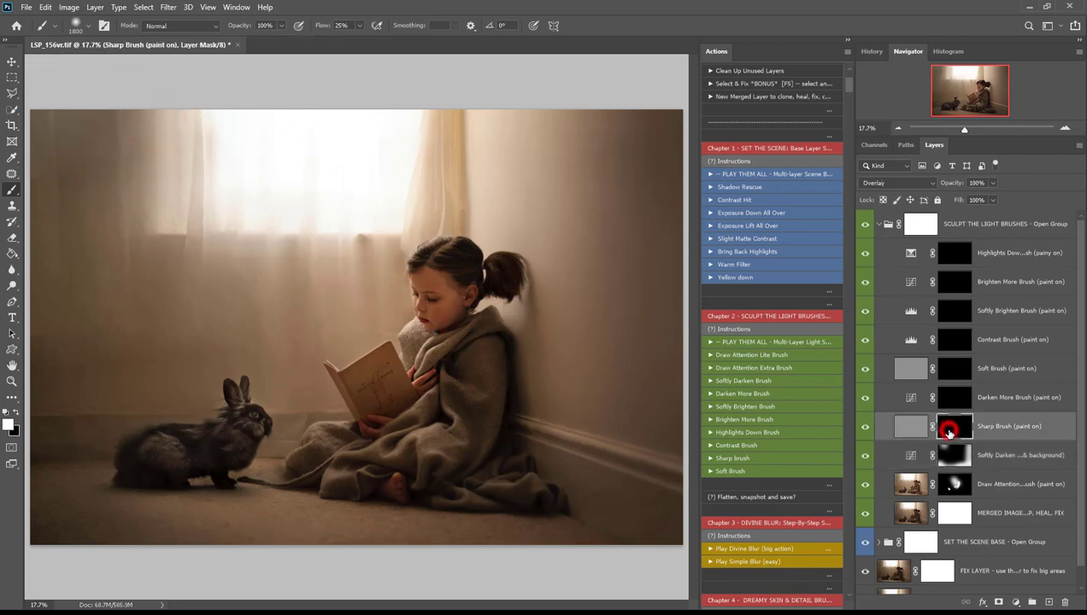
{"action": "mouse_move", "coordinate": [373, 318]}
{"action": "left_mouse_down"}
{"action": "mouse_move", "coordinate": [303, 315]}
{"action": "mouse_move", "coordinate": [317, 361]}
{"action": "mouse_move", "coordinate": [296, 301]}
{"action": "left_mouse_up"}
{"action": "key", "text": "x"}
{"action": "left_click", "coordinate": [295, 300]}
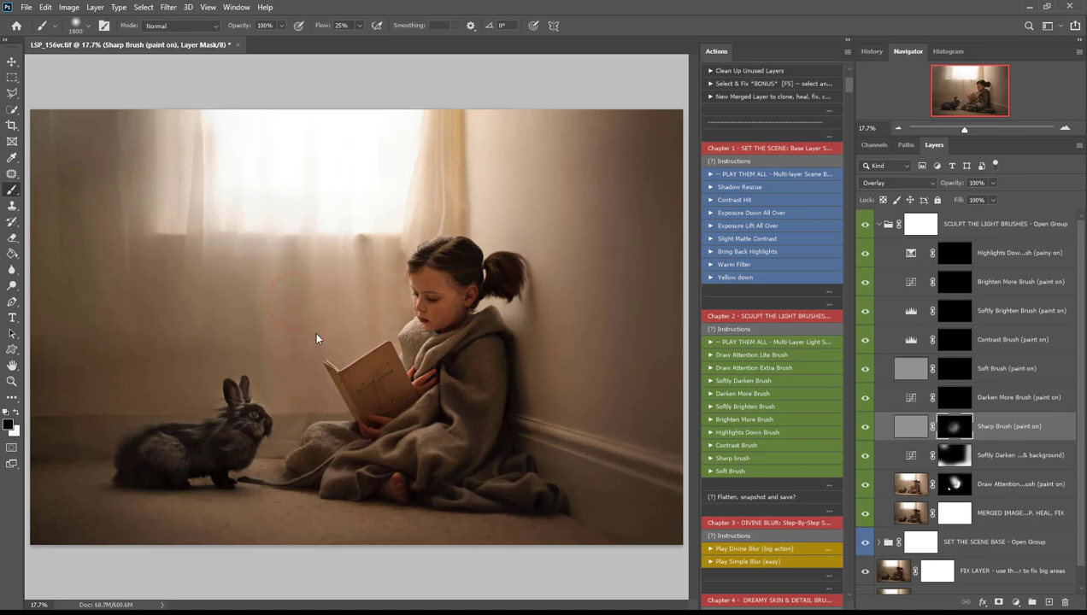
{"action": "key", "text": "x"}
Step: Paint white on the Soft Brush mask with a 1600 px brush to soften the walls and curtain around the subjects
{"action": "left_click", "coordinate": [956, 399]}
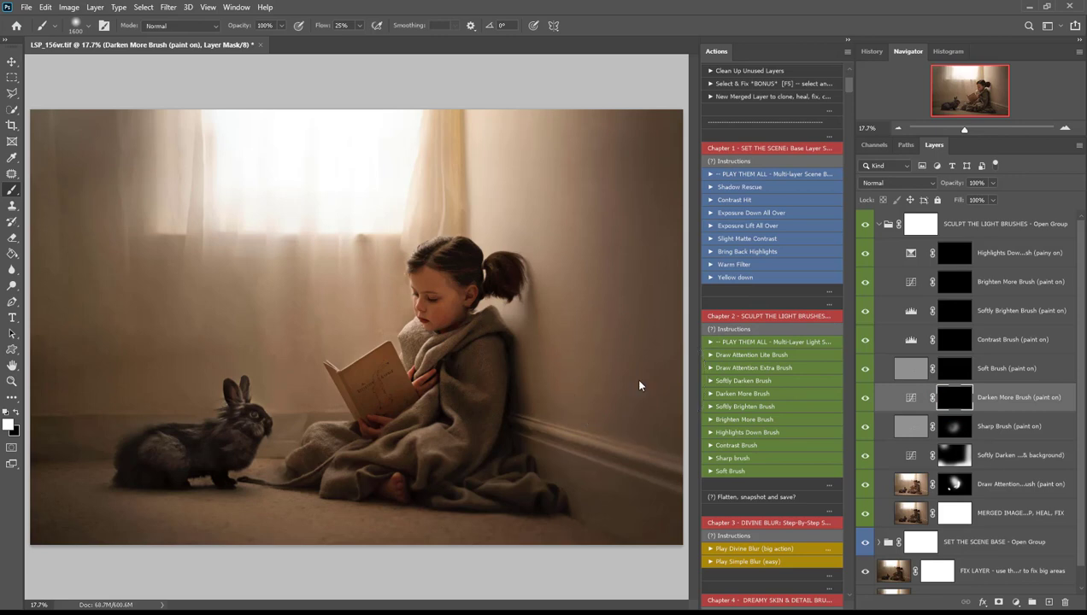
{"action": "left_click", "coordinate": [945, 371]}
{"action": "left_click", "coordinate": [623, 158]}
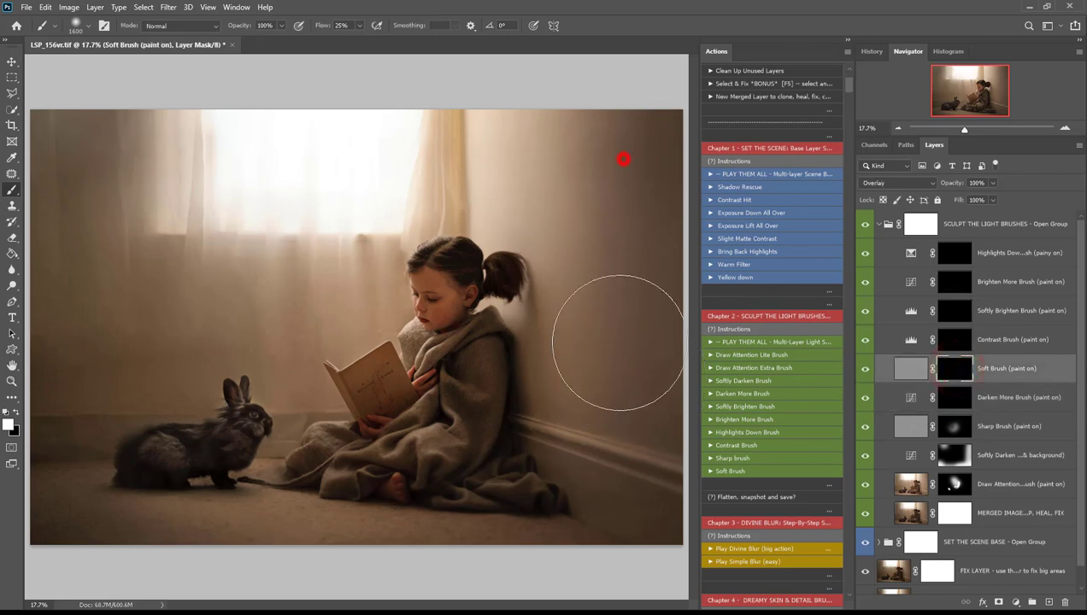
{"action": "left_click_drag", "start_coordinate": [643, 245], "coordinate": [611, 424]}
{"action": "left_click", "coordinate": [484, 126]}
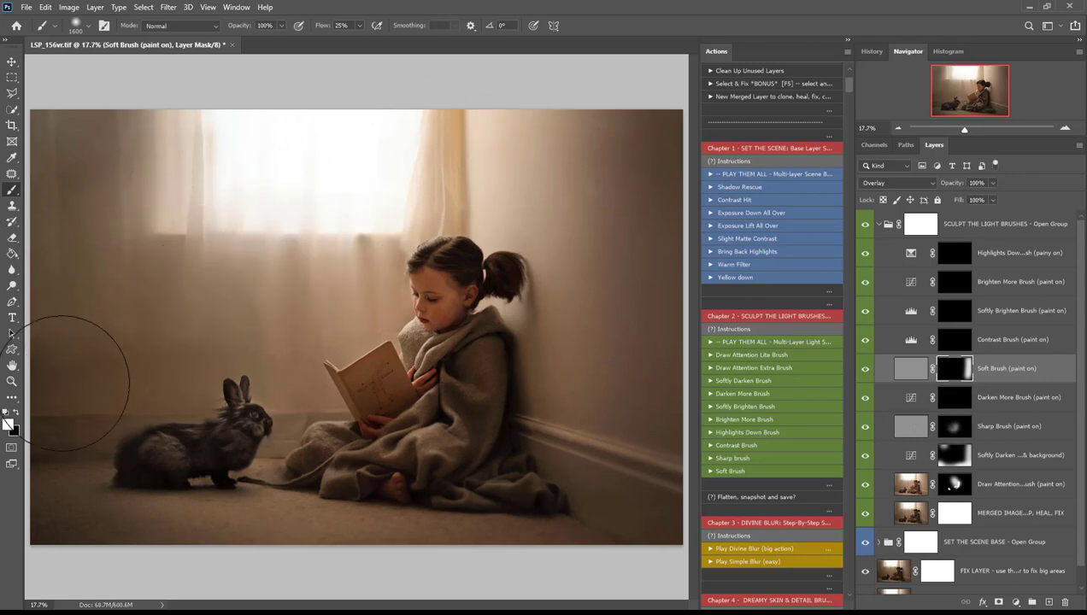
{"action": "mouse_move", "coordinate": [91, 303]}
{"action": "left_mouse_down"}
{"action": "mouse_move", "coordinate": [163, 167]}
{"action": "mouse_move", "coordinate": [195, 282]}
{"action": "mouse_move", "coordinate": [228, 262]}
{"action": "left_mouse_up"}
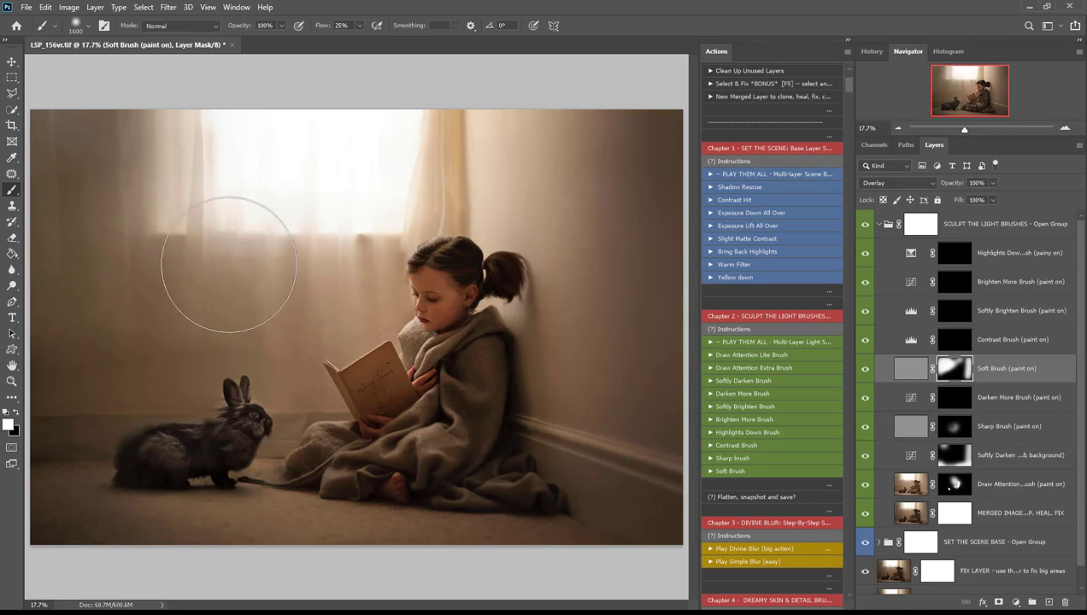
Step: Paint on the Contrast Brush mask over the girl, her blanket and the book to add contrast
{"action": "left_click", "coordinate": [956, 343]}
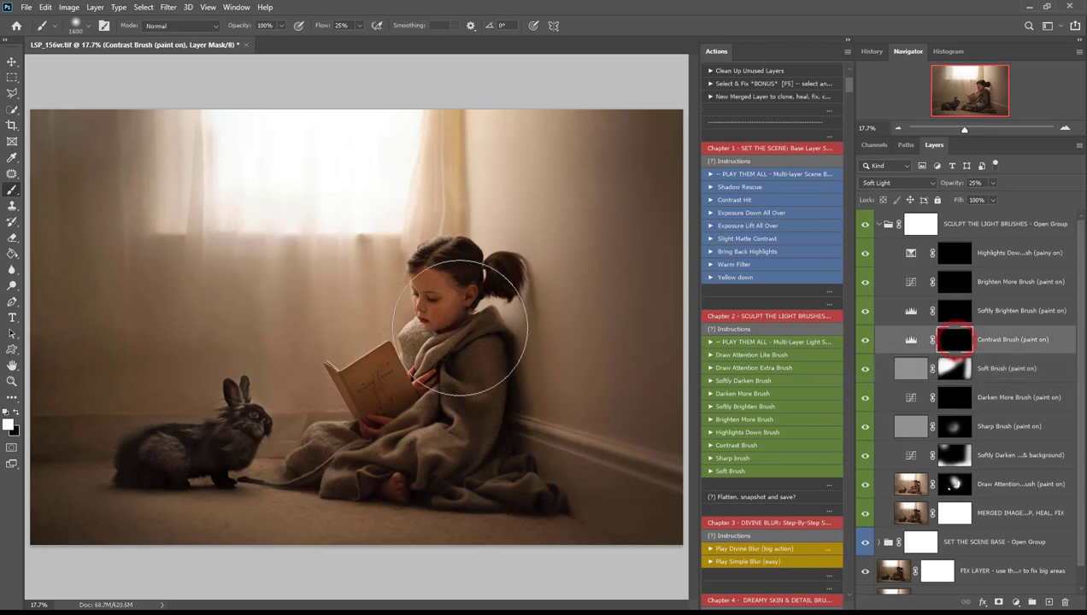
{"action": "left_click", "coordinate": [442, 327]}
{"action": "left_click_drag", "start_coordinate": [393, 436], "coordinate": [461, 303]}
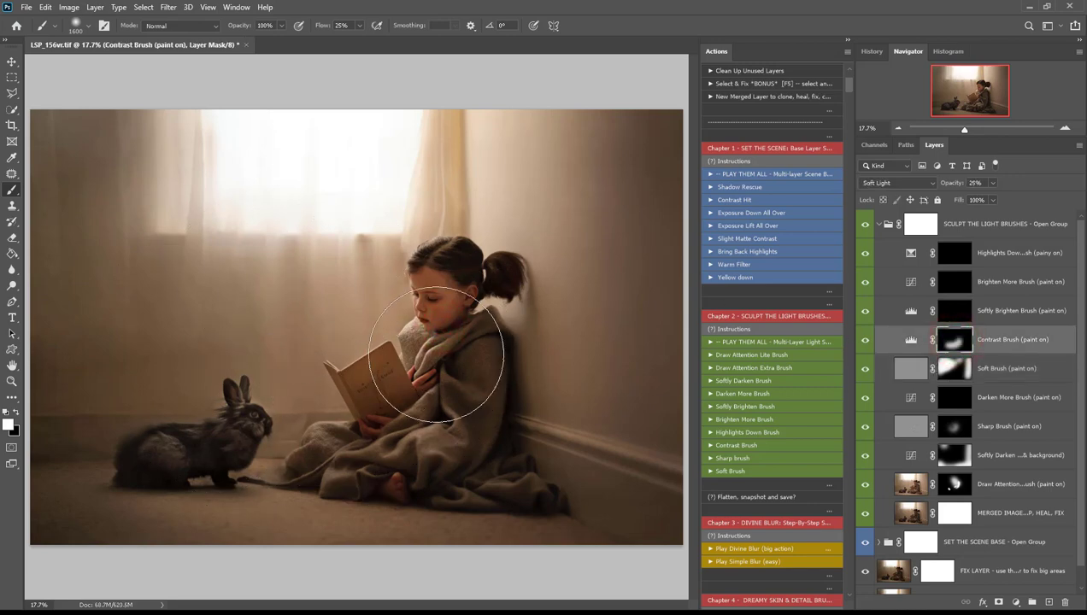
Step: Paint the Softly Brighten effect over the girl's face and beside the rabbit, and set the brush to 300 px with black as the foreground color
{"action": "left_click", "coordinate": [954, 313]}
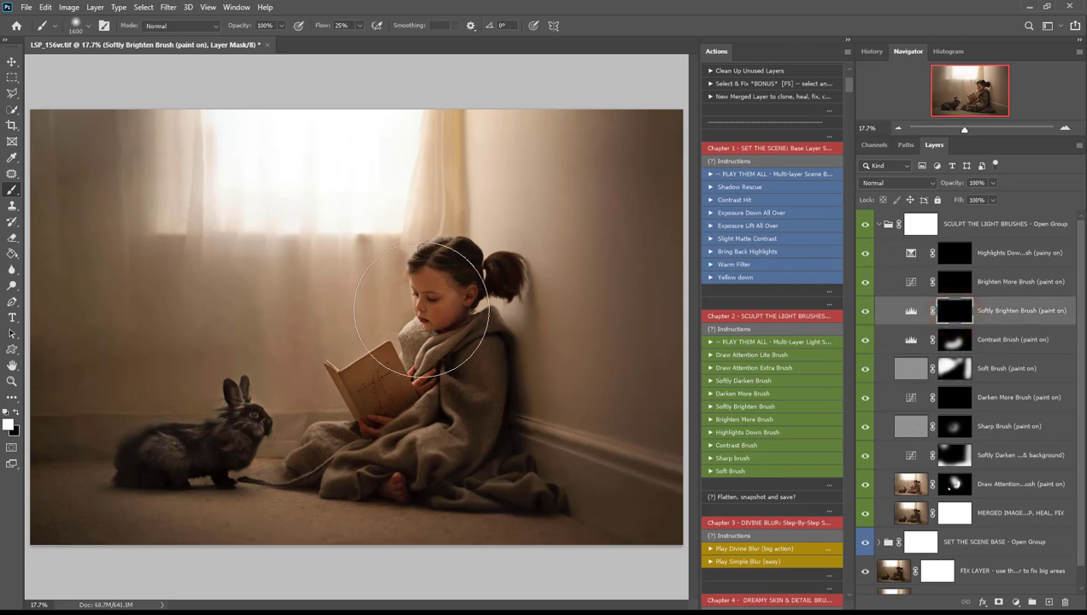
{"action": "left_click", "coordinate": [427, 301]}
{"action": "left_click", "coordinate": [283, 395]}
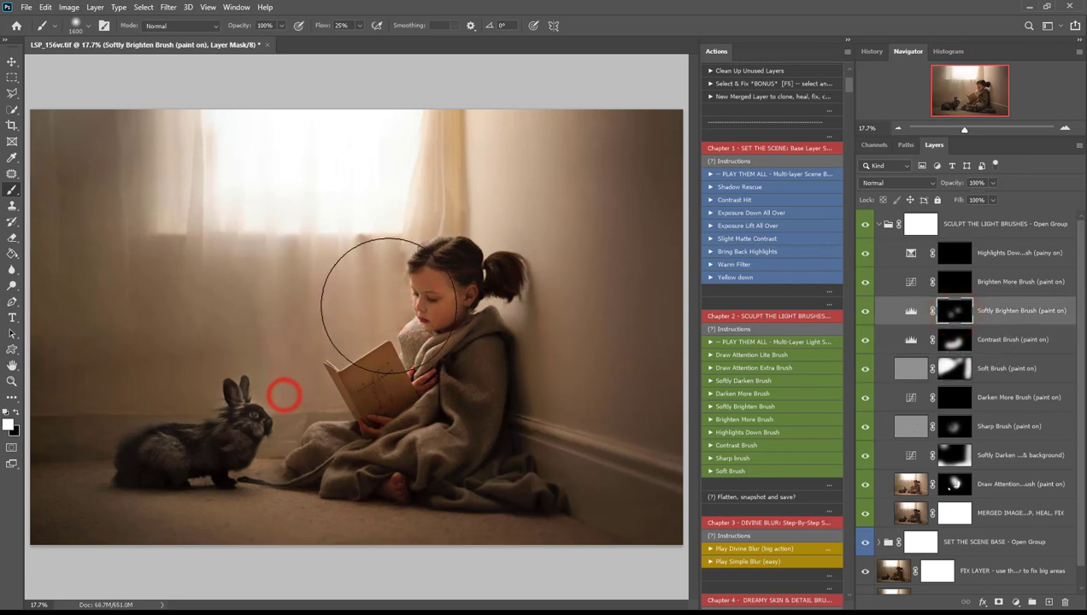
{"action": "key", "text": "bracketleft"}
{"action": "key", "text": "bracketleft"}
{"action": "key", "text": "bracketleft"}
{"action": "key", "text": "bracketleft"}
{"action": "key", "text": "bracketleft"}
{"action": "key", "text": "bracketleft"}
{"action": "key", "text": "bracketleft"}
{"action": "key", "text": "bracketleft"}
{"action": "key", "text": "bracketleft"}
{"action": "key", "text": "bracketleft"}
{"action": "key", "text": "bracketleft"}
{"action": "key", "text": "bracketleft"}
{"action": "key", "text": "bracketleft"}
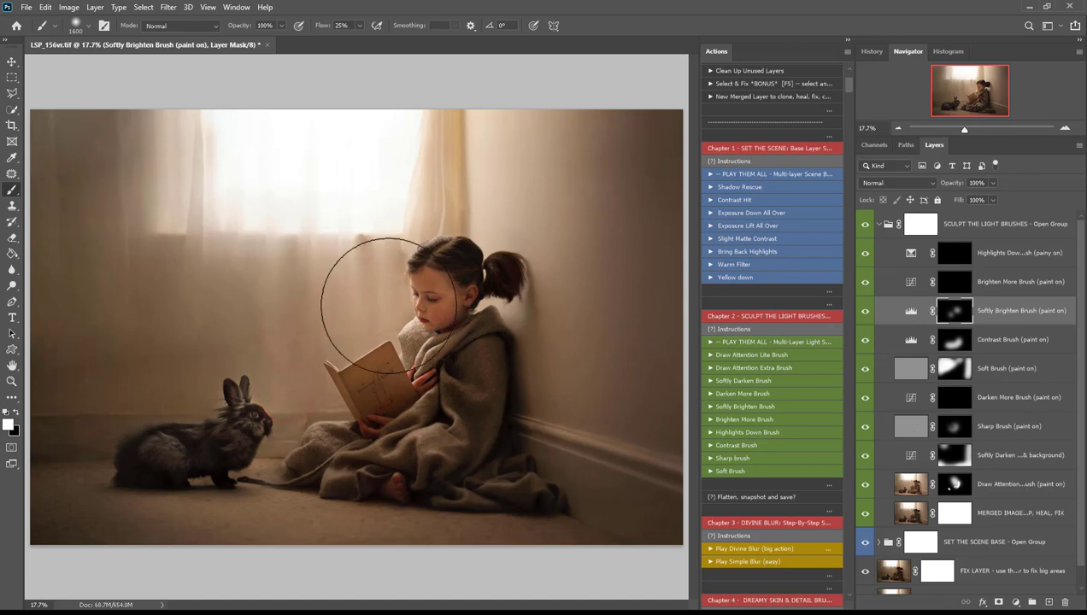
{"action": "key", "text": "x"}
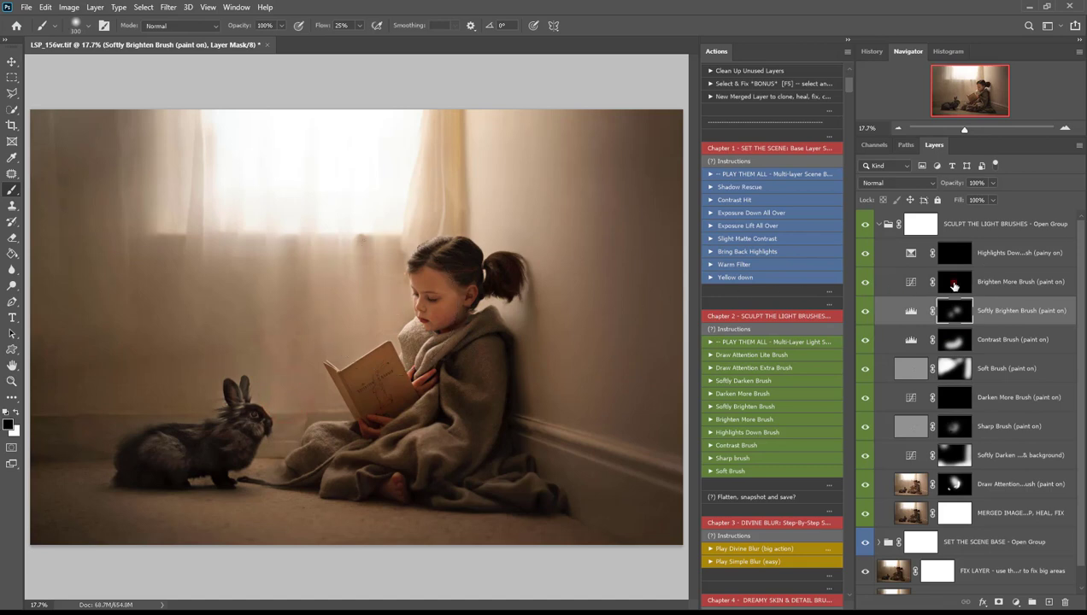
Step: Collapse the Sculpt the Light Brushes group and run the Chapter 3 Play Divine Blur (big action)
{"action": "left_click", "coordinate": [954, 283]}
{"action": "left_click", "coordinate": [954, 253]}
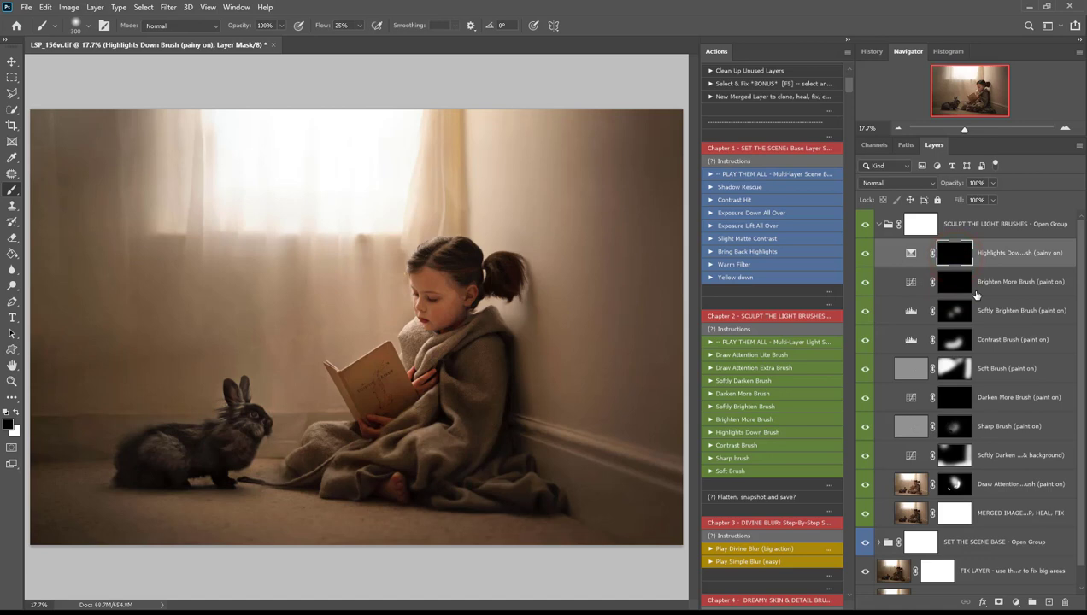
{"action": "left_click", "coordinate": [881, 226]}
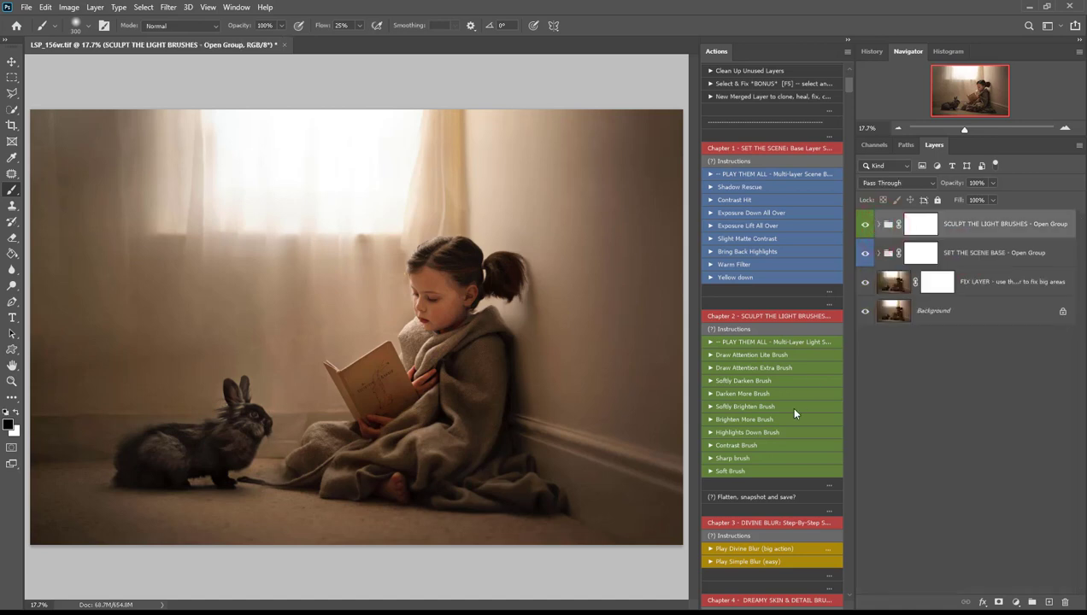
{"action": "scroll", "coordinate": [794, 410], "scroll_direction": "down", "scroll_amount": 3}
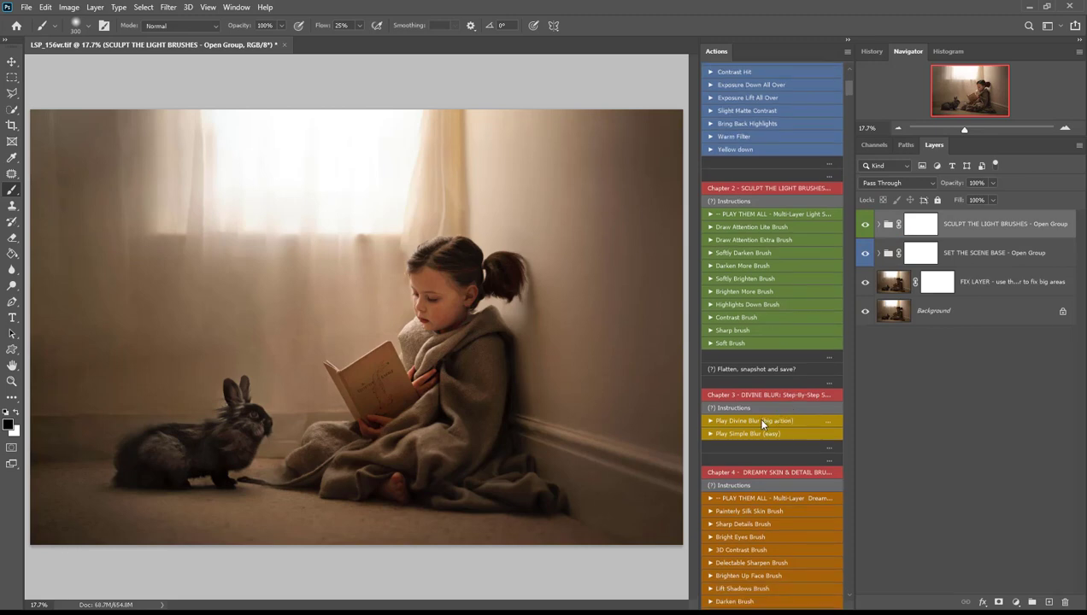
{"action": "left_click", "coordinate": [773, 421]}
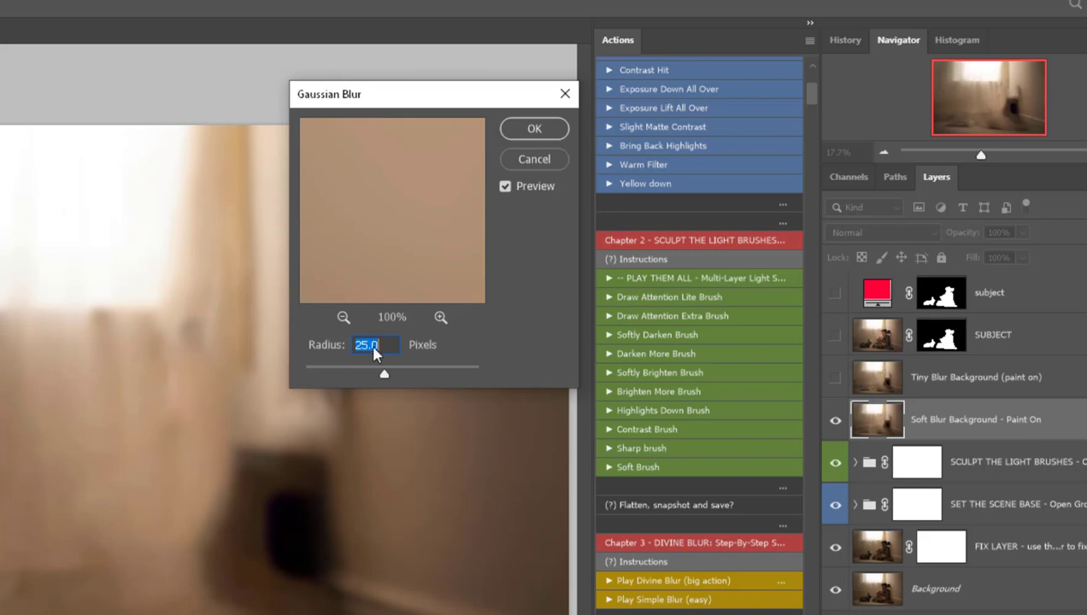
Step: Apply the Soft Blur Background's Gaussian Blur with a 23.5-pixel radius and continue past the Divine Blur instructions
{"action": "mouse_move", "coordinate": [384, 378]}
{"action": "left_mouse_down"}
{"action": "mouse_move", "coordinate": [399, 377]}
{"action": "mouse_move", "coordinate": [384, 378]}
{"action": "left_mouse_up"}
{"action": "left_click_drag", "start_coordinate": [385, 377], "coordinate": [382, 378]}
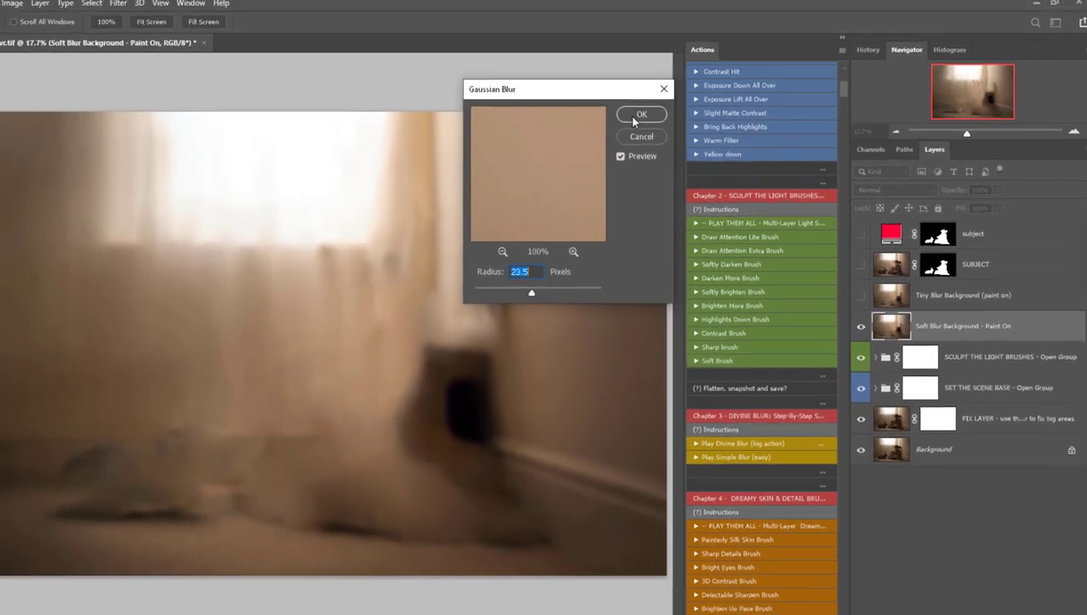
{"action": "left_click", "coordinate": [534, 128]}
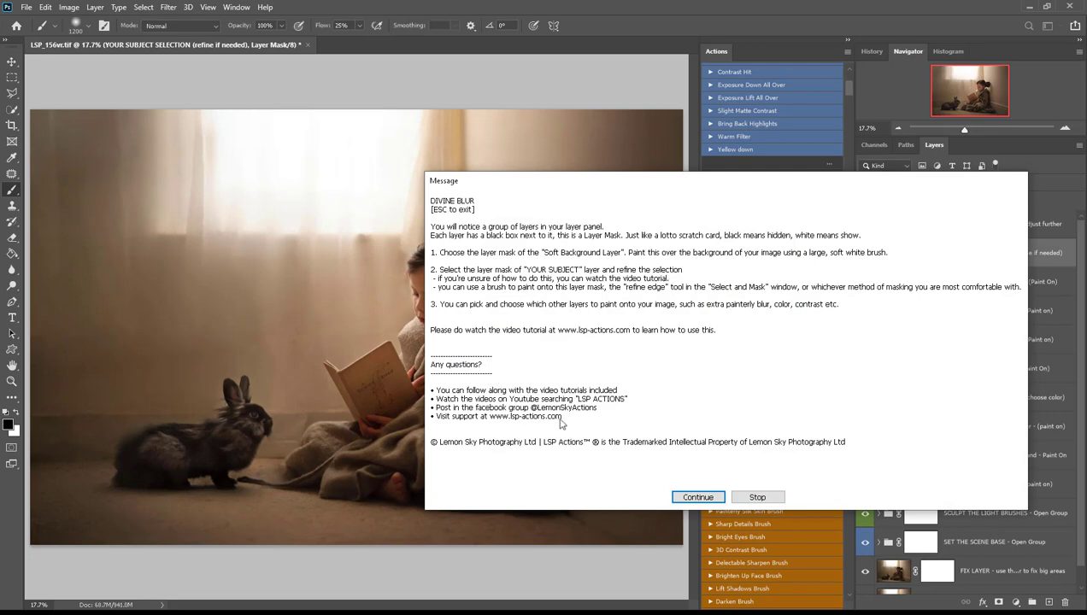
{"action": "left_click", "coordinate": [697, 497]}
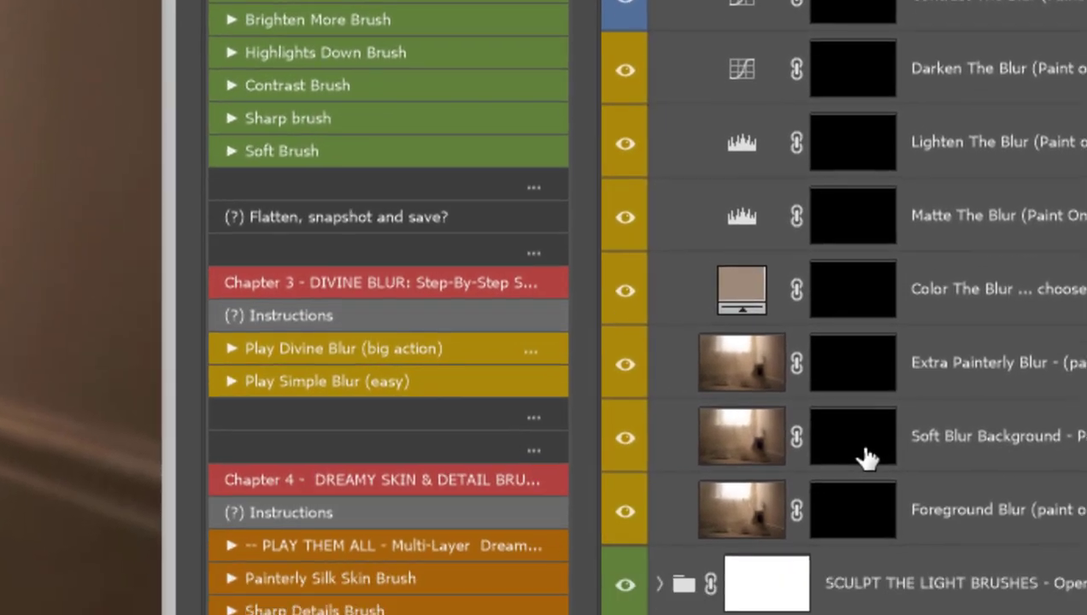
Step: Paint the Soft Blur Background mask in white over the window and wall with a 2600 px brush
{"action": "left_click", "coordinate": [864, 449]}
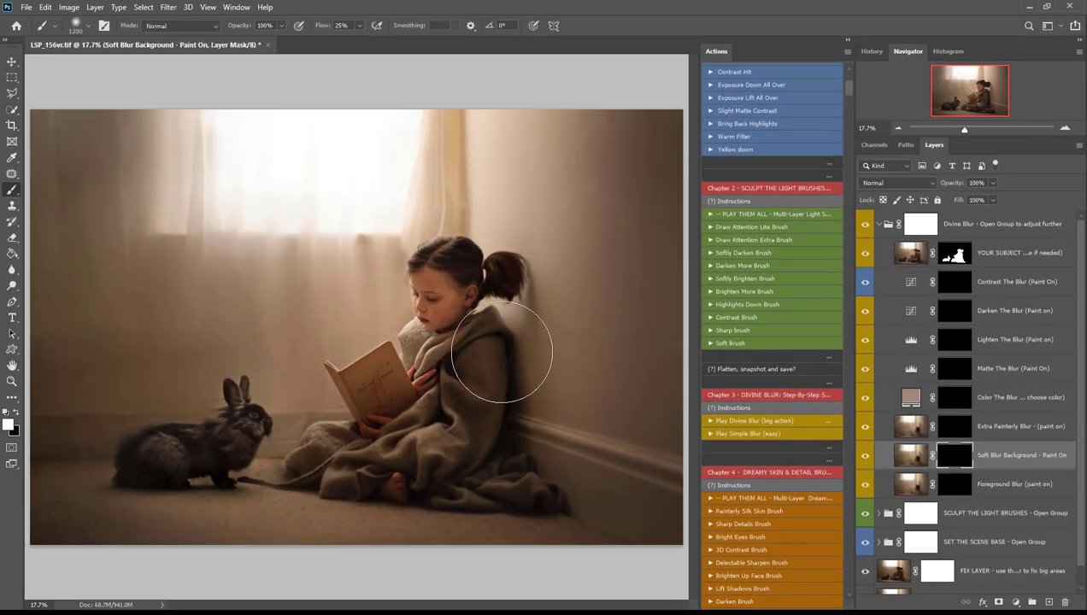
{"action": "key", "text": "bracketright"}
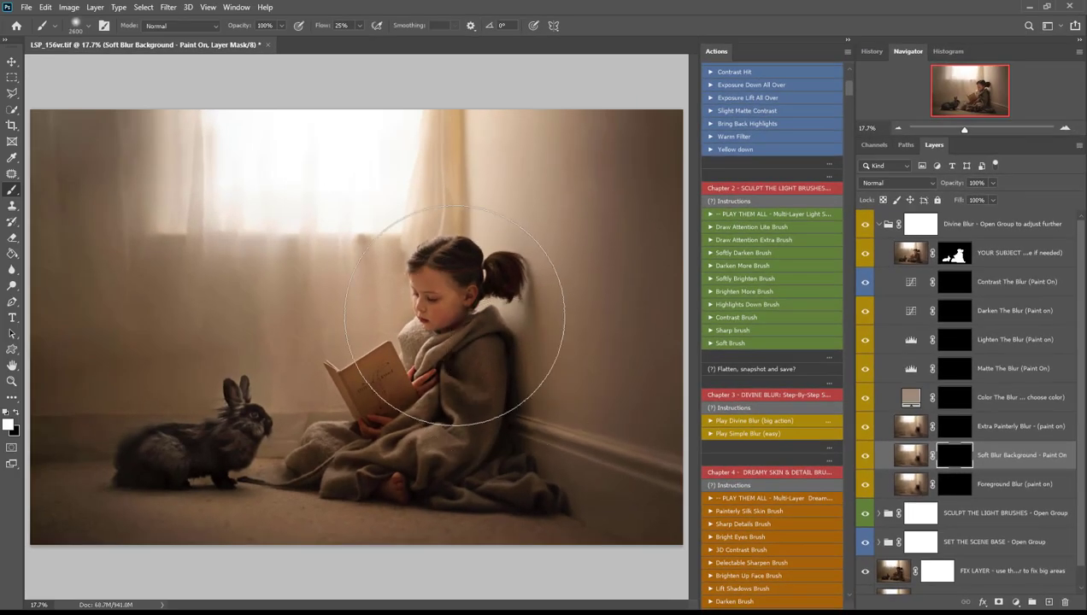
{"action": "key", "text": "bracketright"}
{"action": "key", "text": "bracketright"}
{"action": "key", "text": "bracketright"}
{"action": "key", "text": "bracketright"}
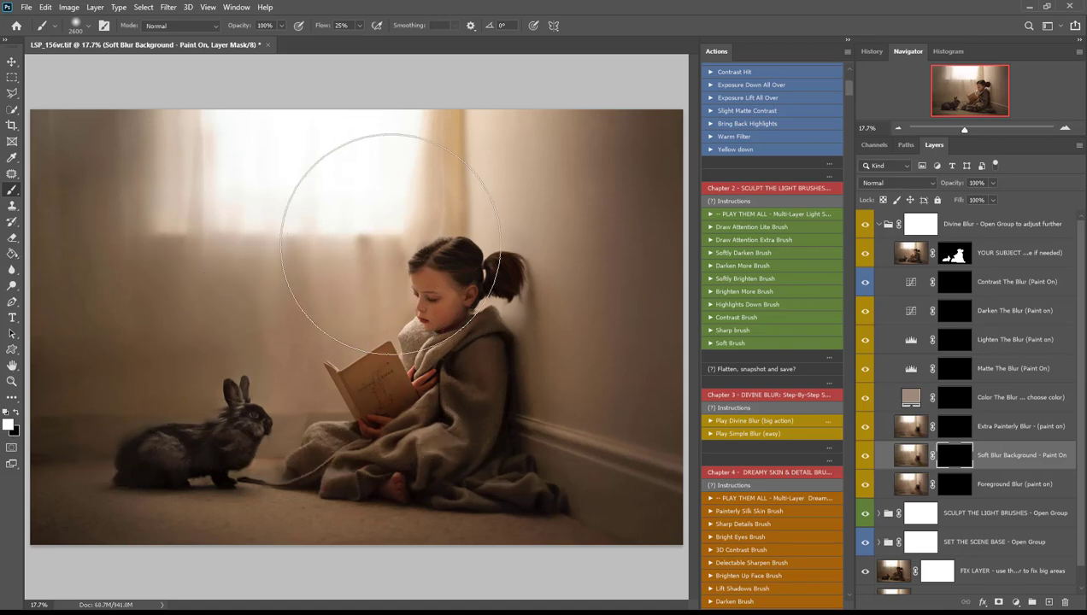
{"action": "mouse_move", "coordinate": [392, 223]}
{"action": "left_mouse_down"}
{"action": "mouse_move", "coordinate": [399, 152]}
{"action": "mouse_move", "coordinate": [435, 295]}
{"action": "left_mouse_up"}
Step: Paint the Foreground Blur mask along the floor and the image's right edge with a 1000 px brush
{"action": "key", "text": "bracketleft"}
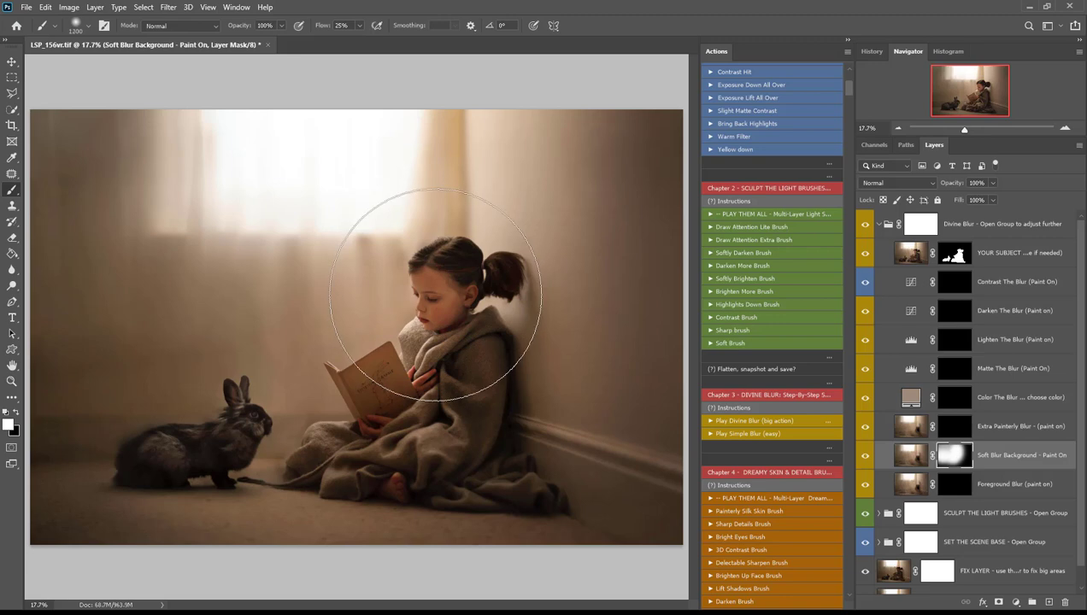
{"action": "key", "text": "bracketleft"}
{"action": "key", "text": "bracketleft"}
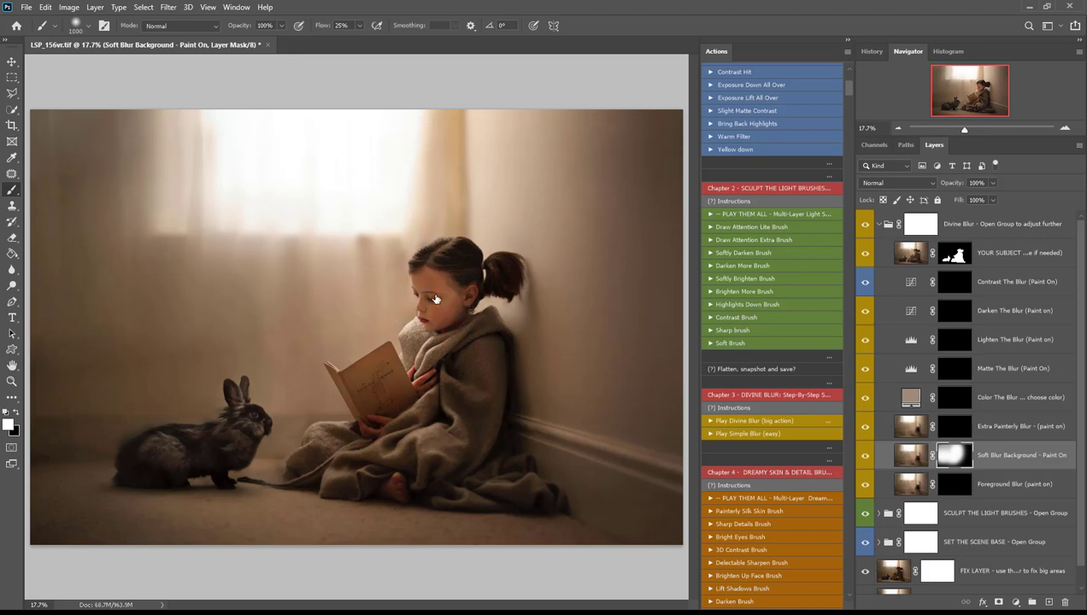
{"action": "left_click", "coordinate": [955, 485]}
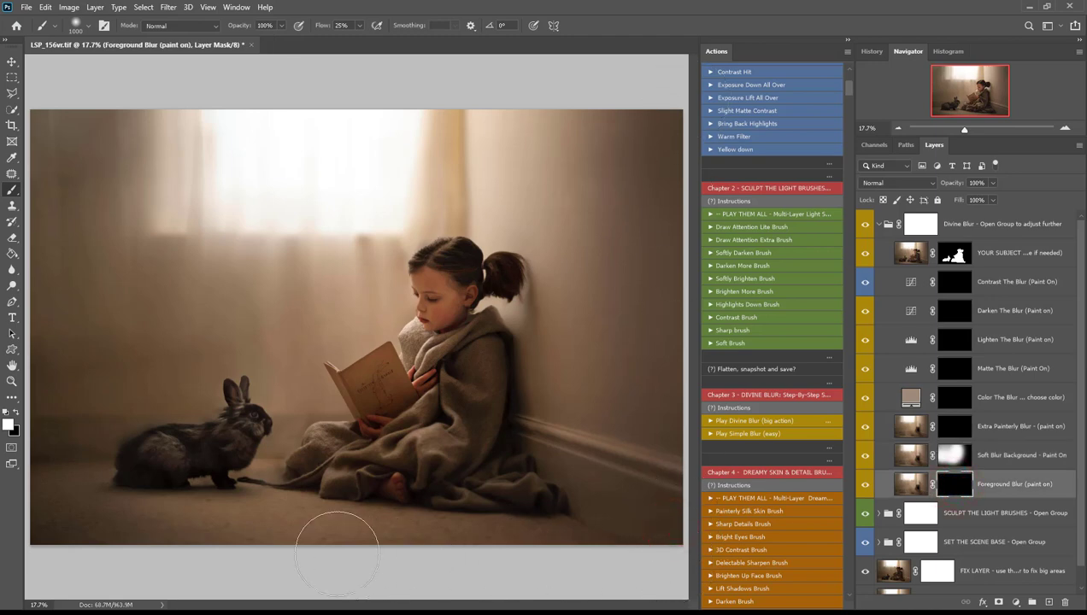
{"action": "mouse_move", "coordinate": [338, 553]}
{"action": "left_mouse_down"}
{"action": "mouse_move", "coordinate": [121, 552]}
{"action": "mouse_move", "coordinate": [509, 577]}
{"action": "mouse_move", "coordinate": [517, 538]}
{"action": "mouse_move", "coordinate": [647, 568]}
{"action": "mouse_move", "coordinate": [686, 473]}
{"action": "left_mouse_up"}
Step: Paint the Extra Painterly Blur mask over the curtains and wall with a 2200 px brush
{"action": "left_click", "coordinate": [962, 429]}
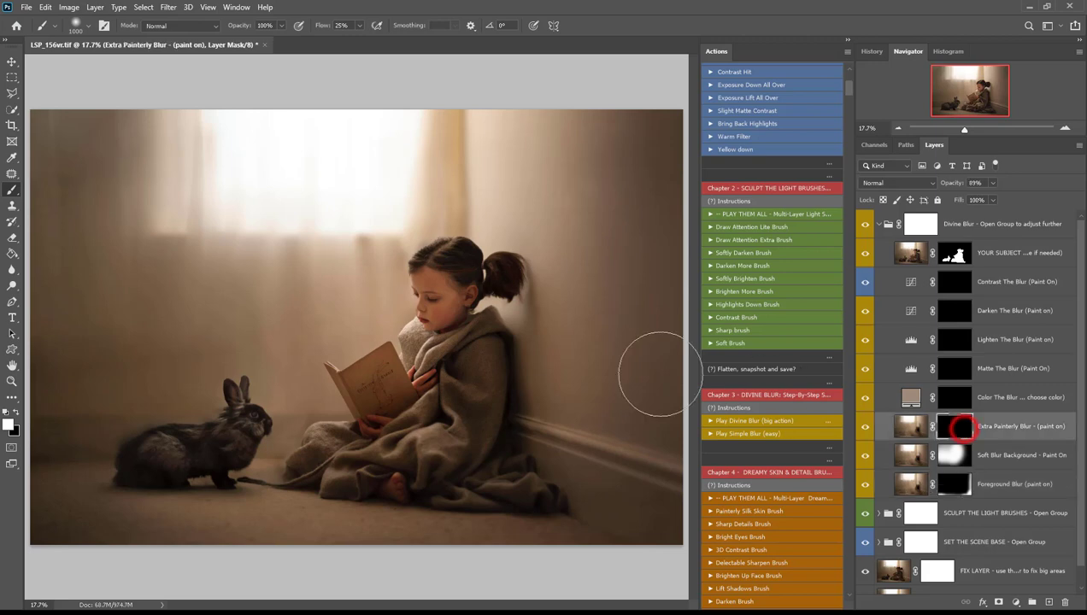
{"action": "key", "text": "bracketright"}
{"action": "key", "text": "bracketright"}
{"action": "key", "text": "bracketright"}
{"action": "key", "text": "bracketright"}
{"action": "key", "text": "bracketright"}
{"action": "key", "text": "bracketright"}
{"action": "key", "text": "bracketright"}
{"action": "key", "text": "bracketright"}
{"action": "key", "text": "bracketright"}
{"action": "key", "text": "bracketright"}
{"action": "key", "text": "bracketright"}
{"action": "key", "text": "bracketright"}
{"action": "left_click", "coordinate": [408, 223]}
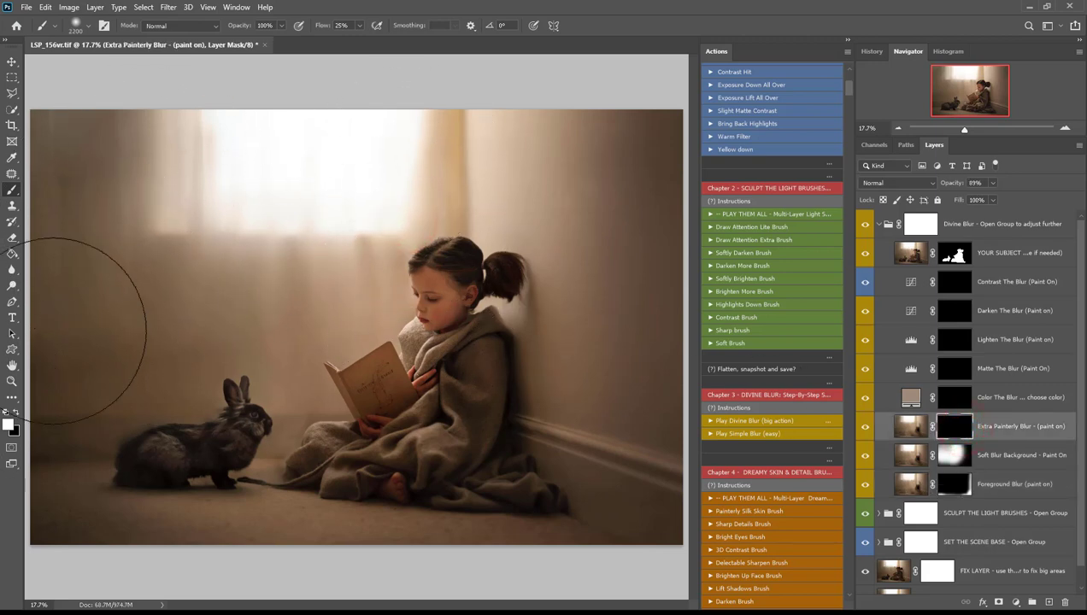
{"action": "mouse_move", "coordinate": [355, 346]}
{"action": "left_mouse_down"}
{"action": "mouse_move", "coordinate": [382, 272]}
{"action": "mouse_move", "coordinate": [333, 265]}
{"action": "mouse_move", "coordinate": [248, 215]}
{"action": "mouse_move", "coordinate": [256, 260]}
{"action": "mouse_move", "coordinate": [303, 272]}
{"action": "left_mouse_up"}
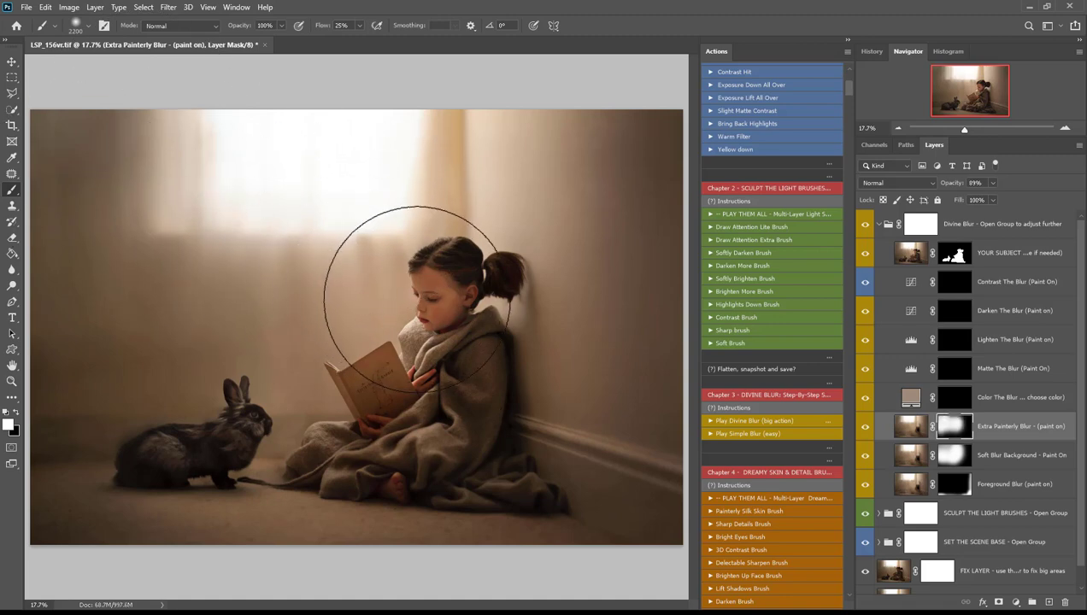
Step: Activate the YOUR SUBJECT SELECTION mask for refining around the girl's head and ready the brush with black as the foreground color
{"action": "key", "text": "z"}
{"action": "left_click", "coordinate": [425, 302]}
{"action": "left_click_drag", "start_coordinate": [425, 303], "coordinate": [447, 319]}
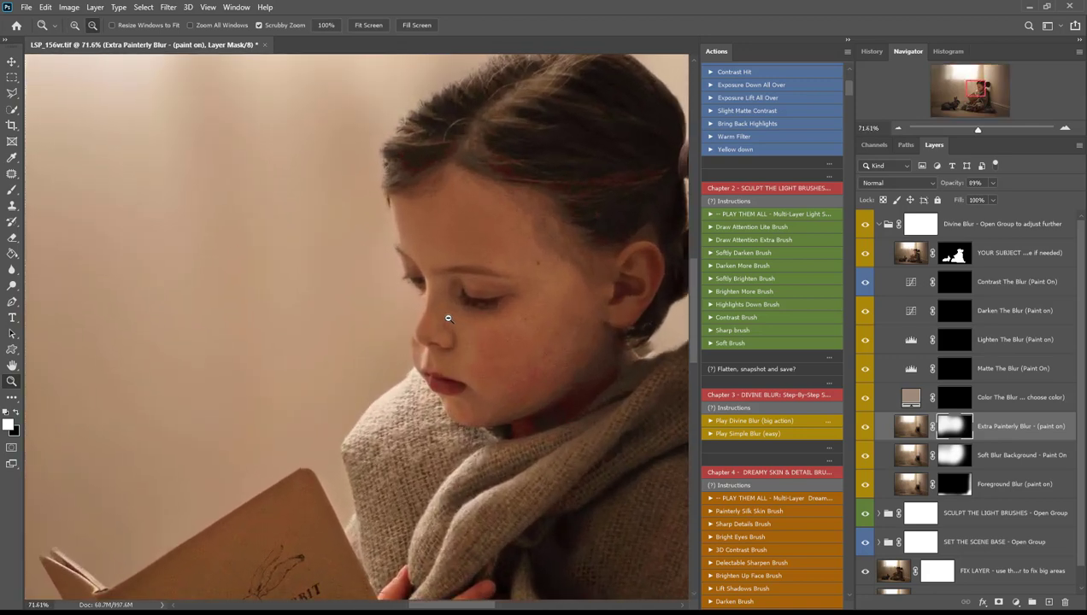
{"action": "left_click", "coordinate": [404, 323], "text": "alt"}
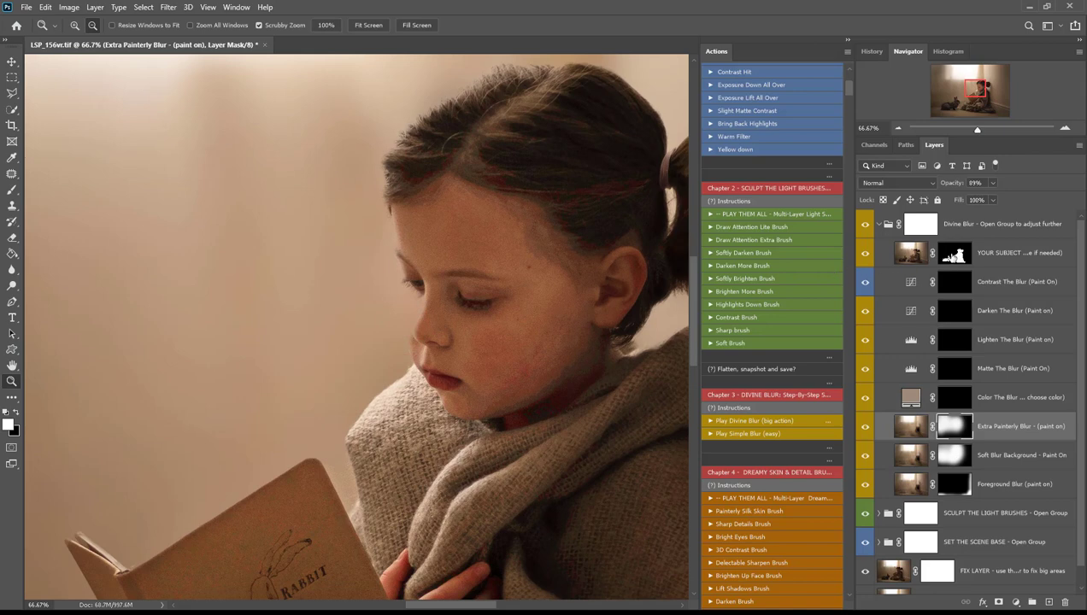
{"action": "left_click", "coordinate": [911, 255]}
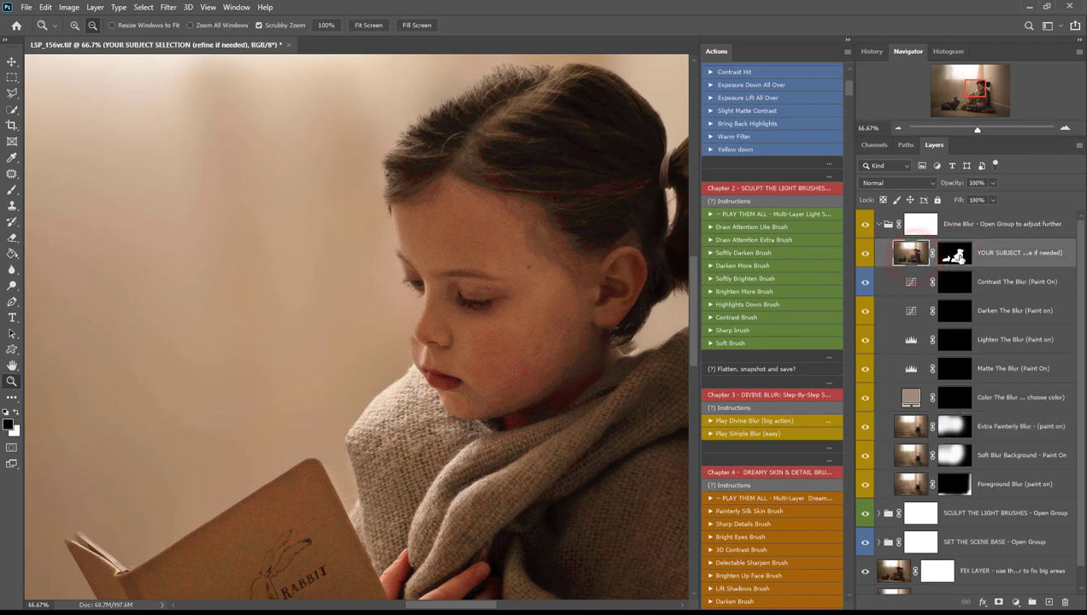
{"action": "left_click", "coordinate": [957, 255]}
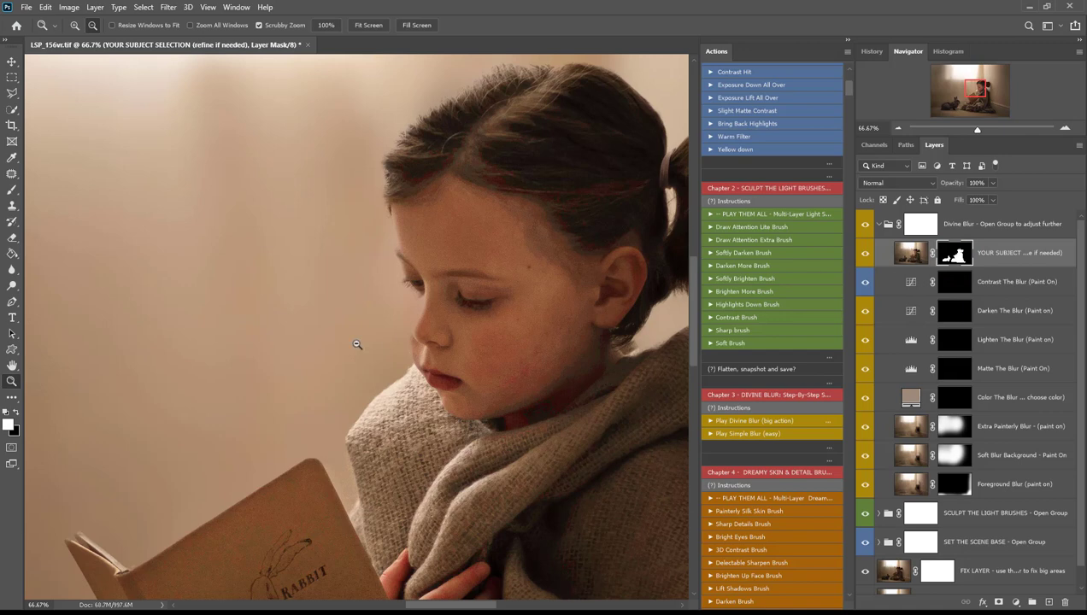
{"action": "left_click", "coordinate": [321, 349]}
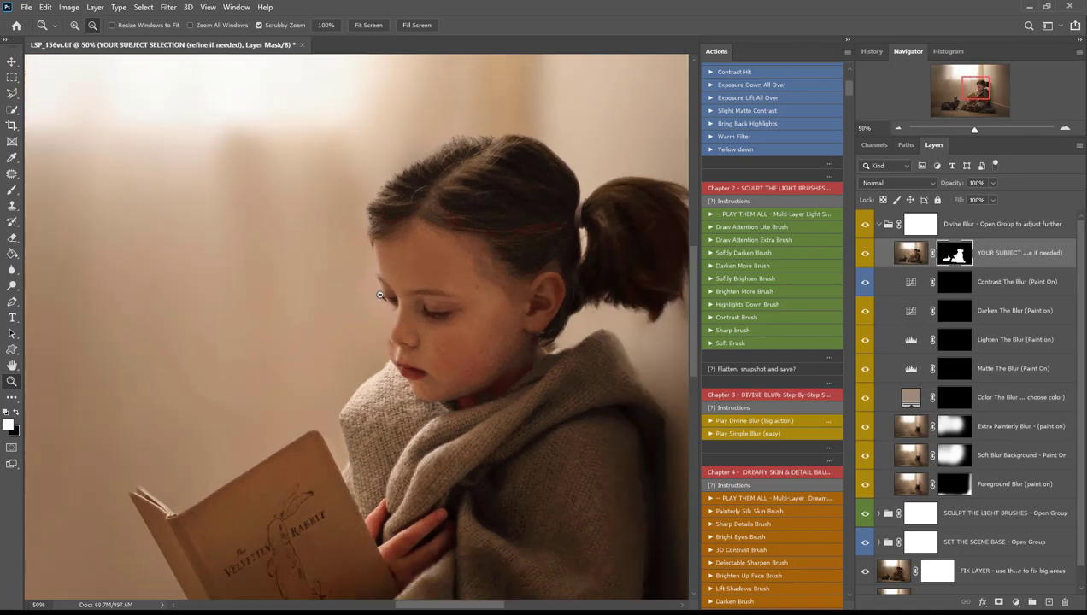
{"action": "key", "text": "b"}
{"action": "key", "text": "x"}
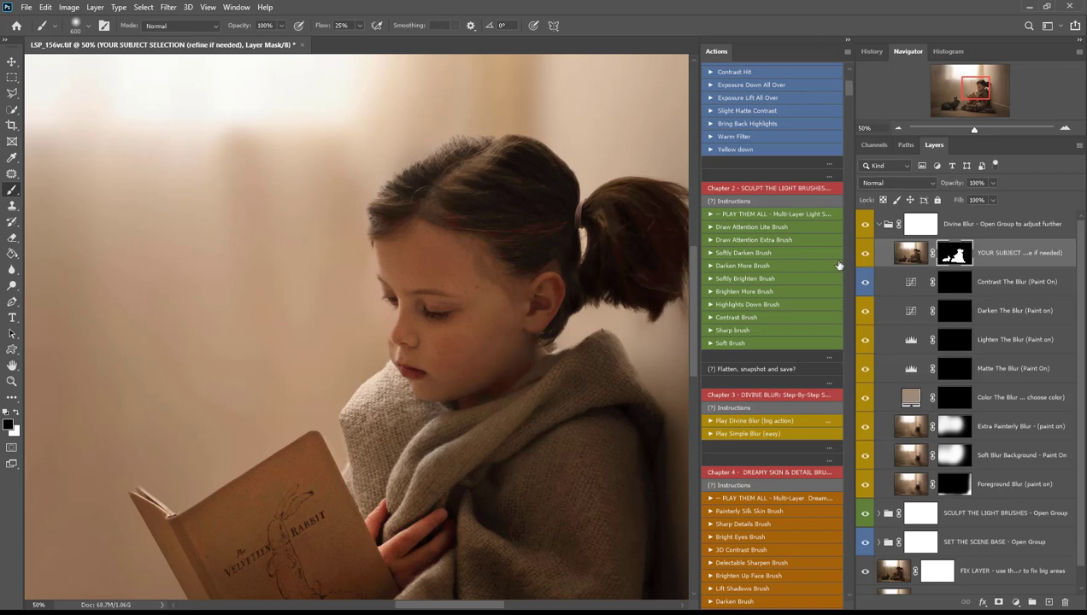
Step: Load the subject mask as a selection to show its outline, reduce the brush to 125 px and deselect
{"action": "left_click", "coordinate": [913, 254]}
{"action": "left_click", "coordinate": [950, 255]}
{"action": "left_click", "coordinate": [954, 255], "text": "ctrl"}
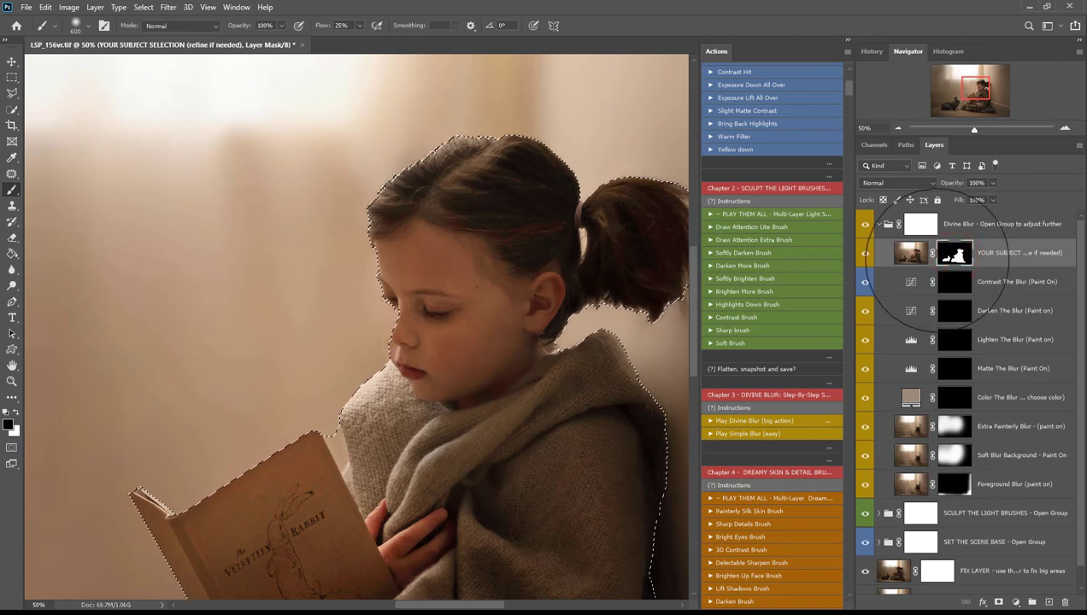
{"action": "key", "text": "bracketleft"}
{"action": "key", "text": "bracketleft"}
{"action": "key", "text": "bracketleft"}
{"action": "key", "text": "bracketleft"}
{"action": "key", "text": "bracketleft"}
{"action": "key", "text": "bracketleft"}
{"action": "key", "text": "bracketleft"}
{"action": "key", "text": "bracketleft"}
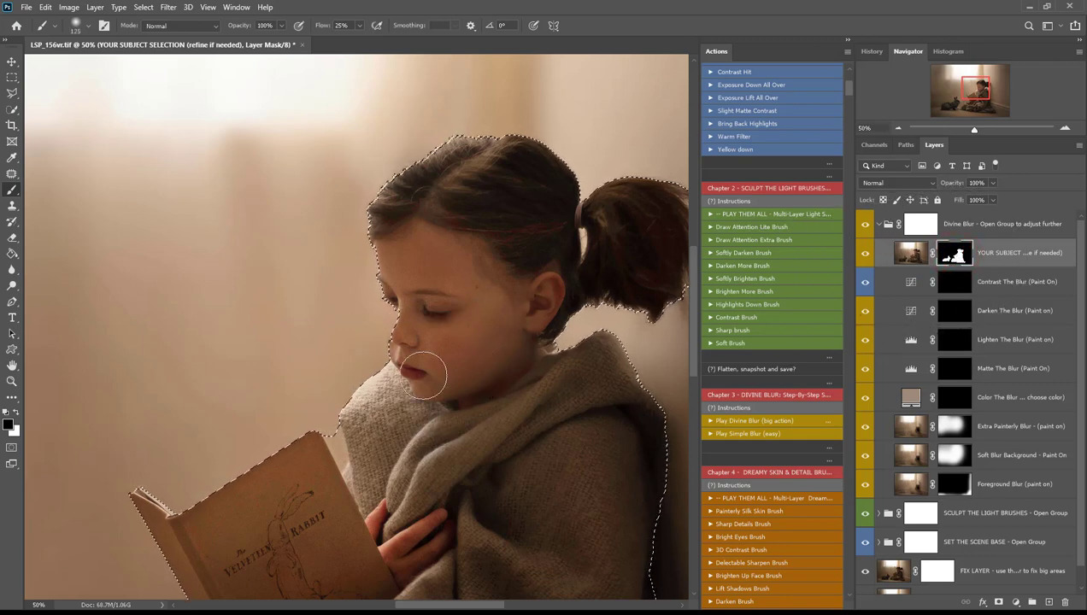
{"action": "key", "text": "ctrl+d"}
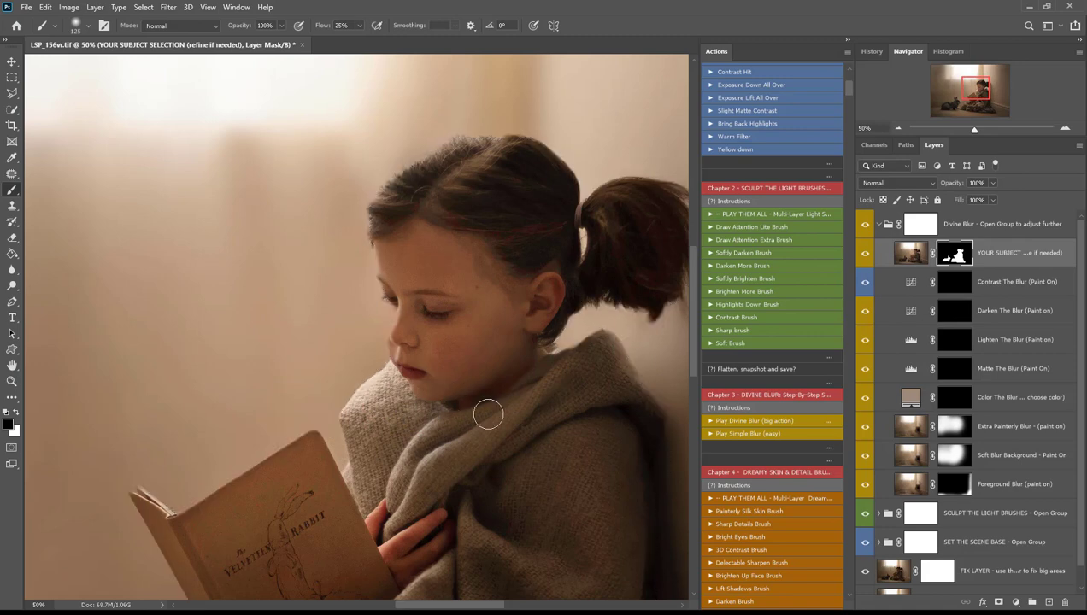
Step: Compare the portrait with and without the Divine Blur group
{"action": "left_click", "coordinate": [866, 227]}
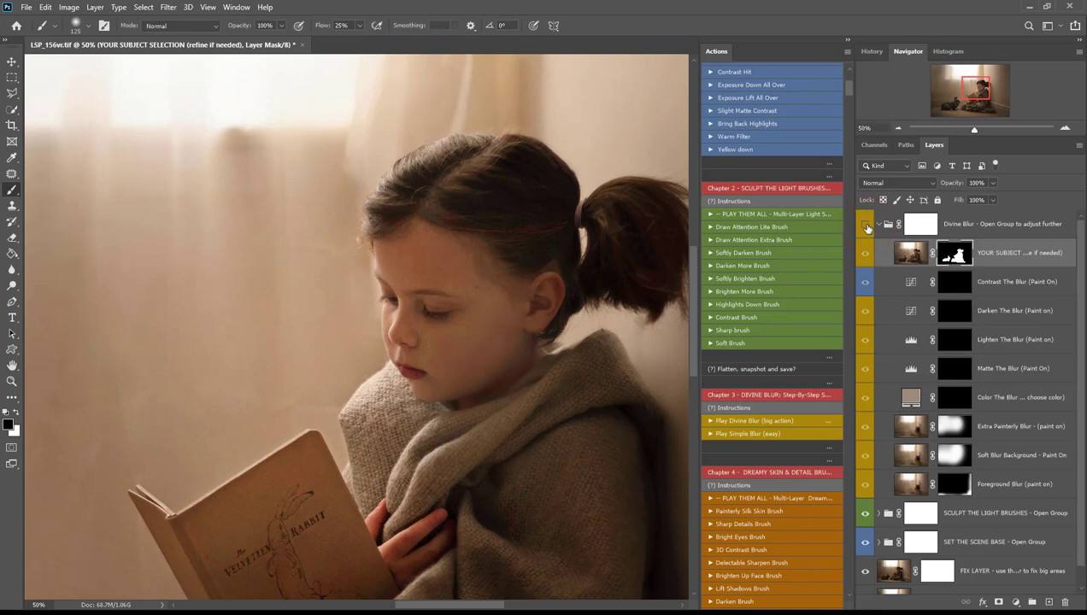
{"action": "left_click", "coordinate": [866, 228]}
{"action": "left_click", "coordinate": [866, 227]}
{"action": "left_click", "coordinate": [866, 227]}
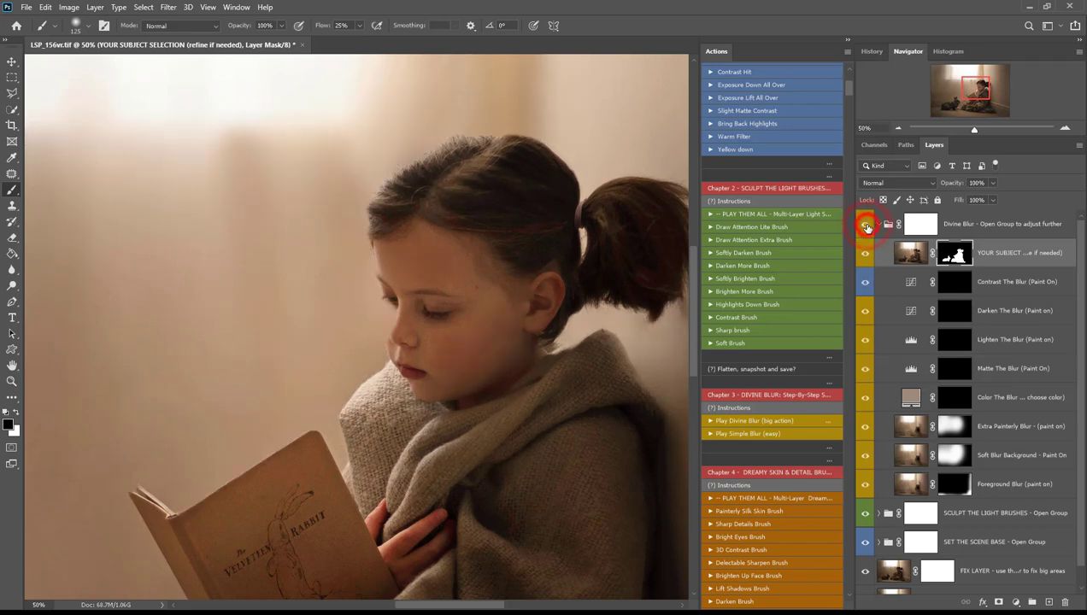
{"action": "left_click", "coordinate": [867, 227]}
{"action": "left_click", "coordinate": [866, 227]}
{"action": "left_click", "coordinate": [866, 227]}
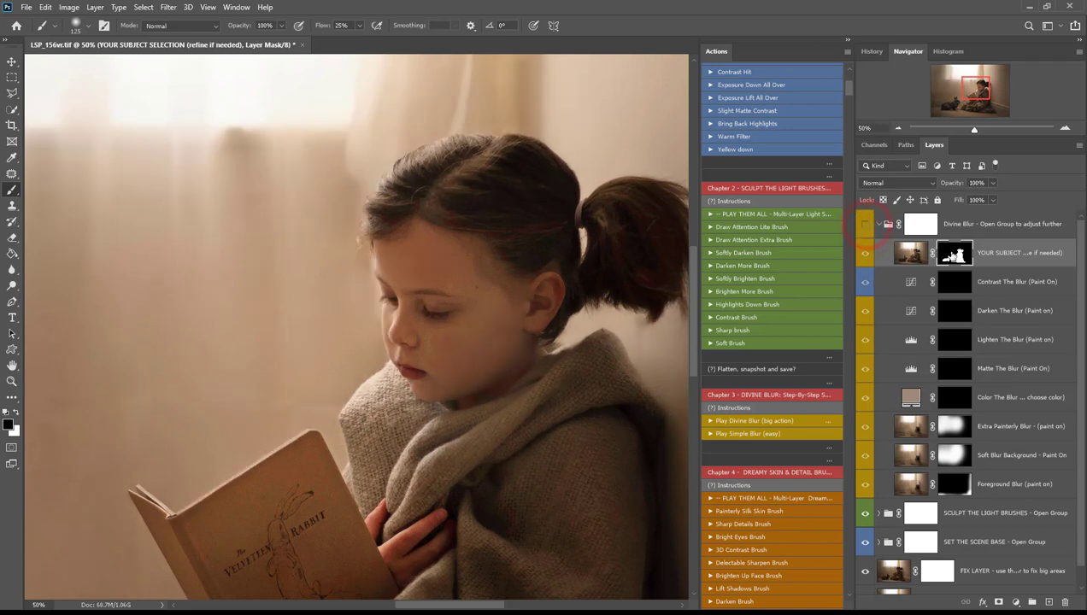
Step: Refine the subject mask along the girl's face with a 125 px brush at 65% hardness, using white on her profile and black beside it
{"action": "left_click", "coordinate": [951, 253]}
{"action": "key", "text": "z"}
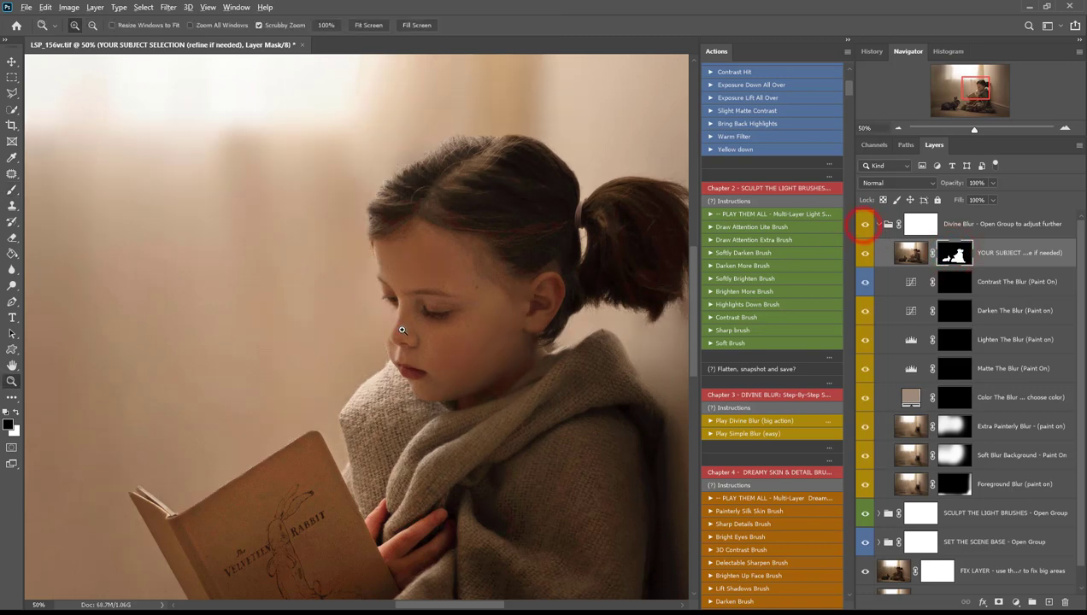
{"action": "left_click_drag", "start_coordinate": [391, 325], "coordinate": [401, 331]}
{"action": "key", "text": "b"}
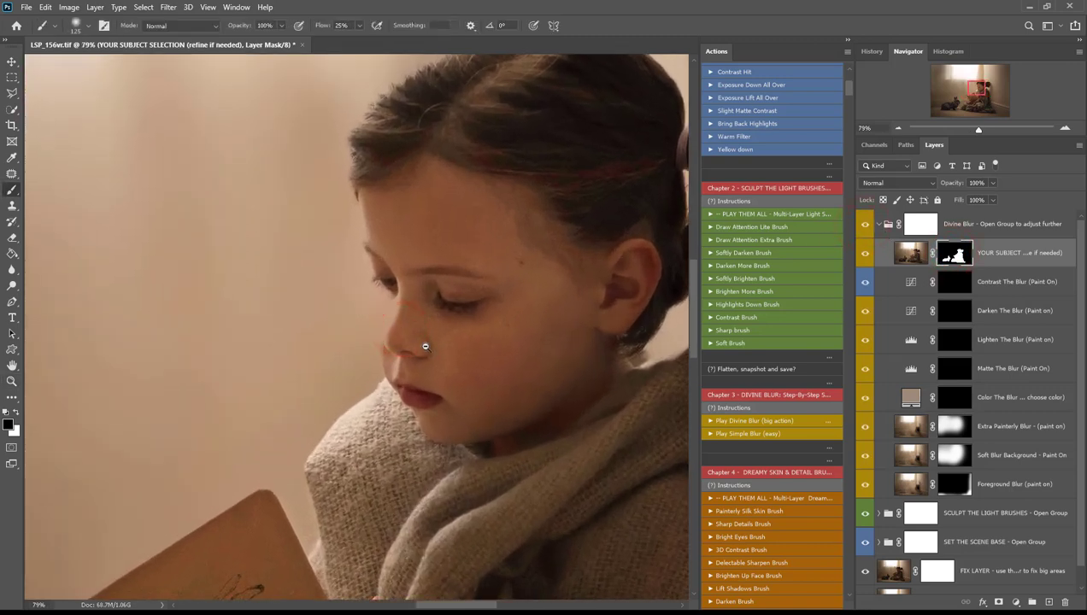
{"action": "key", "text": "x"}
{"action": "right_click", "coordinate": [428, 348]}
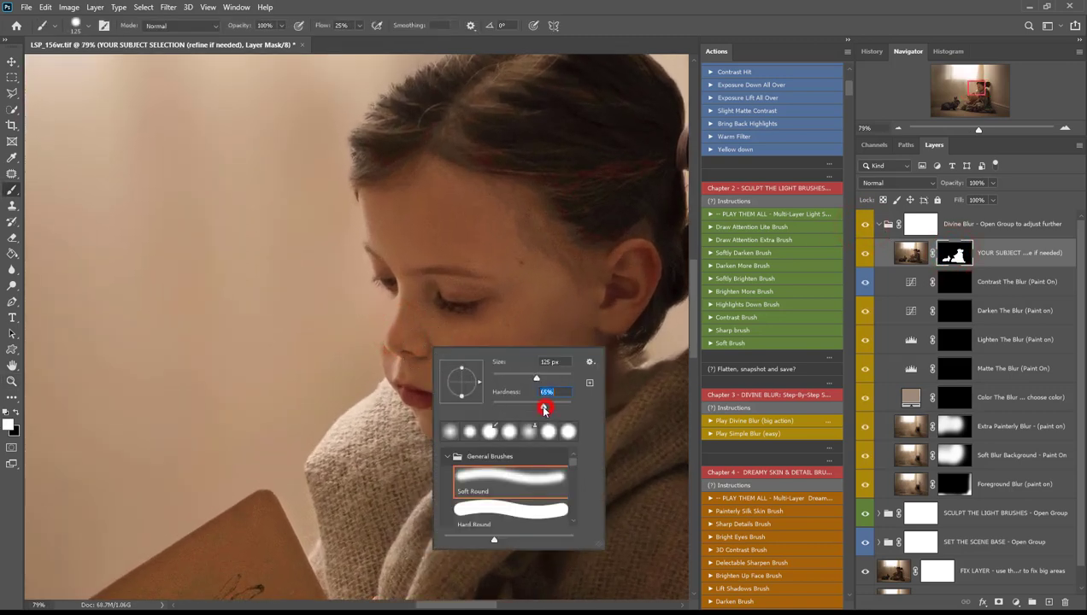
{"action": "key", "text": "Return"}
{"action": "left_click", "coordinate": [412, 296]}
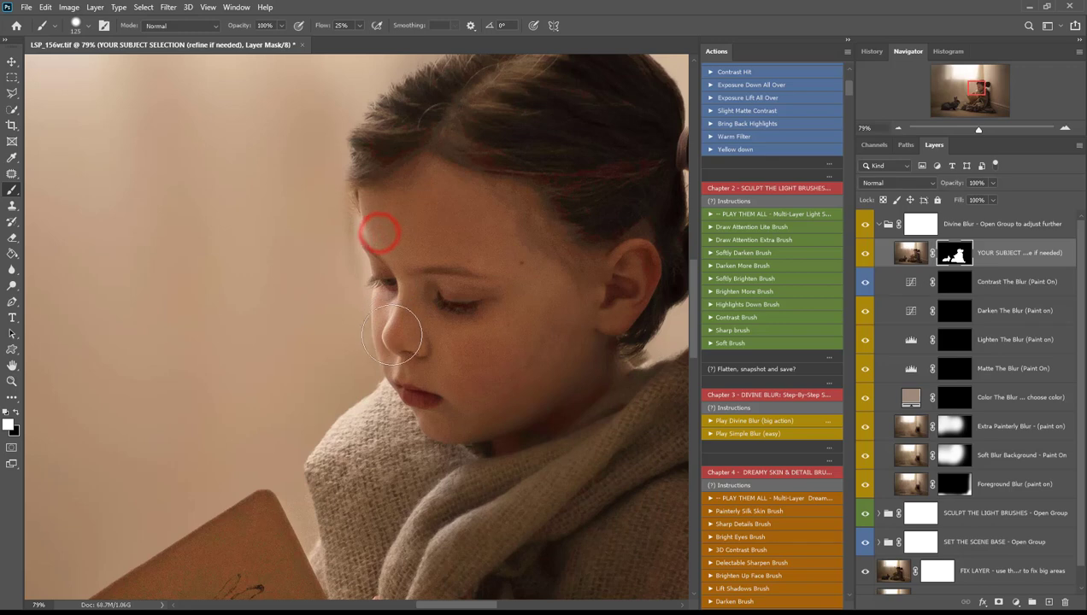
{"action": "left_click", "coordinate": [340, 323]}
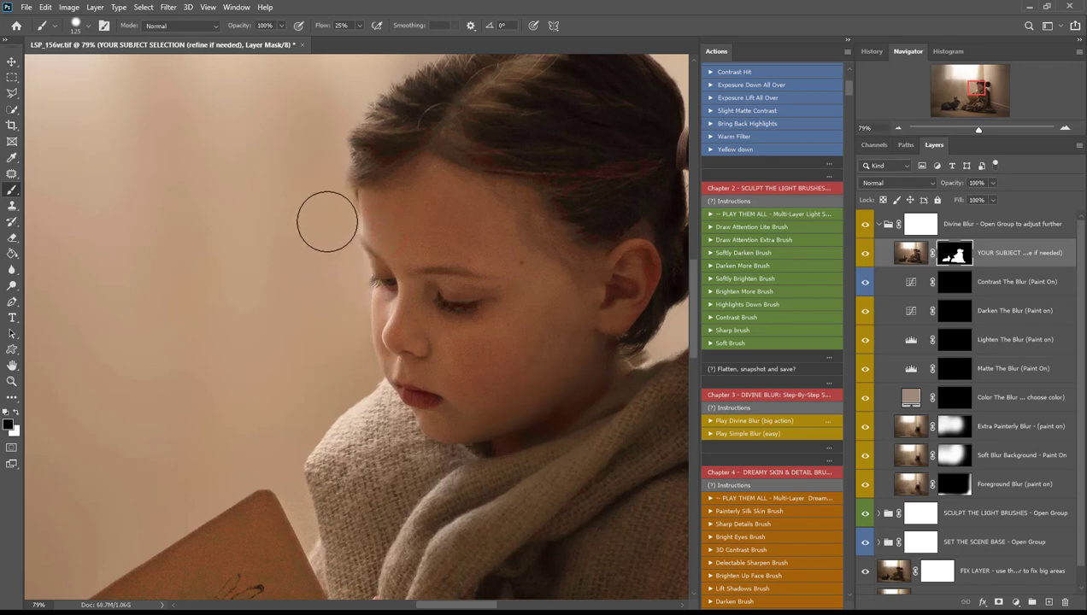
Step: Paint white on the subject mask along the top of the girl's hair to restore its sharp edge, and check the ponytail
{"action": "scroll", "coordinate": [329, 221], "scroll_direction": "up", "scroll_amount": 2}
{"action": "scroll", "coordinate": [333, 227], "scroll_direction": "up", "scroll_amount": 1}
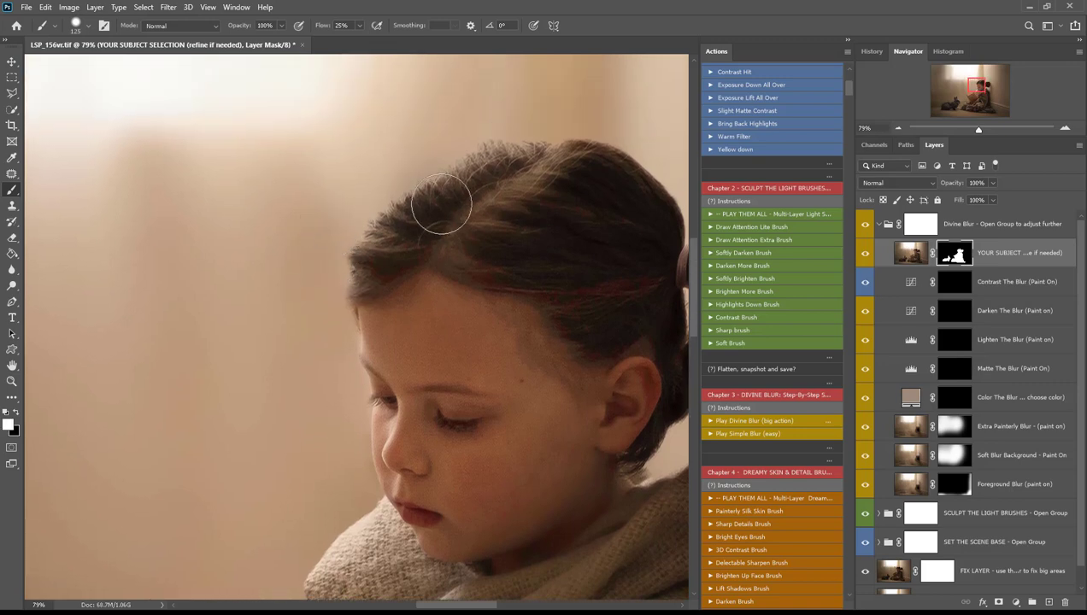
{"action": "mouse_move", "coordinate": [473, 191]}
{"action": "left_mouse_down"}
{"action": "mouse_move", "coordinate": [394, 247]}
{"action": "mouse_move", "coordinate": [476, 162]}
{"action": "mouse_move", "coordinate": [410, 208]}
{"action": "mouse_move", "coordinate": [392, 240]}
{"action": "mouse_move", "coordinate": [387, 223]}
{"action": "mouse_move", "coordinate": [377, 267]}
{"action": "mouse_move", "coordinate": [385, 218]}
{"action": "mouse_move", "coordinate": [371, 272]}
{"action": "mouse_move", "coordinate": [461, 169]}
{"action": "mouse_move", "coordinate": [410, 226]}
{"action": "mouse_move", "coordinate": [542, 163]}
{"action": "left_mouse_up"}
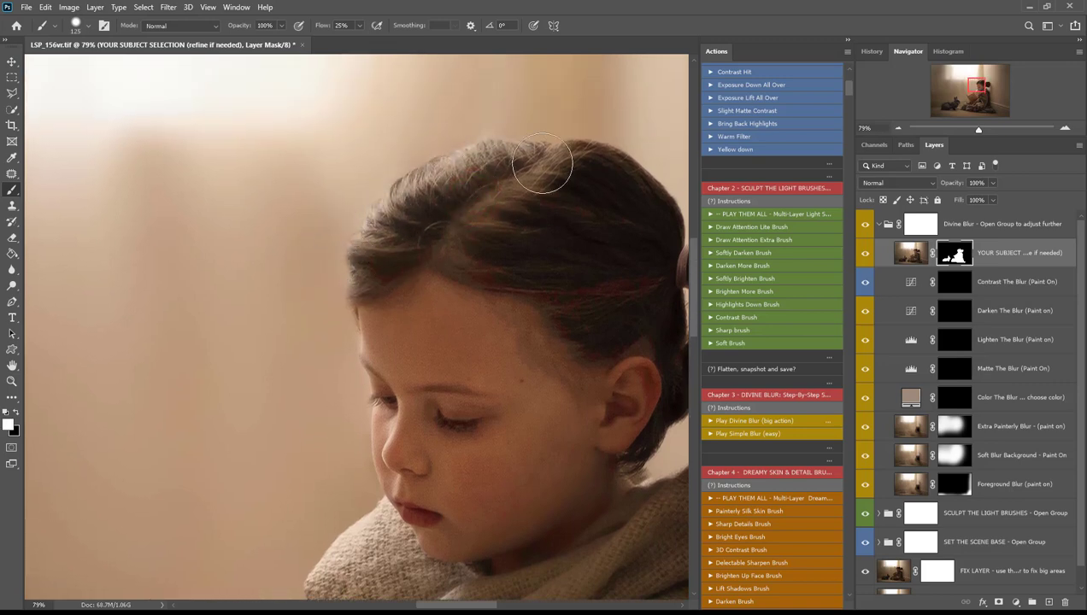
{"action": "key", "text": "space"}
{"action": "left_click_drag", "start_coordinate": [557, 301], "coordinate": [293, 295]}
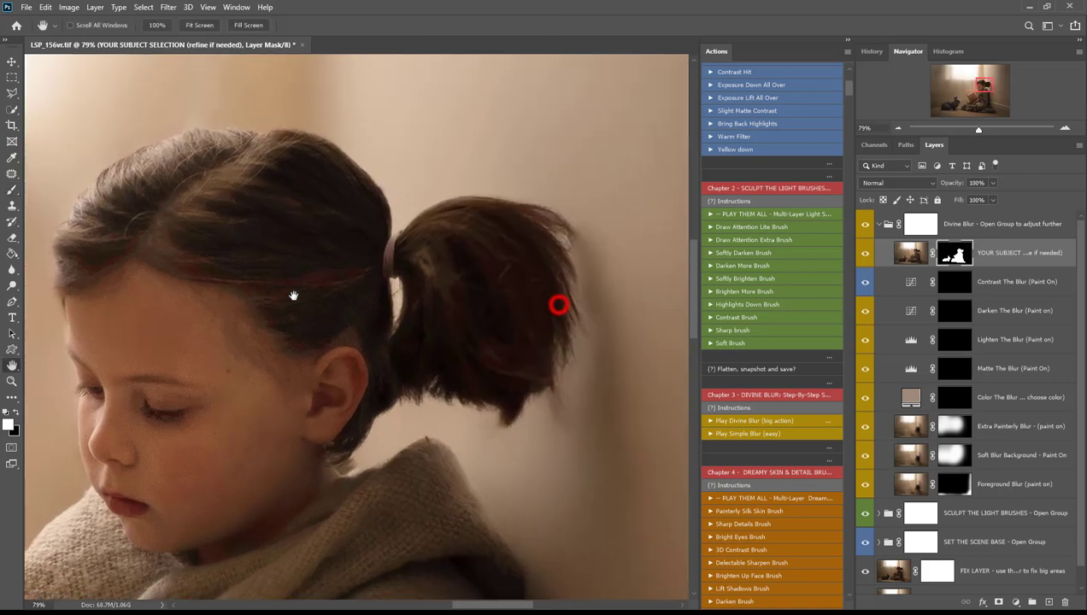
{"action": "left_click", "coordinate": [488, 261]}
Step: Refine the subject mask along the book's upper edge and spine, using white on the book and black on the wall beside it
{"action": "key", "text": "space"}
{"action": "left_click_drag", "start_coordinate": [275, 366], "coordinate": [486, 194]}
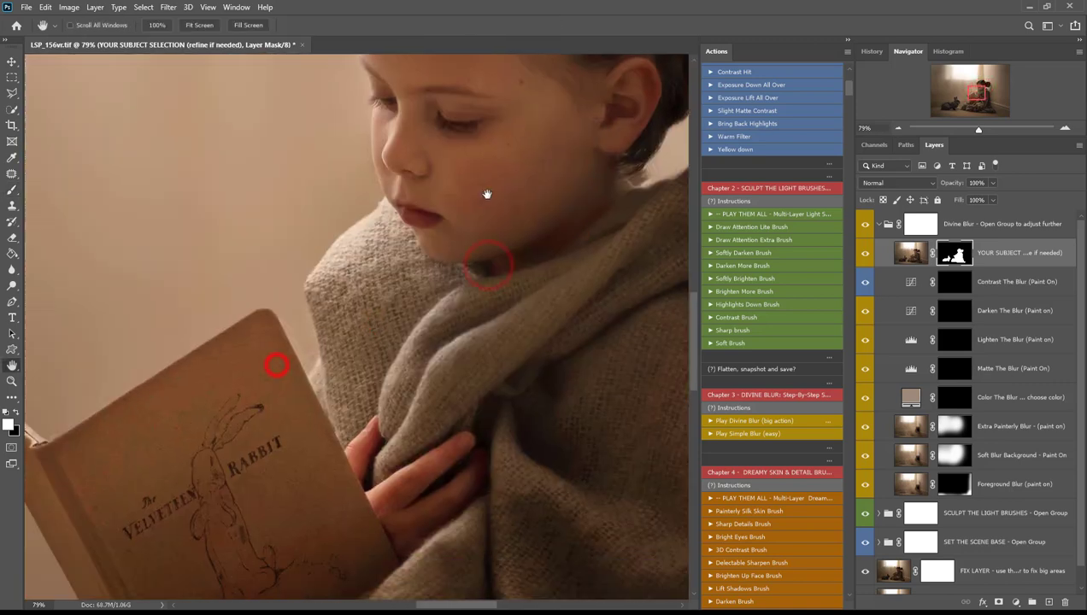
{"action": "left_click_drag", "start_coordinate": [298, 346], "coordinate": [415, 317]}
{"action": "left_click", "coordinate": [382, 320]}
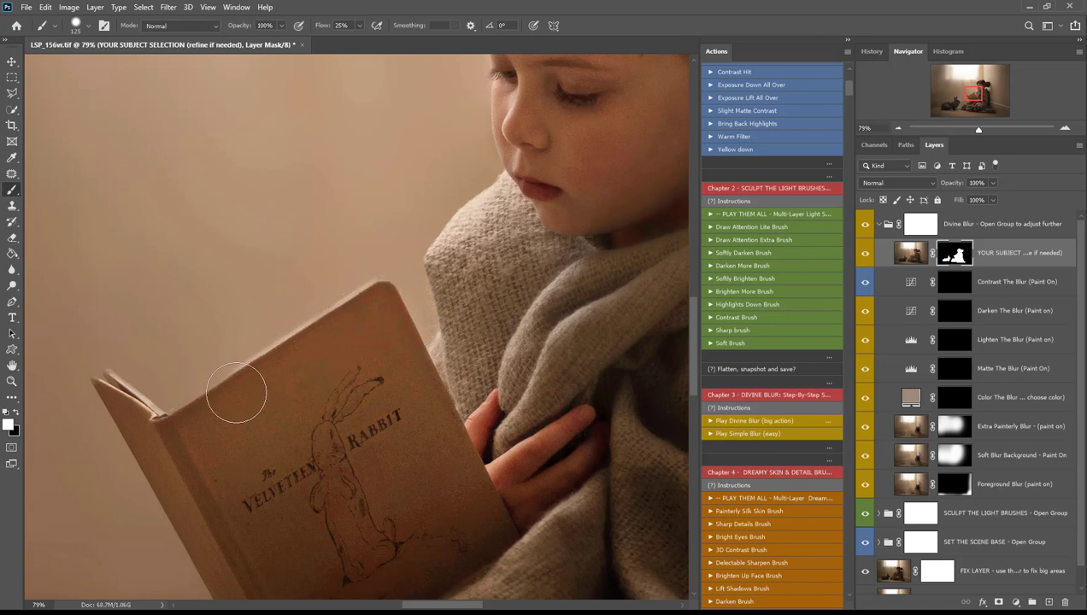
{"action": "key", "text": "x"}
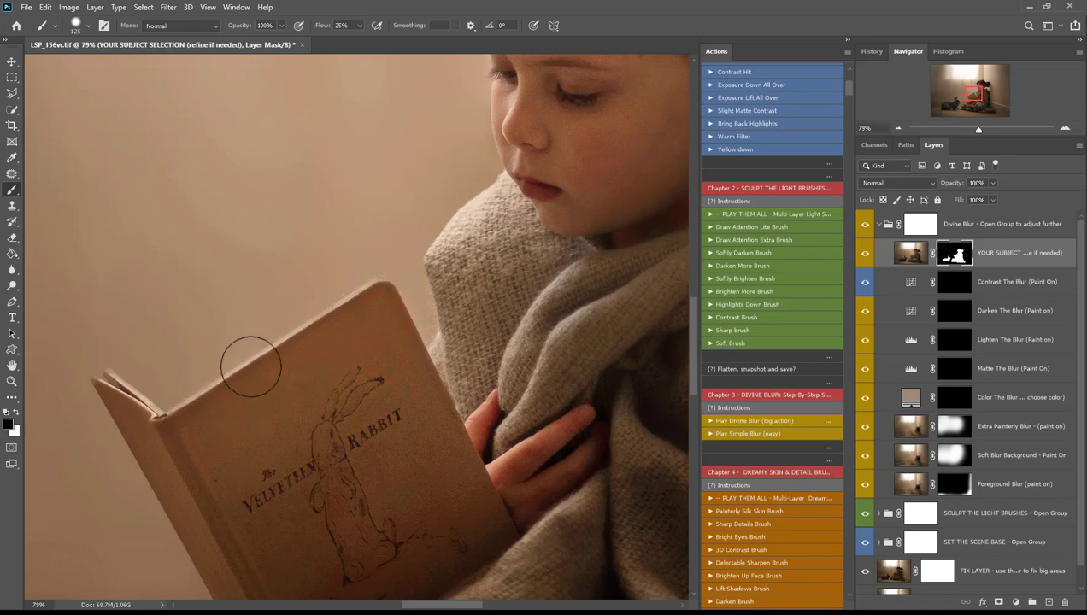
{"action": "left_click", "coordinate": [223, 333]}
{"action": "left_click", "coordinate": [219, 340]}
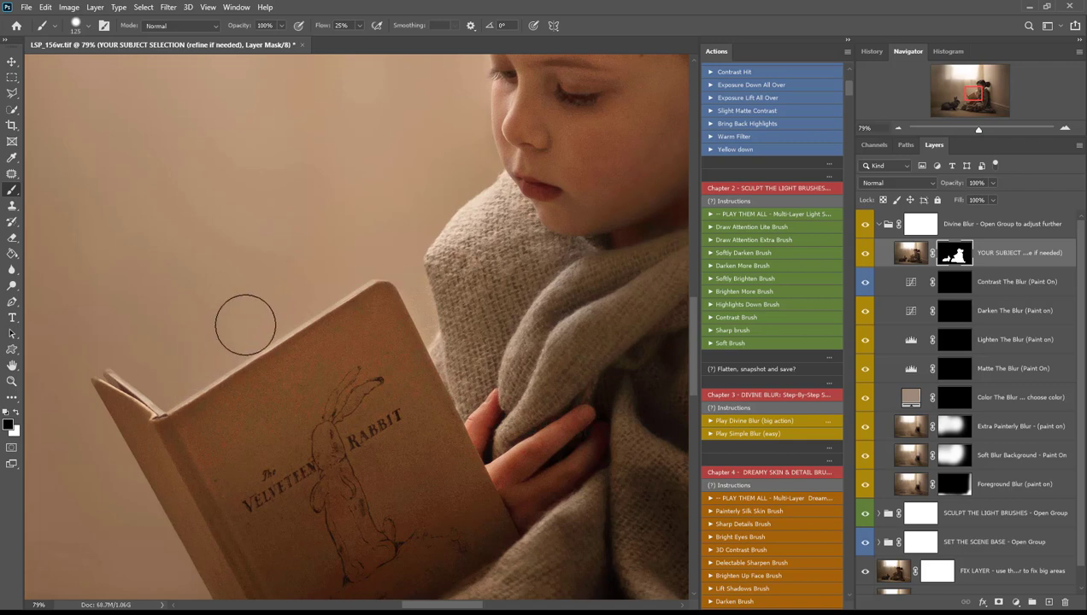
{"action": "left_click", "coordinate": [256, 386]}
{"action": "left_click", "coordinate": [231, 393]}
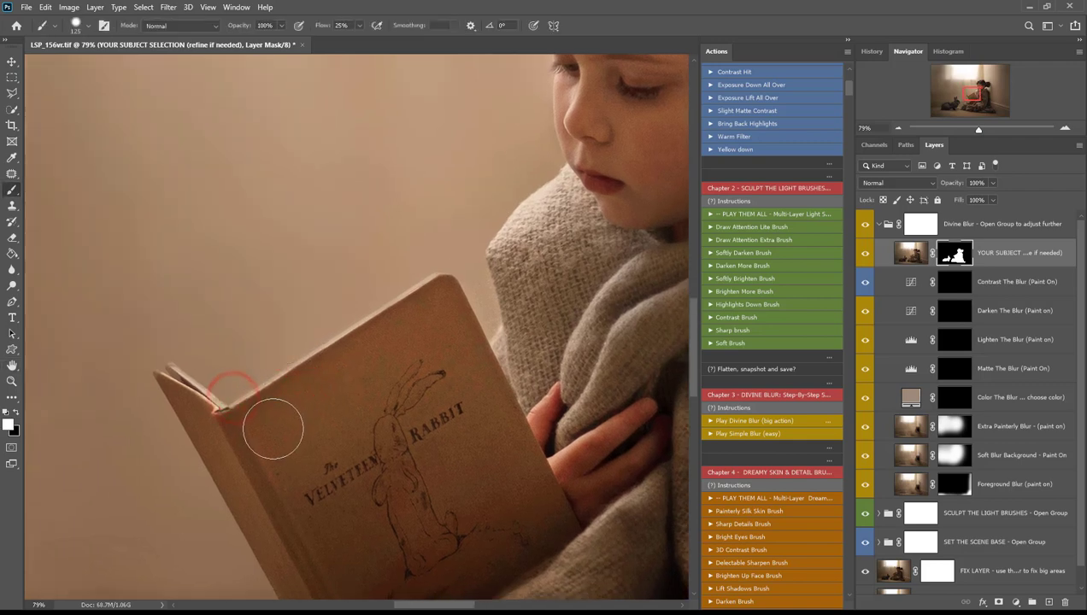
{"action": "key", "text": "z"}
{"action": "left_click", "coordinate": [271, 431], "text": "alt"}
{"action": "left_click", "coordinate": [271, 431], "text": "alt"}
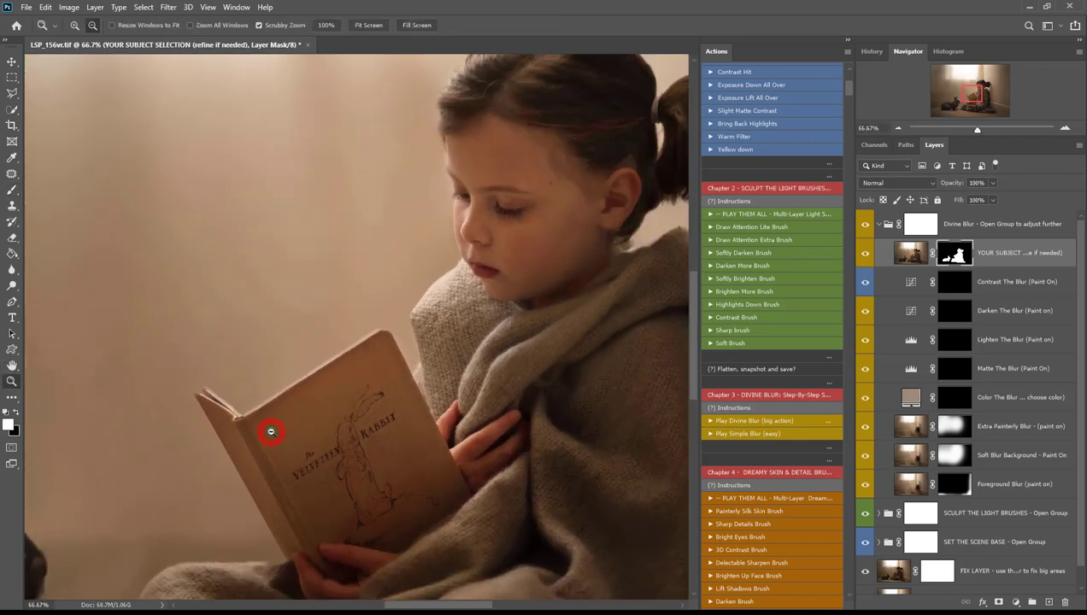
Step: Load the subject layer's mask as a selection and open the layer's image in Refine Edge, framed on the rabbit
{"action": "left_click", "coordinate": [260, 389], "text": "alt"}
{"action": "mouse_move", "coordinate": [171, 477]}
{"action": "left_mouse_down"}
{"action": "mouse_move", "coordinate": [312, 388]}
{"action": "mouse_move", "coordinate": [341, 393]}
{"action": "left_mouse_up"}
{"action": "key", "text": "b"}
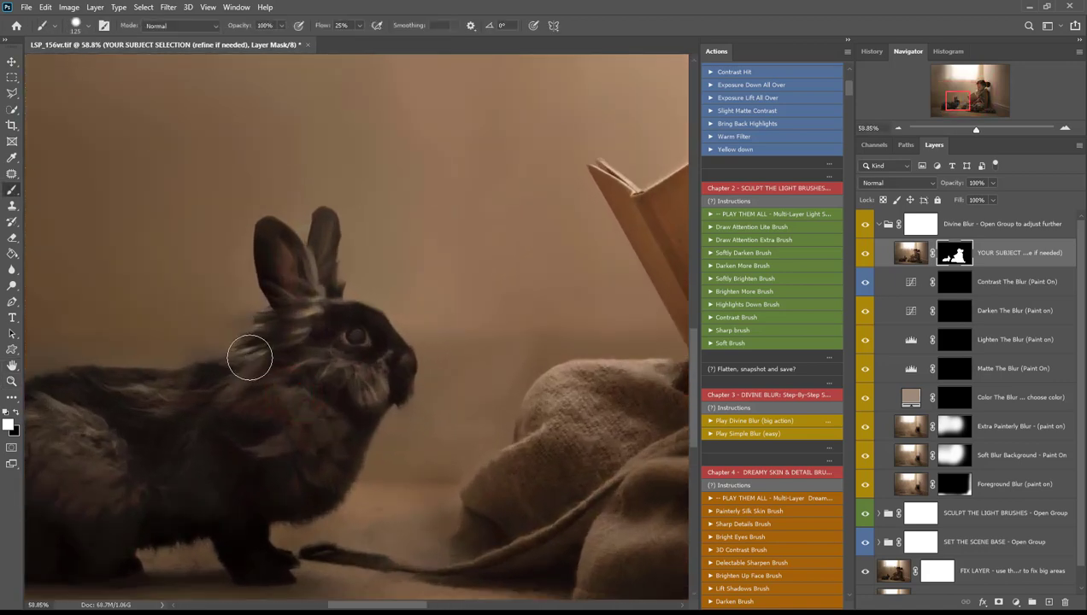
{"action": "key", "text": "space"}
{"action": "left_click_drag", "start_coordinate": [308, 376], "coordinate": [379, 389]}
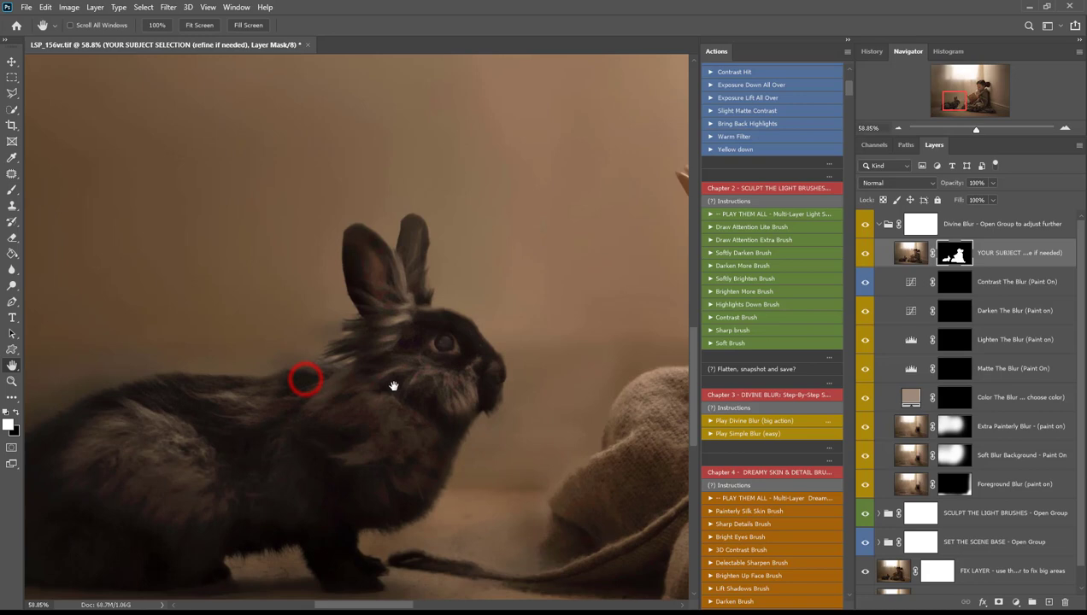
{"action": "left_click", "coordinate": [322, 419], "text": "alt"}
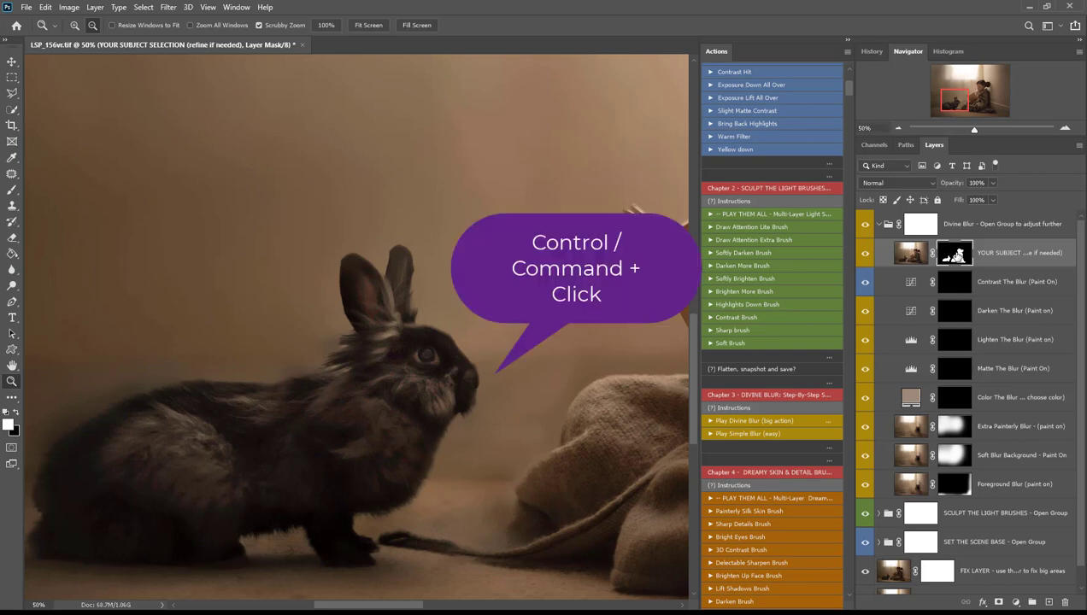
{"action": "left_click", "coordinate": [957, 254], "text": "ctrl"}
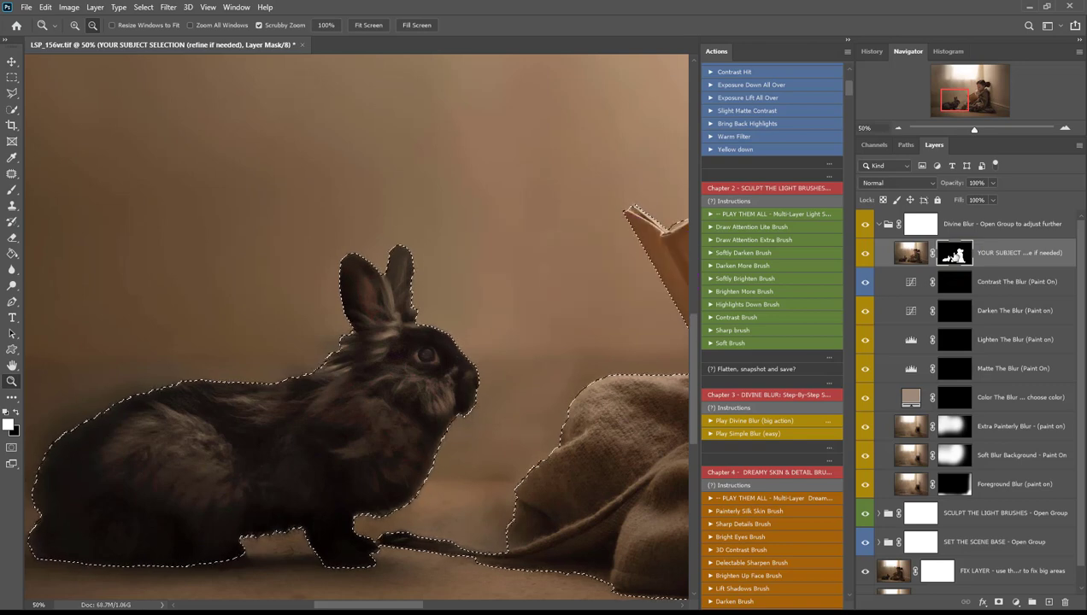
{"action": "left_click", "coordinate": [911, 255]}
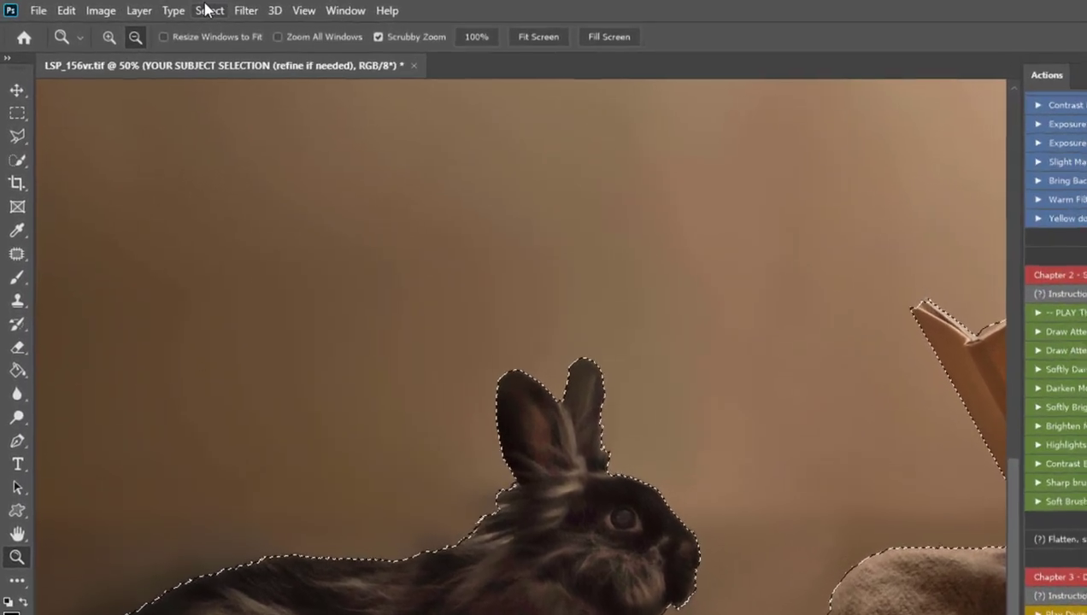
{"action": "left_click", "coordinate": [214, 11]}
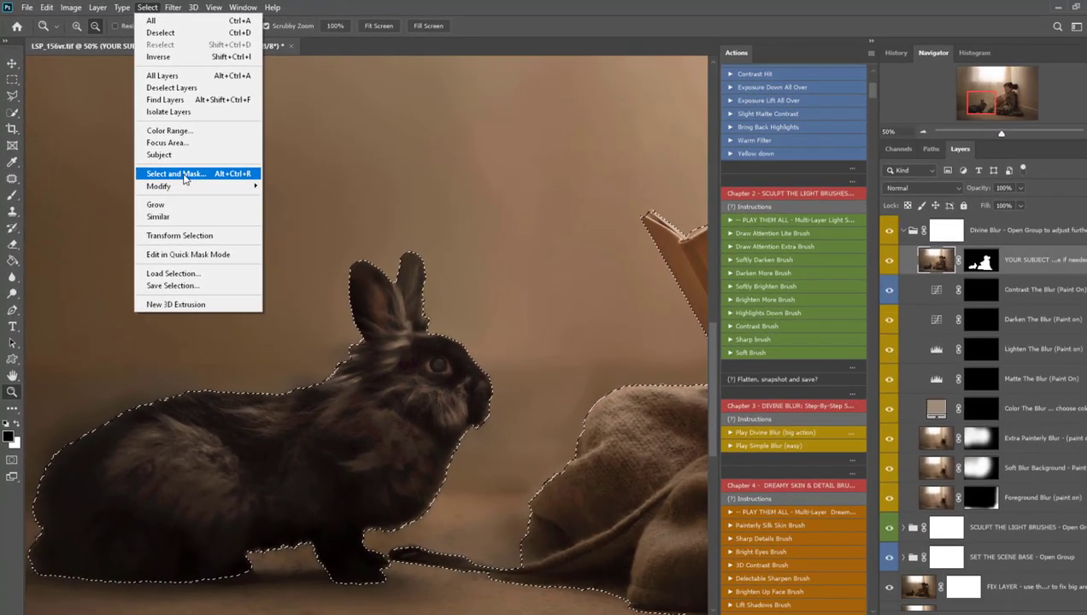
{"action": "left_click", "coordinate": [276, 254], "text": "shift"}
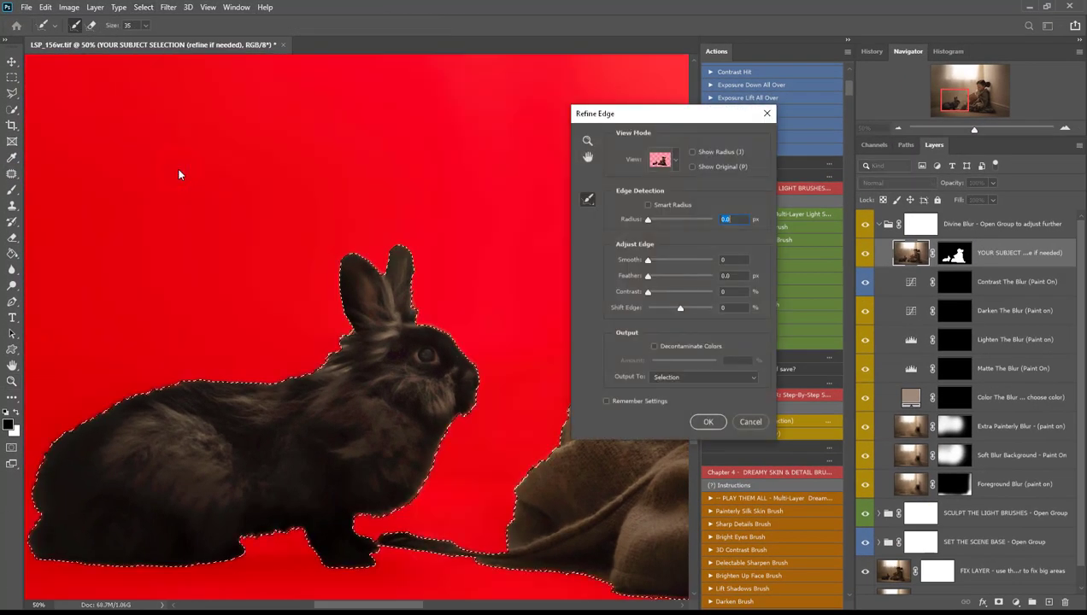
{"action": "left_click_drag", "start_coordinate": [605, 117], "coordinate": [609, 111]}
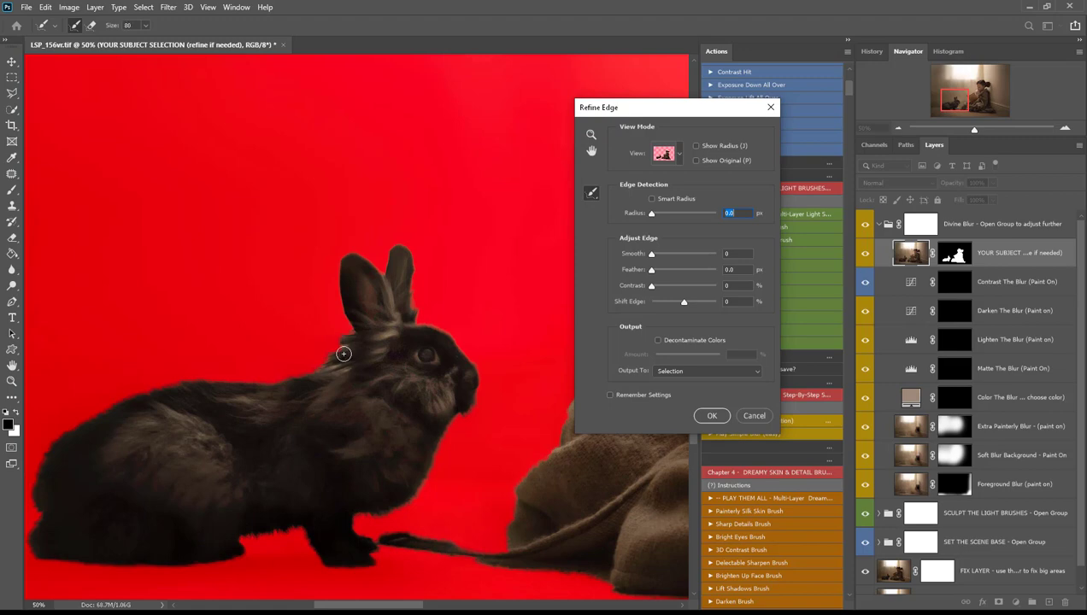
Step: Brush the edge refinement along the fur of the rabbit's neck, back and rump to recover the fine hairs
{"action": "mouse_move", "coordinate": [342, 336]}
{"action": "left_mouse_down"}
{"action": "mouse_move", "coordinate": [304, 361]}
{"action": "mouse_move", "coordinate": [338, 338]}
{"action": "mouse_move", "coordinate": [290, 367]}
{"action": "mouse_move", "coordinate": [339, 324]}
{"action": "mouse_move", "coordinate": [298, 364]}
{"action": "mouse_move", "coordinate": [217, 373]}
{"action": "mouse_move", "coordinate": [269, 377]}
{"action": "left_mouse_up"}
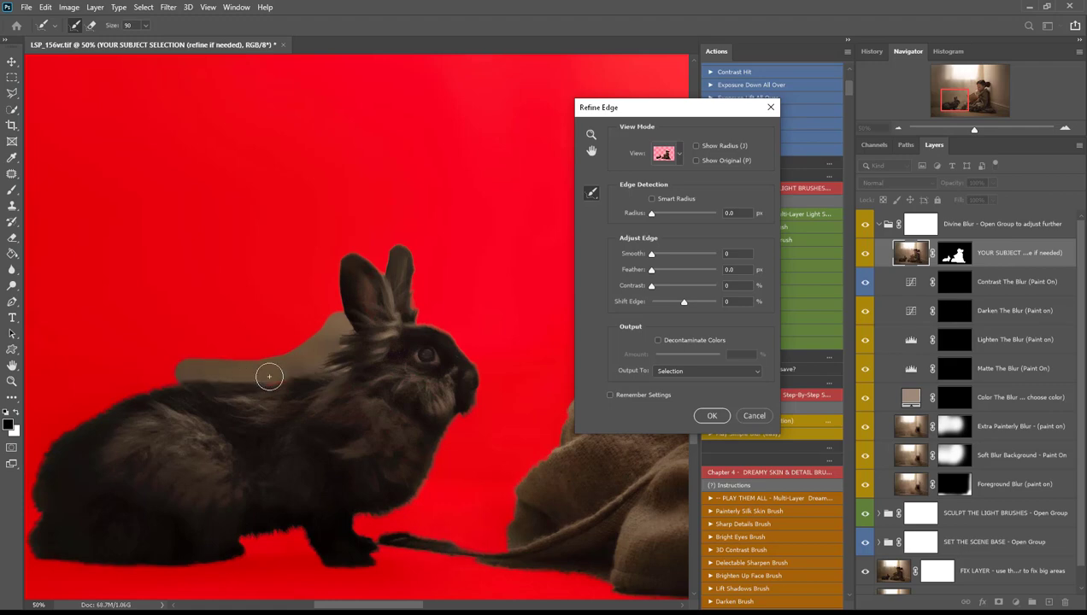
{"action": "mouse_move", "coordinate": [175, 379]}
{"action": "left_mouse_down"}
{"action": "mouse_move", "coordinate": [75, 415]}
{"action": "mouse_move", "coordinate": [70, 432]}
{"action": "left_mouse_up"}
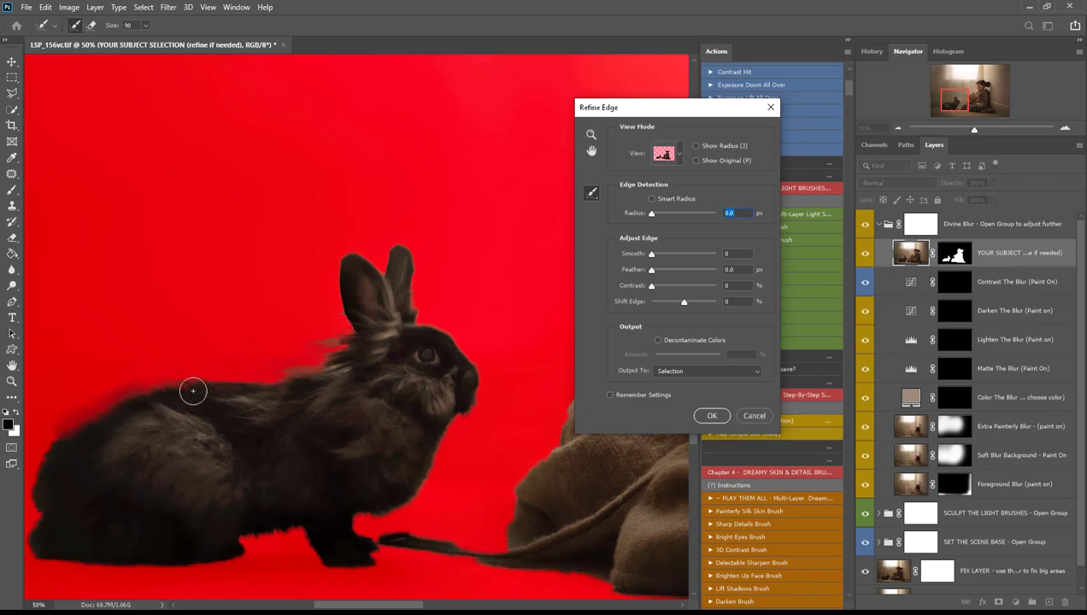
{"action": "mouse_move", "coordinate": [200, 387]}
{"action": "left_mouse_down"}
{"action": "mouse_move", "coordinate": [64, 413]}
{"action": "mouse_move", "coordinate": [49, 466]}
{"action": "mouse_move", "coordinate": [78, 414]}
{"action": "left_mouse_up"}
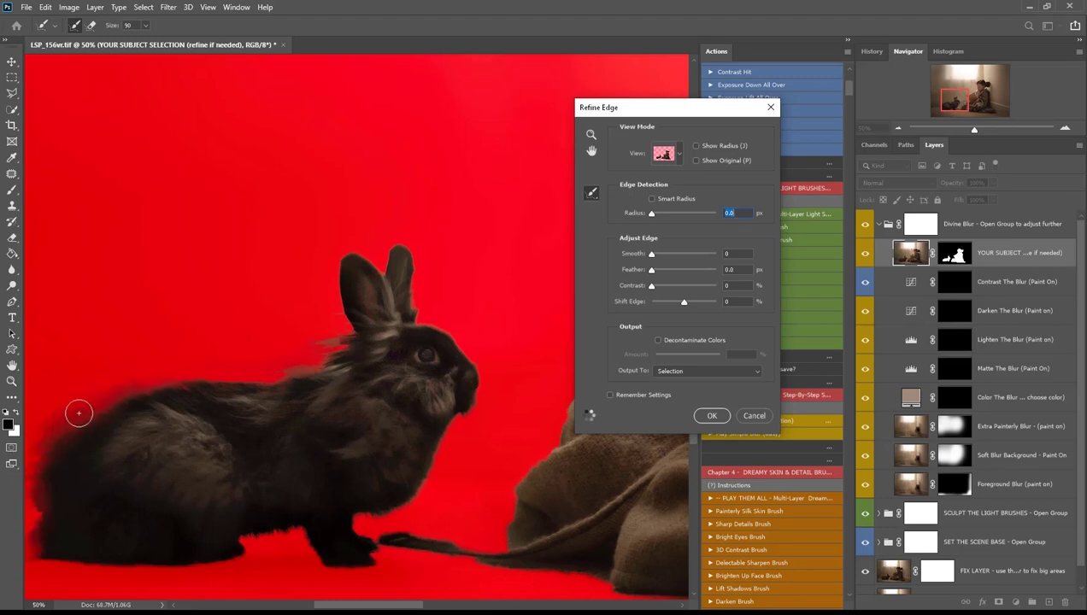
Step: Refine the rabbit's belly and chest fur edges, check the girl's outline, and accept the result as a selection
{"action": "mouse_move", "coordinate": [169, 381]}
{"action": "left_mouse_down"}
{"action": "mouse_move", "coordinate": [285, 374]}
{"action": "mouse_move", "coordinate": [338, 348]}
{"action": "mouse_move", "coordinate": [330, 328]}
{"action": "mouse_move", "coordinate": [422, 303]}
{"action": "mouse_move", "coordinate": [459, 336]}
{"action": "mouse_move", "coordinate": [488, 391]}
{"action": "mouse_move", "coordinate": [395, 507]}
{"action": "mouse_move", "coordinate": [410, 484]}
{"action": "left_mouse_up"}
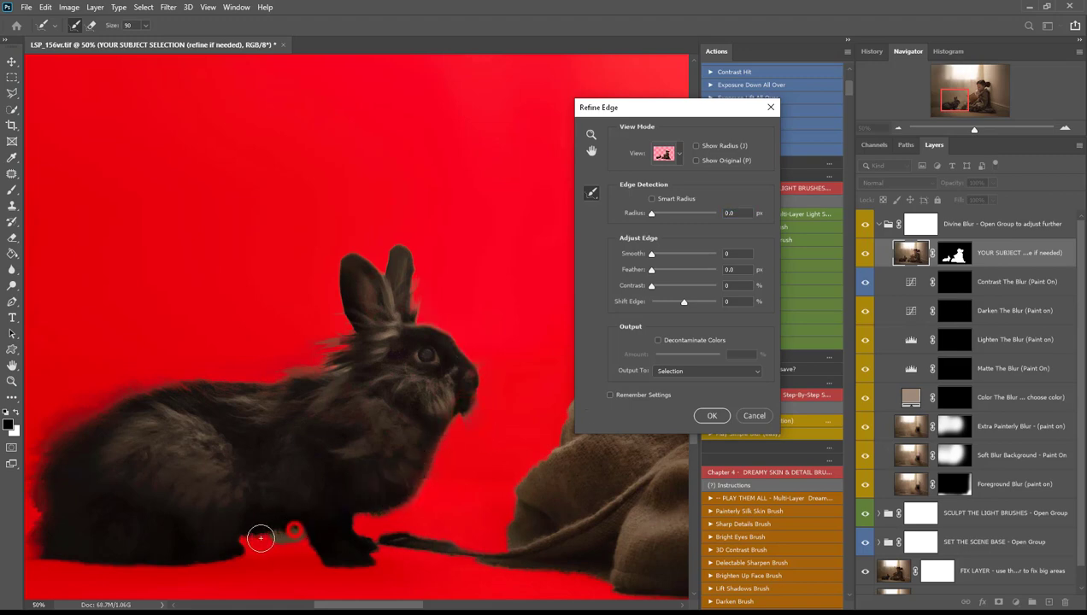
{"action": "left_click", "coordinate": [360, 522]}
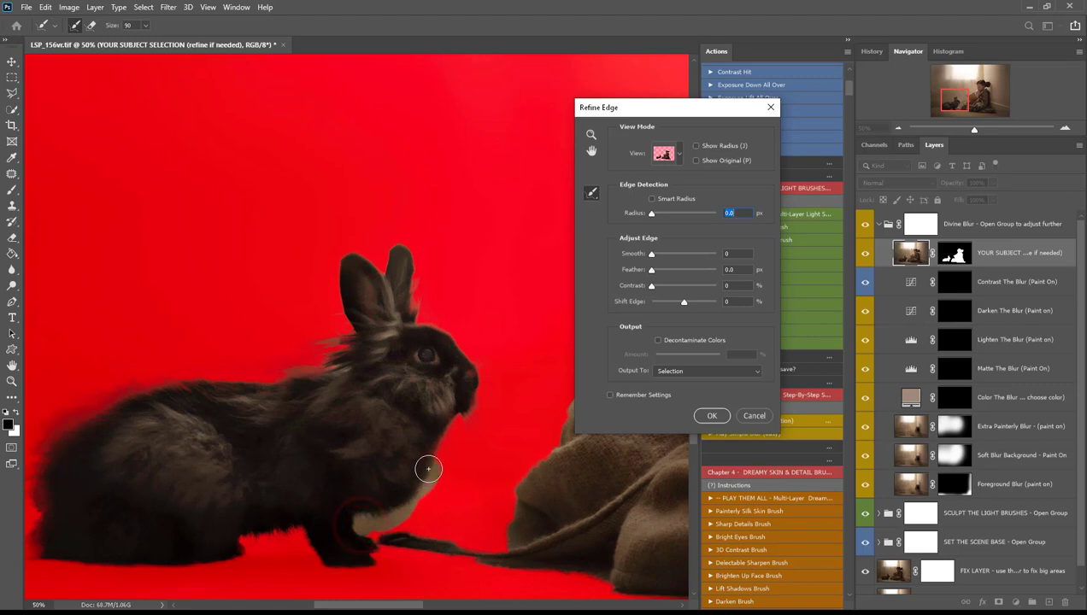
{"action": "left_click_drag", "start_coordinate": [376, 609], "coordinate": [474, 598]}
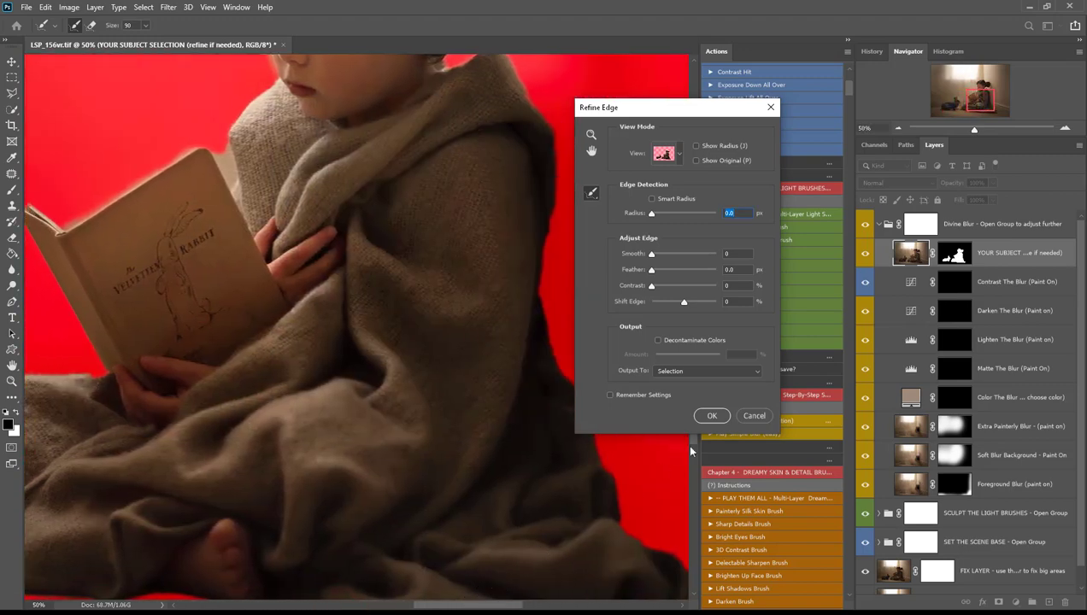
{"action": "left_click_drag", "start_coordinate": [695, 446], "coordinate": [693, 361]}
{"action": "mouse_move", "coordinate": [334, 149]}
{"action": "left_mouse_down"}
{"action": "mouse_move", "coordinate": [268, 195]}
{"action": "mouse_move", "coordinate": [293, 167]}
{"action": "mouse_move", "coordinate": [346, 155]}
{"action": "mouse_move", "coordinate": [291, 173]}
{"action": "mouse_move", "coordinate": [253, 207]}
{"action": "mouse_move", "coordinate": [248, 265]}
{"action": "left_mouse_up"}
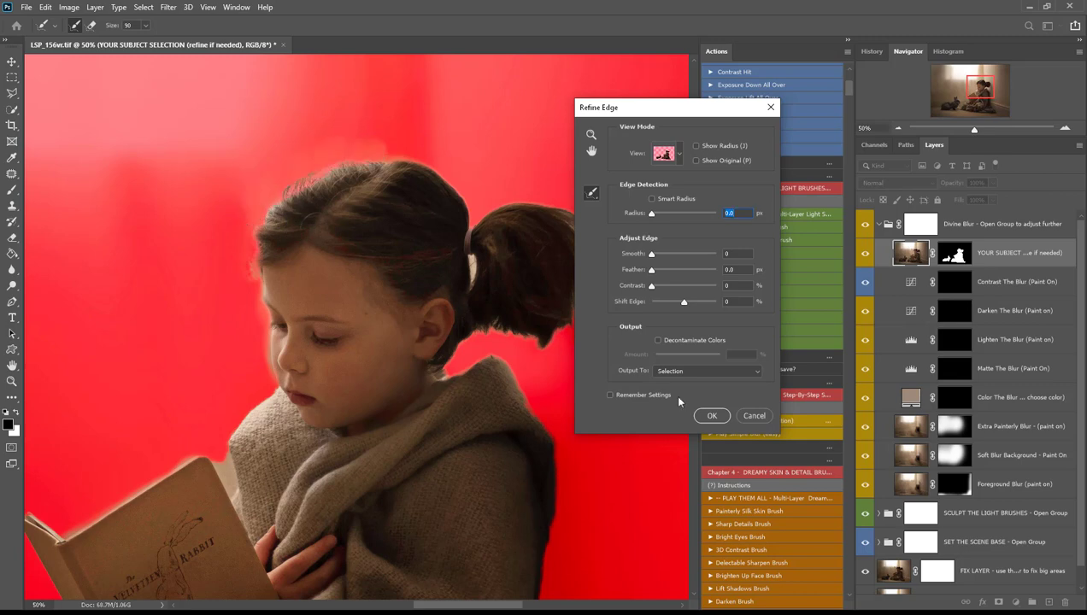
{"action": "left_click", "coordinate": [709, 414]}
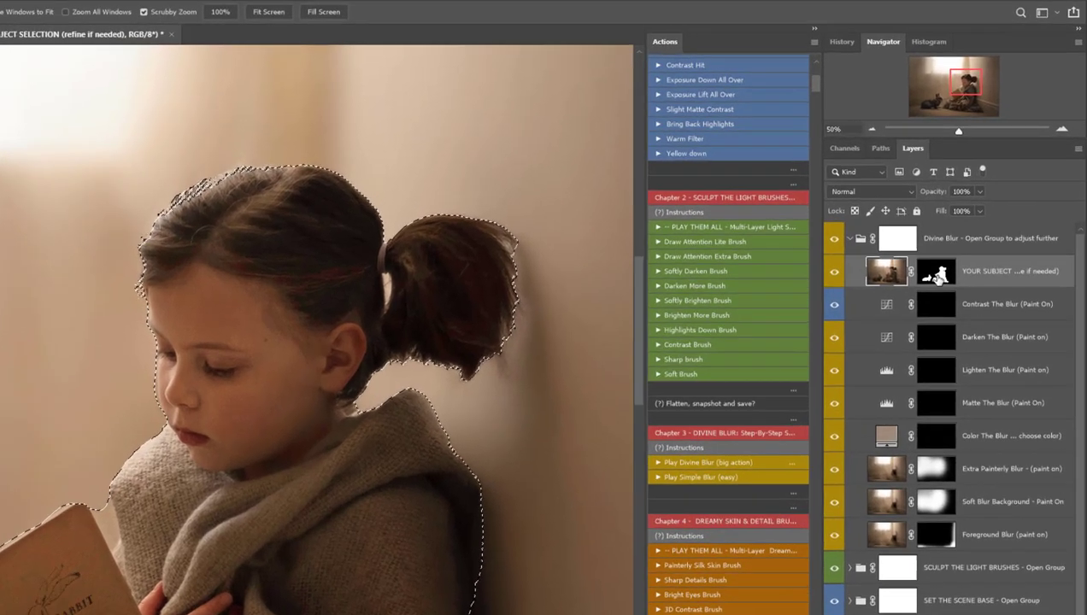
Step: Delete the subject layer's existing mask and add a new layer mask from the refined selection
{"action": "left_click", "coordinate": [954, 253]}
{"action": "right_click", "coordinate": [888, 323]}
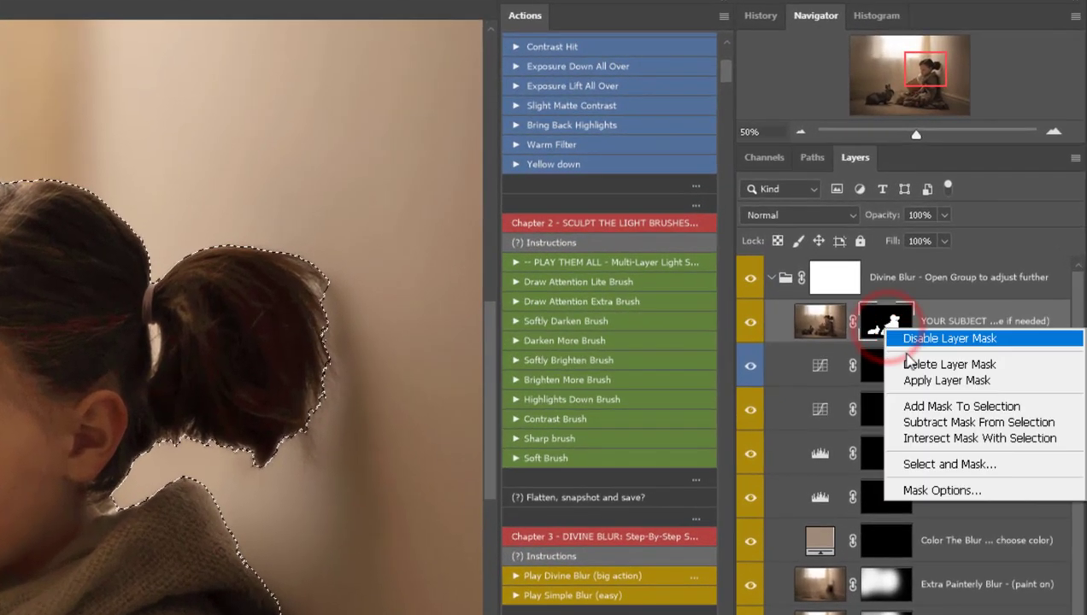
{"action": "left_click", "coordinate": [884, 362]}
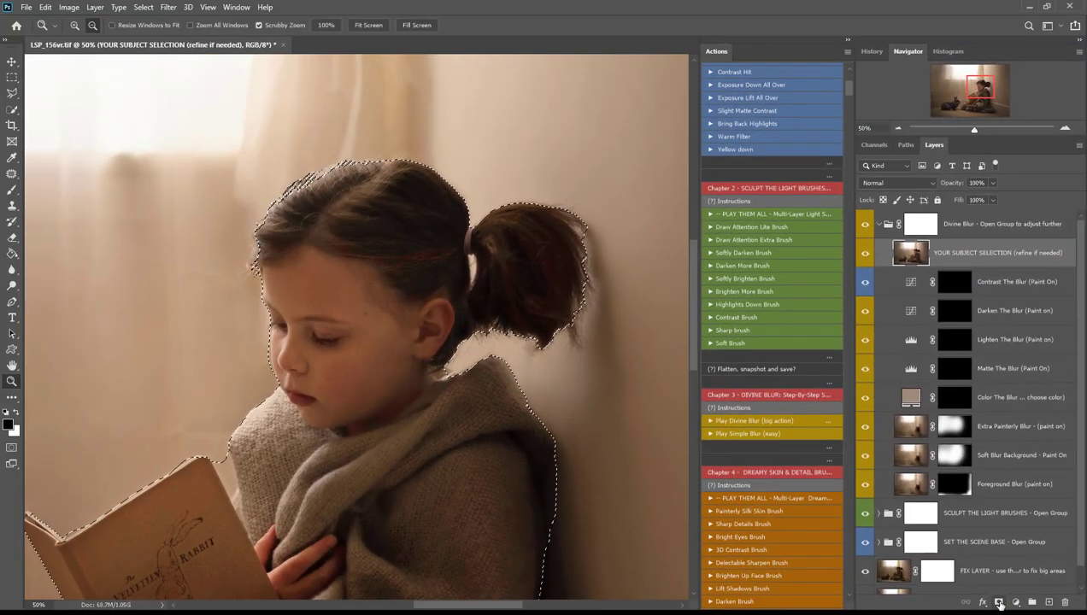
{"action": "left_click", "coordinate": [927, 592]}
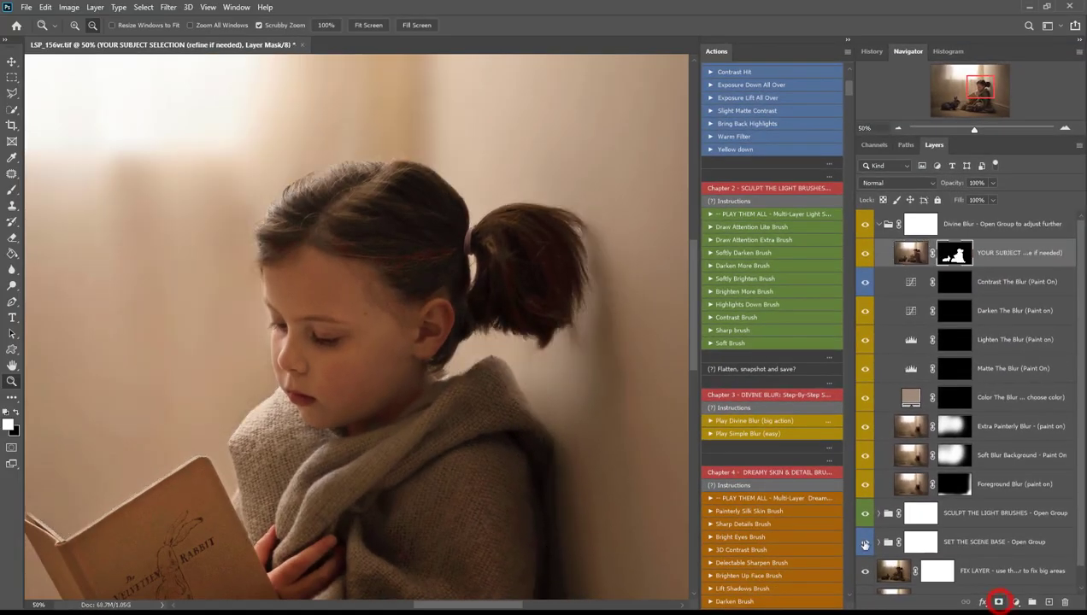
Step: View the whole portrait and compare it with and without the Divine Blur group
{"action": "left_click", "coordinate": [389, 331], "text": "alt"}
{"action": "left_click", "coordinate": [389, 331], "text": "alt"}
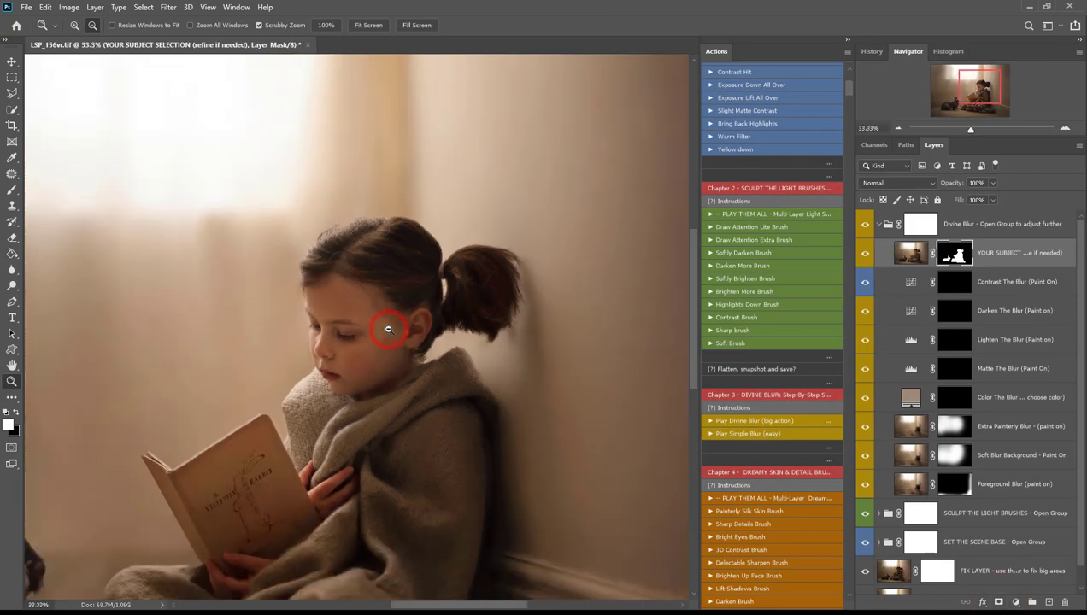
{"action": "left_click", "coordinate": [253, 432], "text": "alt"}
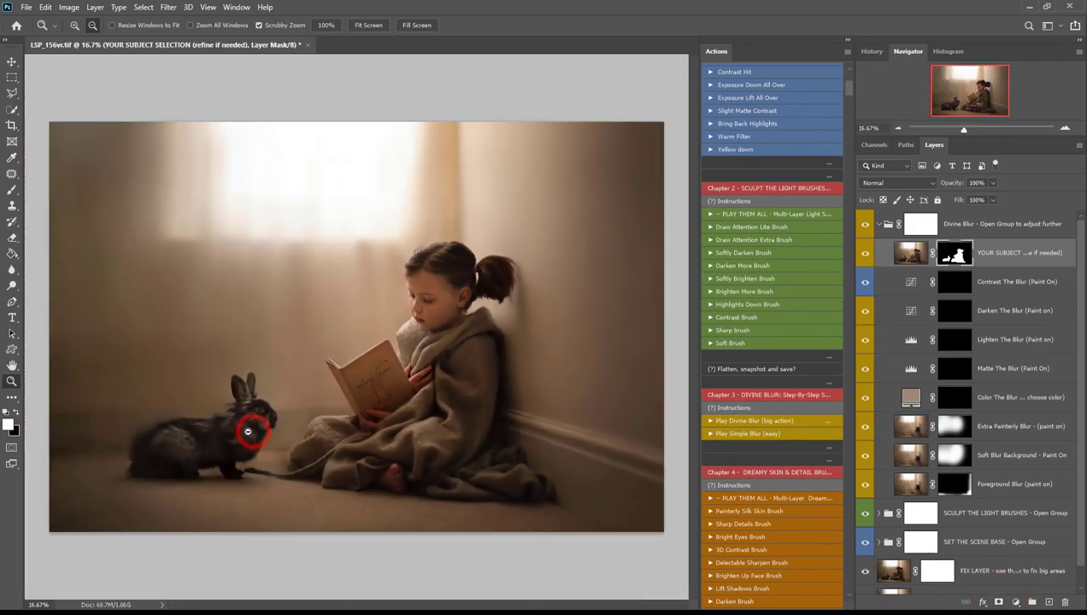
{"action": "left_click", "coordinate": [187, 441]}
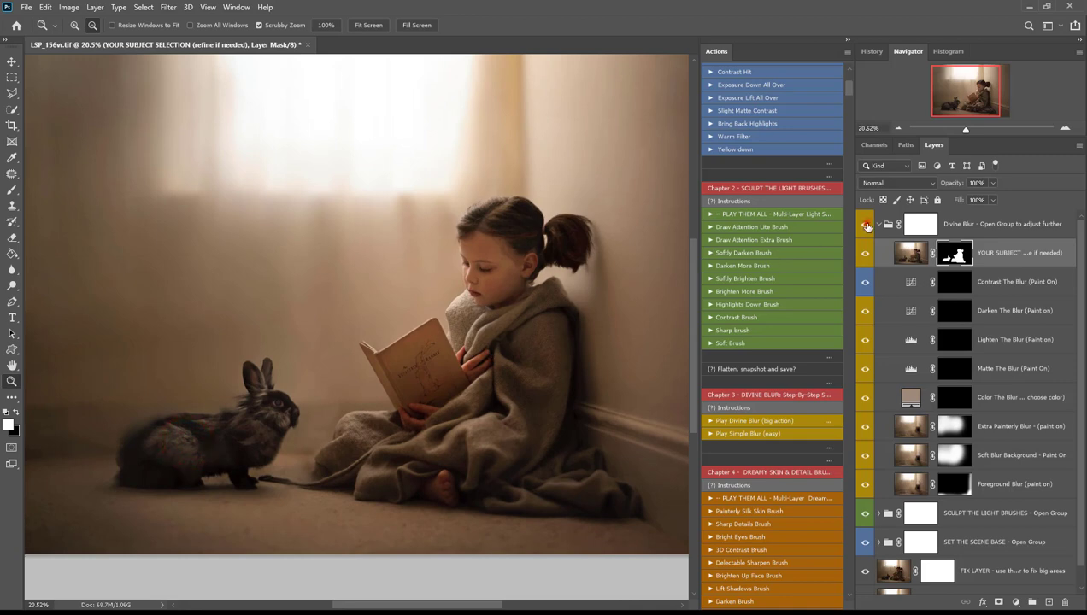
{"action": "left_click", "coordinate": [866, 225]}
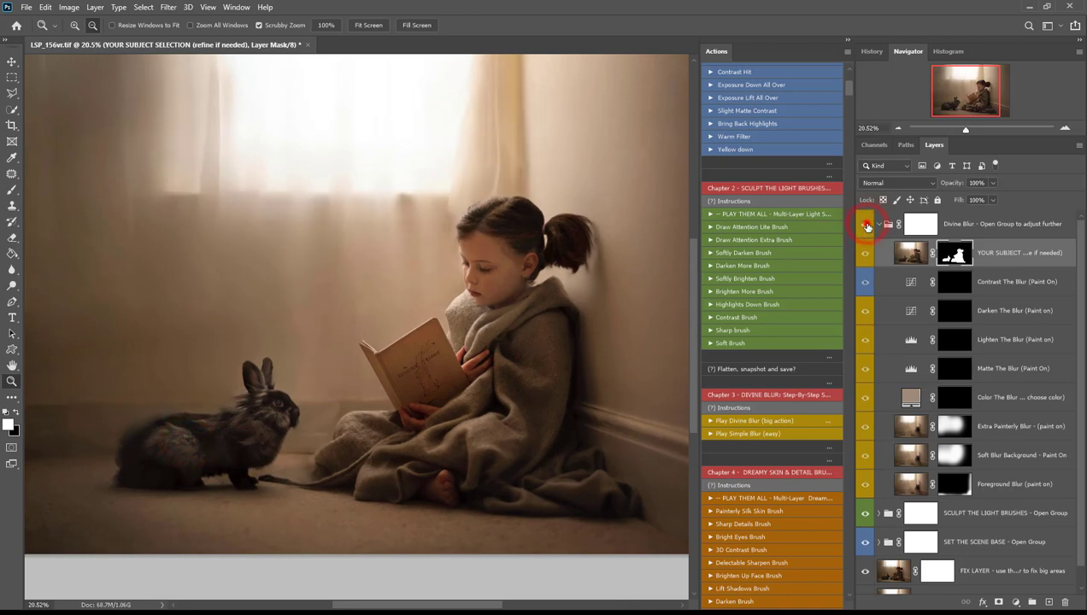
Step: Soften the 400 px brush and paint white on the subject mask over the rabbit's body
{"action": "key", "text": "b"}
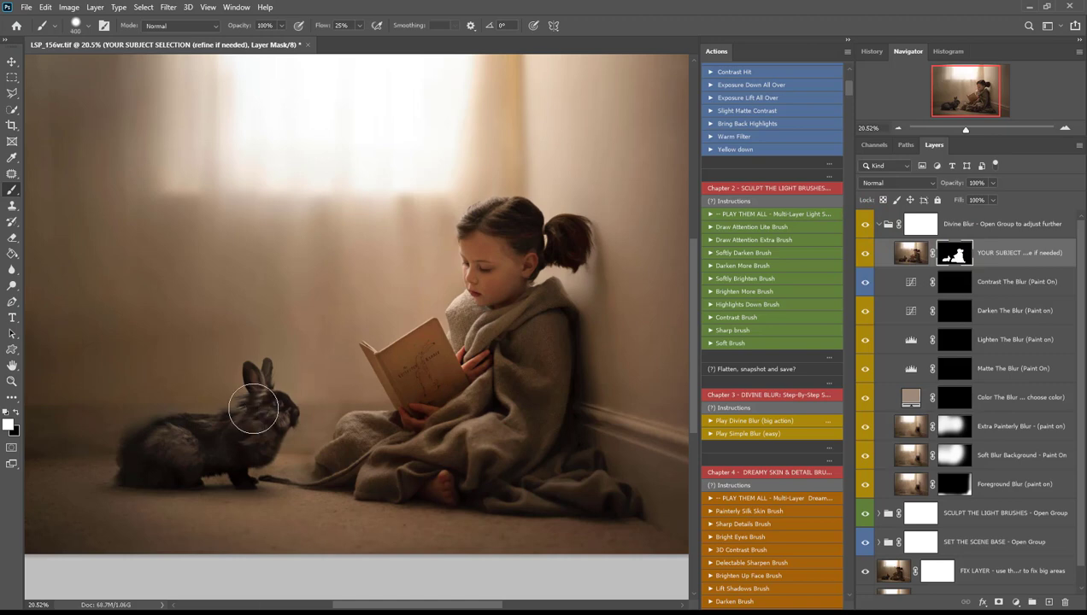
{"action": "right_click", "coordinate": [253, 410]}
{"action": "left_click", "coordinate": [256, 401]}
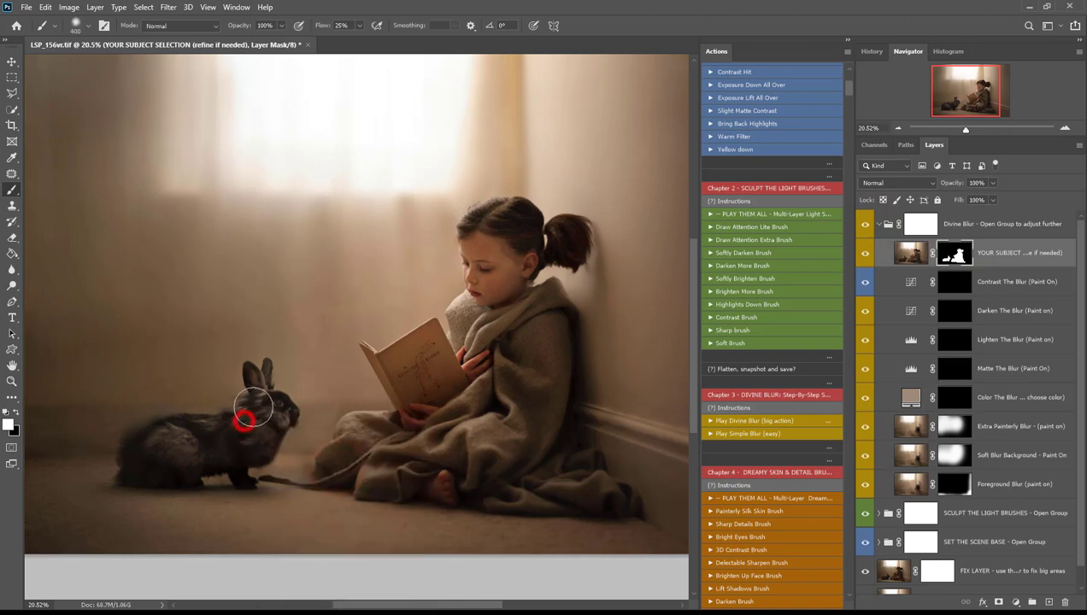
{"action": "mouse_move", "coordinate": [151, 429]}
{"action": "left_mouse_down"}
{"action": "mouse_move", "coordinate": [132, 467]}
{"action": "mouse_move", "coordinate": [222, 473]}
{"action": "left_mouse_up"}
{"action": "scroll", "coordinate": [228, 470], "scroll_direction": "up", "scroll_amount": 1}
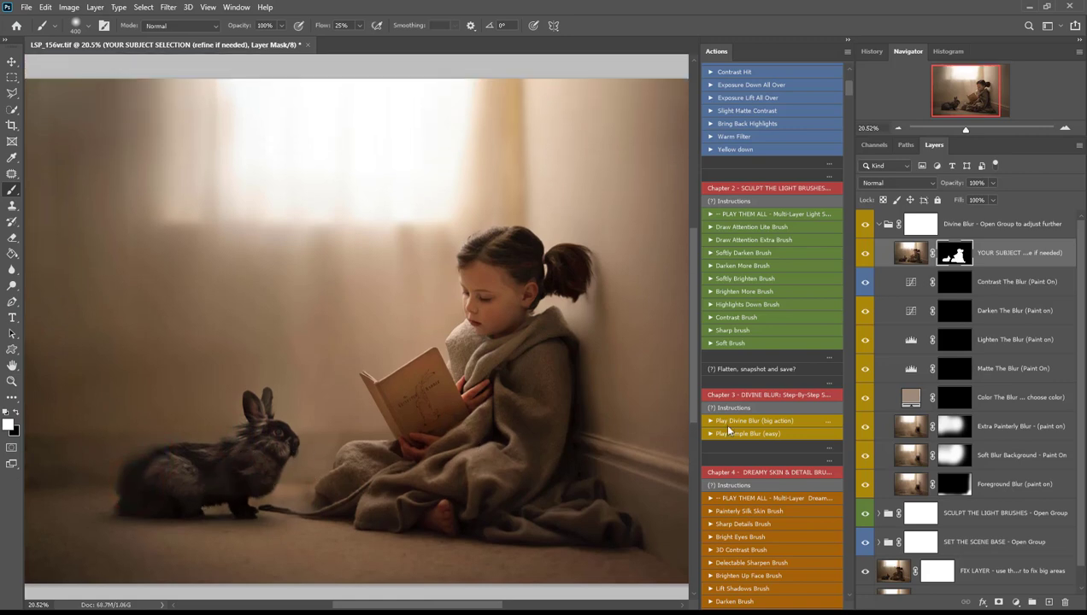
Step: Paint white on the Color The Blur mask over the bright window with a 2500 px brush at 25% flow
{"action": "left_click", "coordinate": [964, 403]}
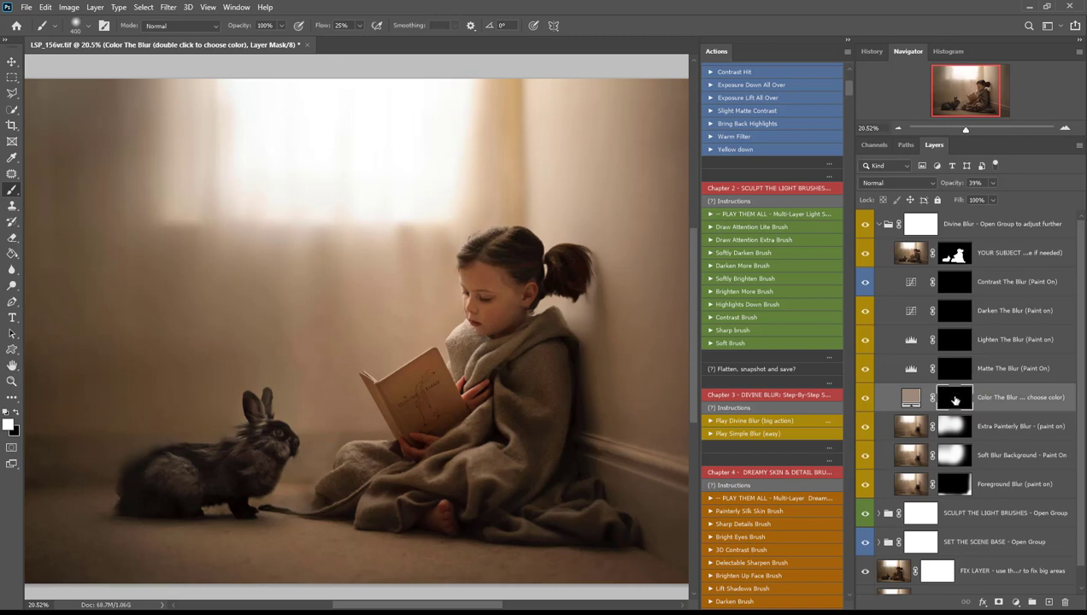
{"action": "key", "text": "z"}
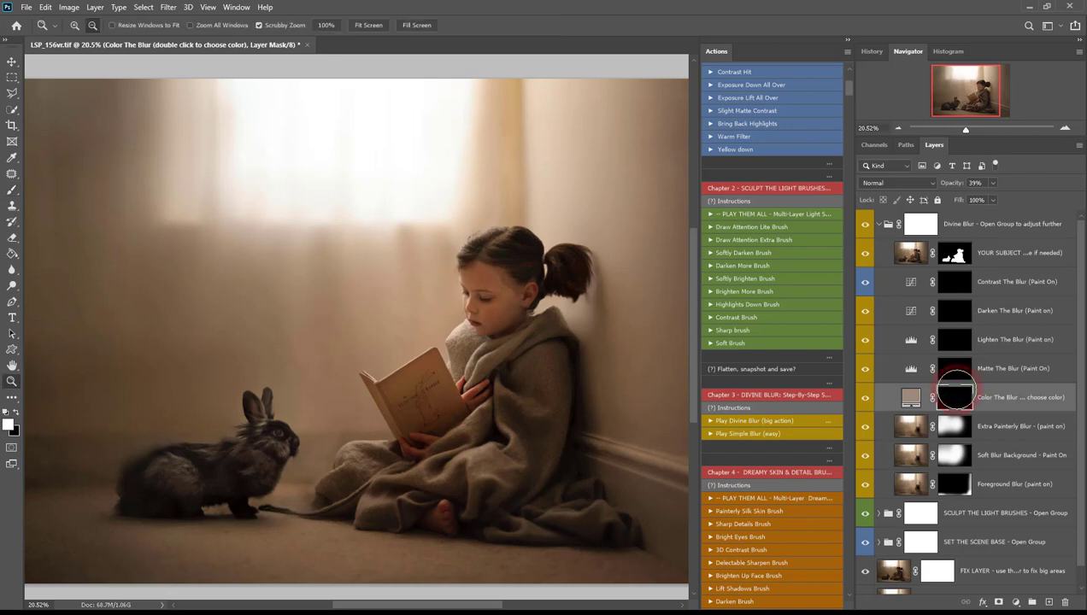
{"action": "left_click", "coordinate": [368, 25]}
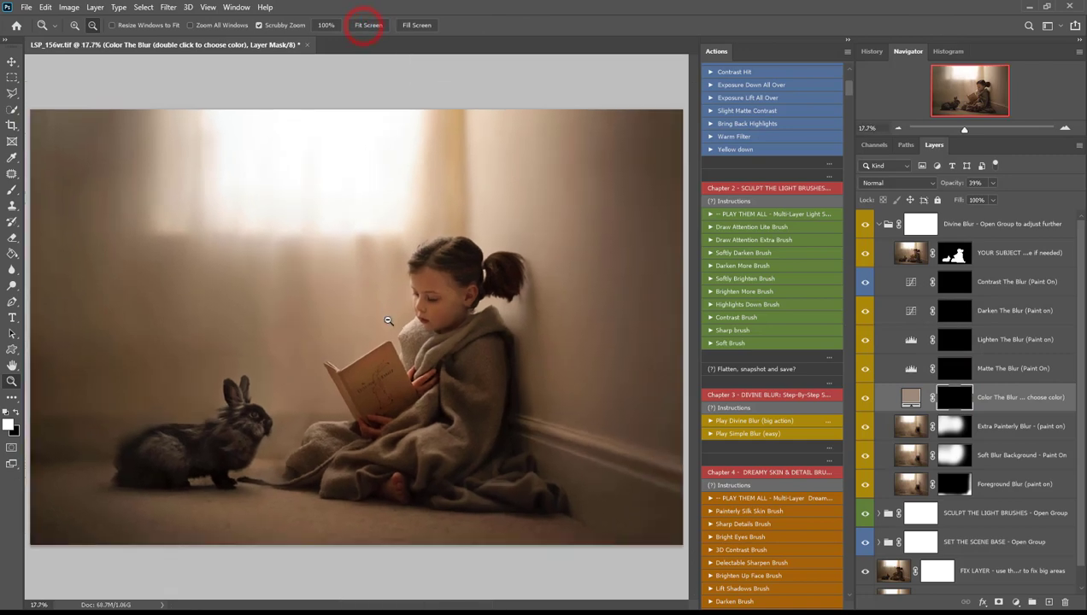
{"action": "key", "text": "b"}
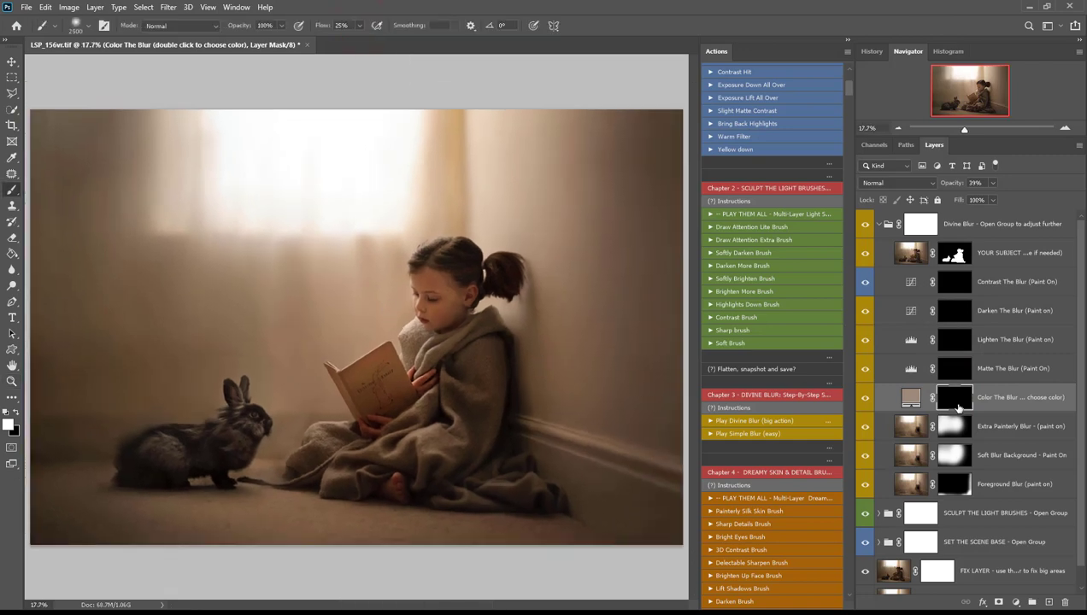
{"action": "mouse_move", "coordinate": [364, 182]}
{"action": "left_mouse_down"}
{"action": "mouse_move", "coordinate": [259, 184]}
{"action": "mouse_move", "coordinate": [354, 153]}
{"action": "mouse_move", "coordinate": [269, 147]}
{"action": "mouse_move", "coordinate": [301, 190]}
{"action": "mouse_move", "coordinate": [291, 145]}
{"action": "left_mouse_up"}
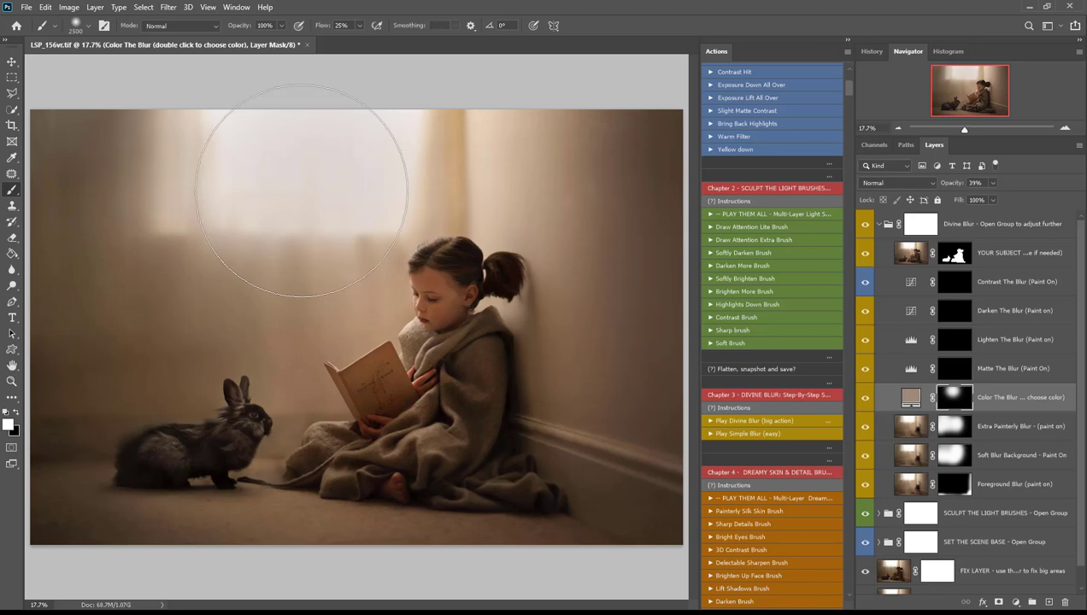
Step: Change the Color The Blur fill to a warm light orange
{"action": "double_click", "coordinate": [908, 400]}
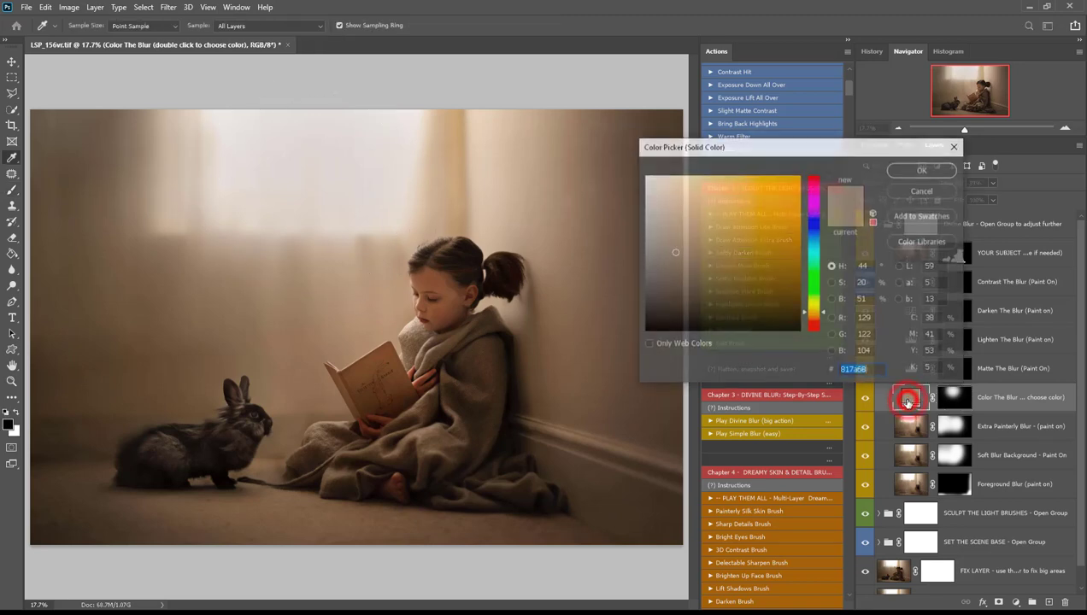
{"action": "mouse_move", "coordinate": [675, 257]}
{"action": "left_mouse_down"}
{"action": "mouse_move", "coordinate": [725, 243]}
{"action": "mouse_move", "coordinate": [730, 220]}
{"action": "mouse_move", "coordinate": [710, 214]}
{"action": "mouse_move", "coordinate": [727, 206]}
{"action": "left_mouse_up"}
{"action": "left_click", "coordinate": [916, 174]}
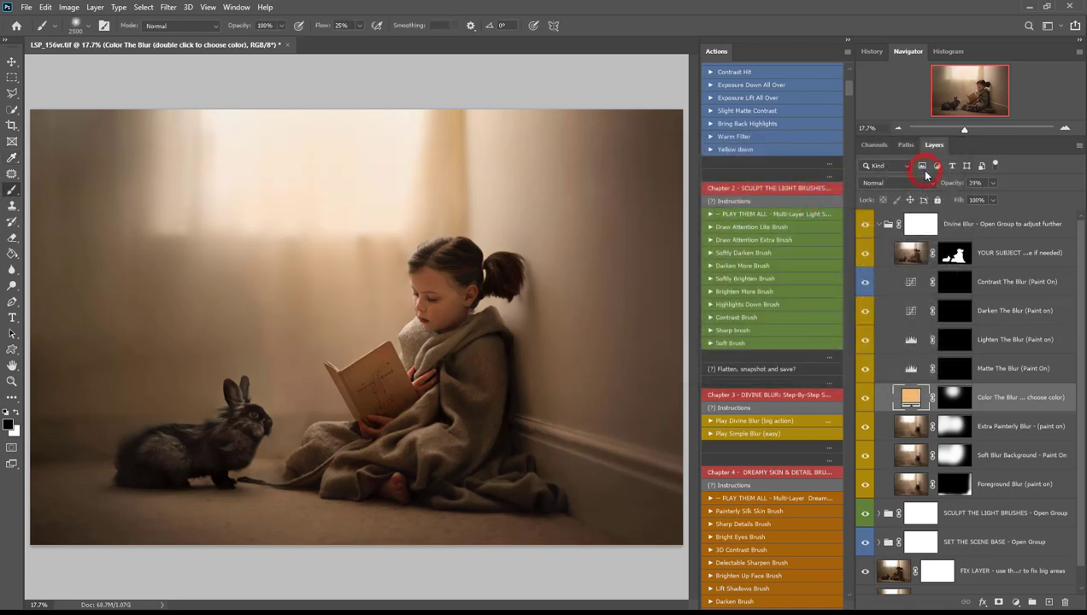
Step: Paint white on the Darken The Blur mask over the shadowed wall, around the rabbit and across the girl's blanket, reducing the brush to 1200 px
{"action": "left_click", "coordinate": [948, 314]}
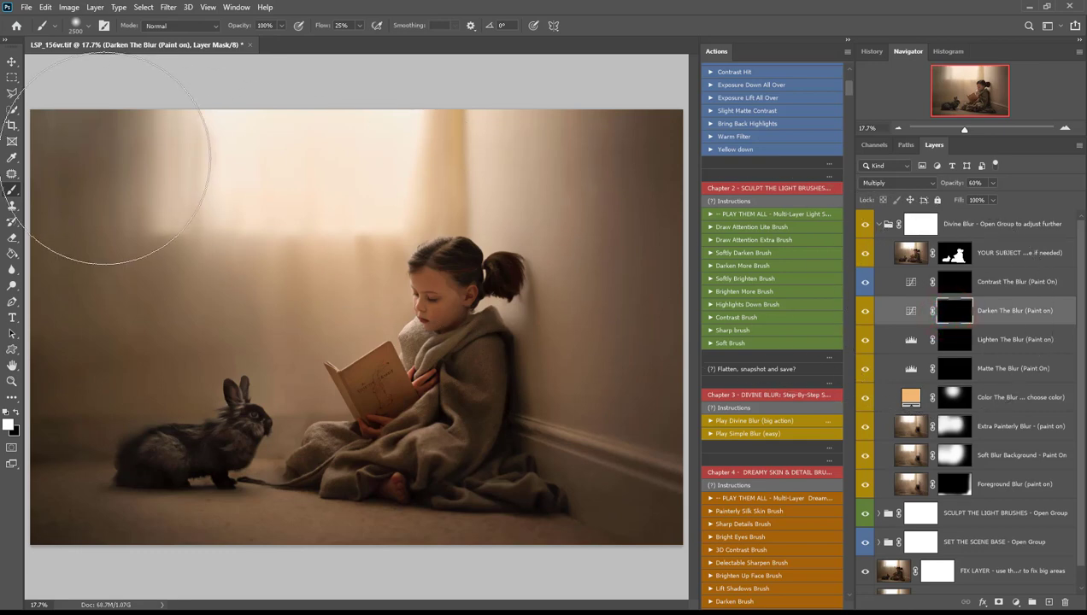
{"action": "mouse_move", "coordinate": [109, 137]}
{"action": "left_mouse_down"}
{"action": "mouse_move", "coordinate": [107, 215]}
{"action": "mouse_move", "coordinate": [130, 270]}
{"action": "mouse_move", "coordinate": [94, 421]}
{"action": "left_mouse_up"}
{"action": "key", "text": "bracketleft"}
{"action": "key", "text": "bracketleft"}
{"action": "key", "text": "bracketleft"}
{"action": "key", "text": "bracketleft"}
{"action": "key", "text": "bracketleft"}
{"action": "key", "text": "bracketleft"}
{"action": "key", "text": "bracketleft"}
{"action": "key", "text": "bracketleft"}
{"action": "key", "text": "bracketleft"}
{"action": "key", "text": "bracketleft"}
{"action": "key", "text": "bracketleft"}
{"action": "key", "text": "bracketleft"}
{"action": "key", "text": "bracketleft"}
{"action": "key", "text": "bracketleft"}
{"action": "key", "text": "bracketleft"}
{"action": "key", "text": "bracketleft"}
{"action": "key", "text": "bracketleft"}
{"action": "key", "text": "bracketleft"}
{"action": "key", "text": "bracketleft"}
{"action": "key", "text": "bracketleft"}
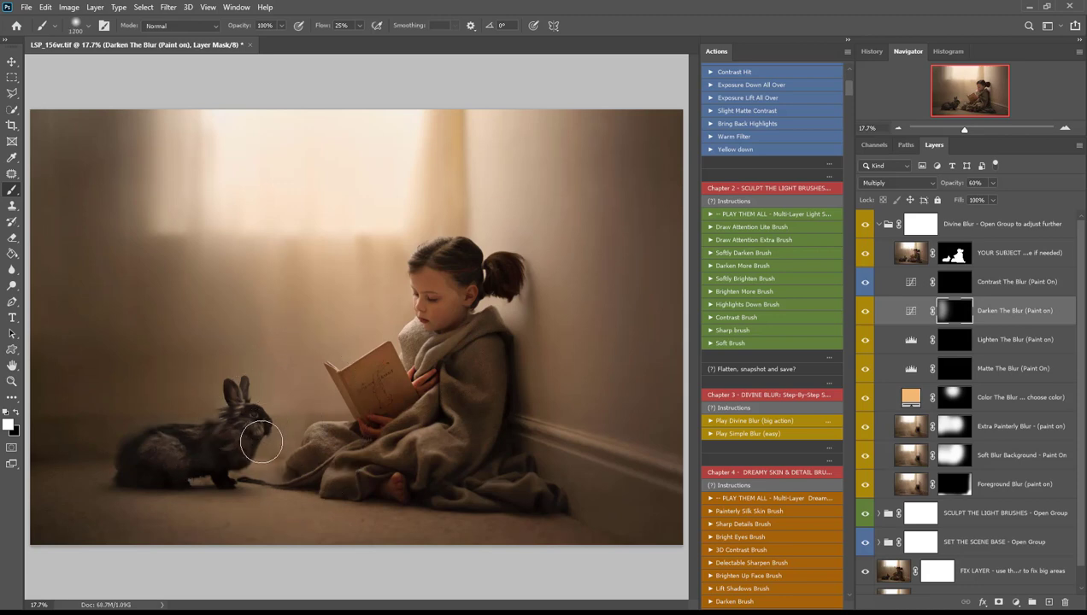
{"action": "key", "text": "bracketright"}
{"action": "key", "text": "bracketright"}
{"action": "key", "text": "bracketright"}
{"action": "key", "text": "bracketright"}
{"action": "key", "text": "bracketright"}
{"action": "key", "text": "bracketright"}
{"action": "key", "text": "bracketright"}
{"action": "left_click_drag", "start_coordinate": [269, 432], "coordinate": [13, 424]}
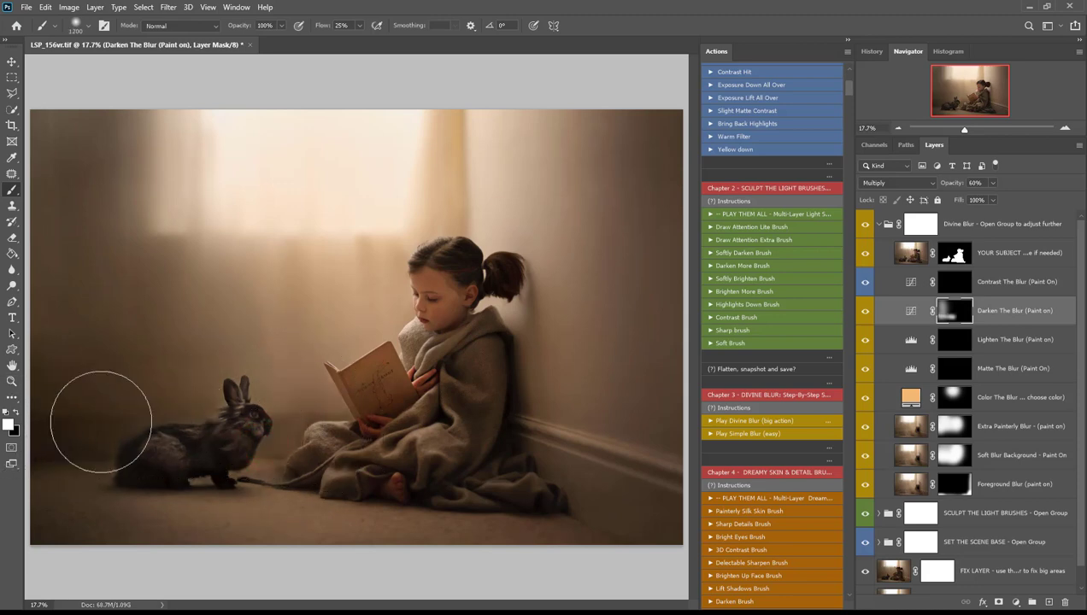
{"action": "mouse_move", "coordinate": [303, 405]}
{"action": "left_mouse_down"}
{"action": "mouse_move", "coordinate": [260, 418]}
{"action": "mouse_move", "coordinate": [334, 410]}
{"action": "mouse_move", "coordinate": [446, 349]}
{"action": "mouse_move", "coordinate": [441, 384]}
{"action": "mouse_move", "coordinate": [450, 379]}
{"action": "left_mouse_up"}
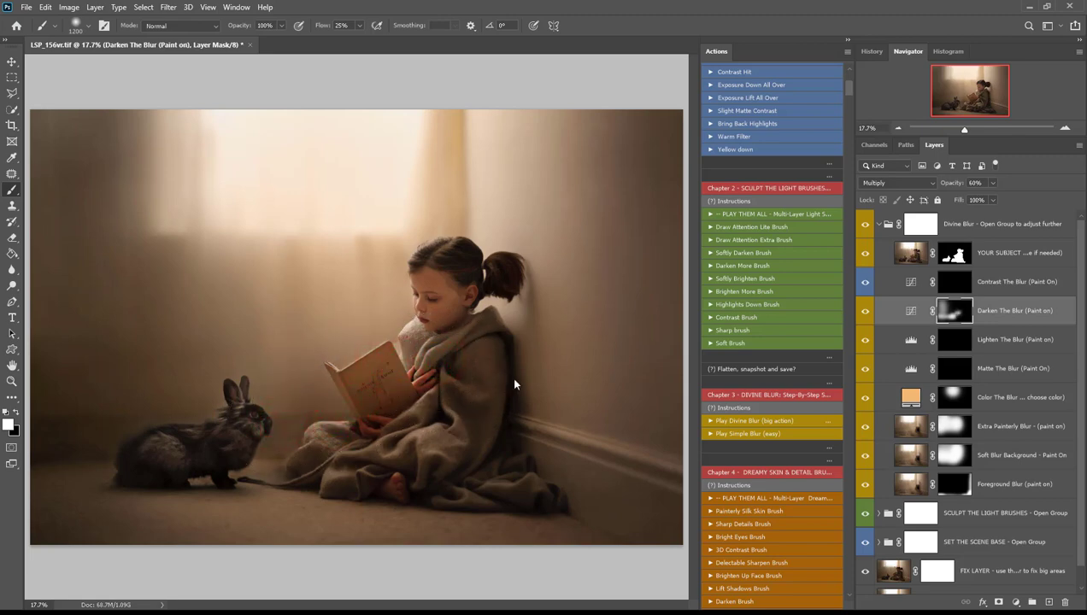
Step: Paint white on the Contrast The Blur mask across the background with a 4000 px brush and lower that layer's opacity to about 83%
{"action": "left_click", "coordinate": [947, 347]}
{"action": "left_click", "coordinate": [953, 282]}
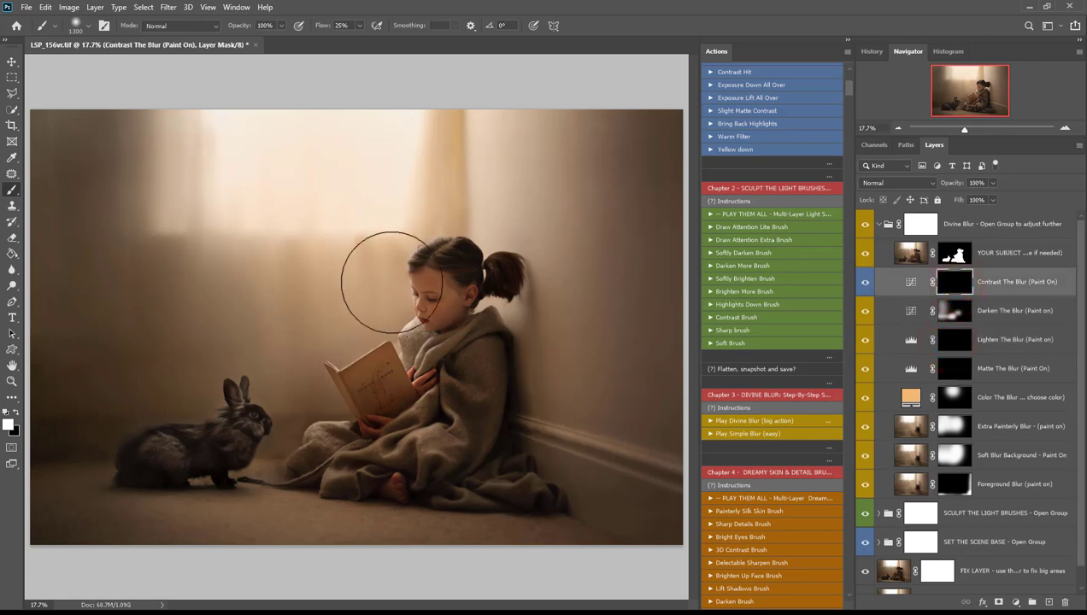
{"action": "right_click", "coordinate": [392, 282], "text": "alt"}
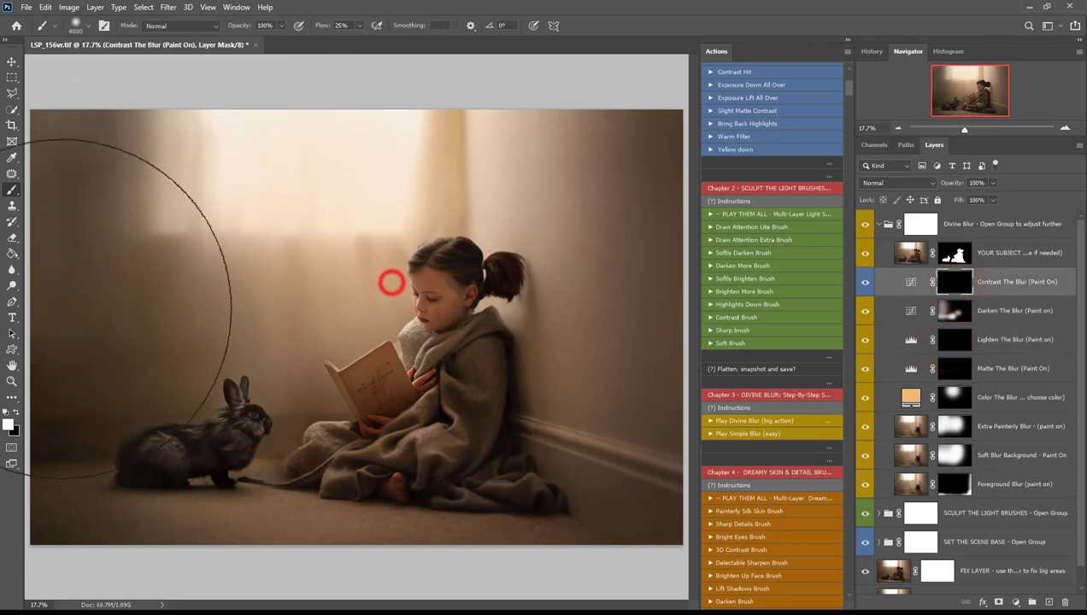
{"action": "mouse_move", "coordinate": [201, 316]}
{"action": "left_mouse_down"}
{"action": "mouse_move", "coordinate": [145, 328]}
{"action": "mouse_move", "coordinate": [85, 400]}
{"action": "mouse_move", "coordinate": [61, 182]}
{"action": "mouse_move", "coordinate": [60, 367]}
{"action": "mouse_move", "coordinate": [73, 145]}
{"action": "mouse_move", "coordinate": [72, 291]}
{"action": "mouse_move", "coordinate": [72, 122]}
{"action": "mouse_move", "coordinate": [102, 427]}
{"action": "mouse_move", "coordinate": [163, 449]}
{"action": "mouse_move", "coordinate": [313, 398]}
{"action": "left_mouse_up"}
{"action": "left_click_drag", "start_coordinate": [991, 184], "coordinate": [979, 204]}
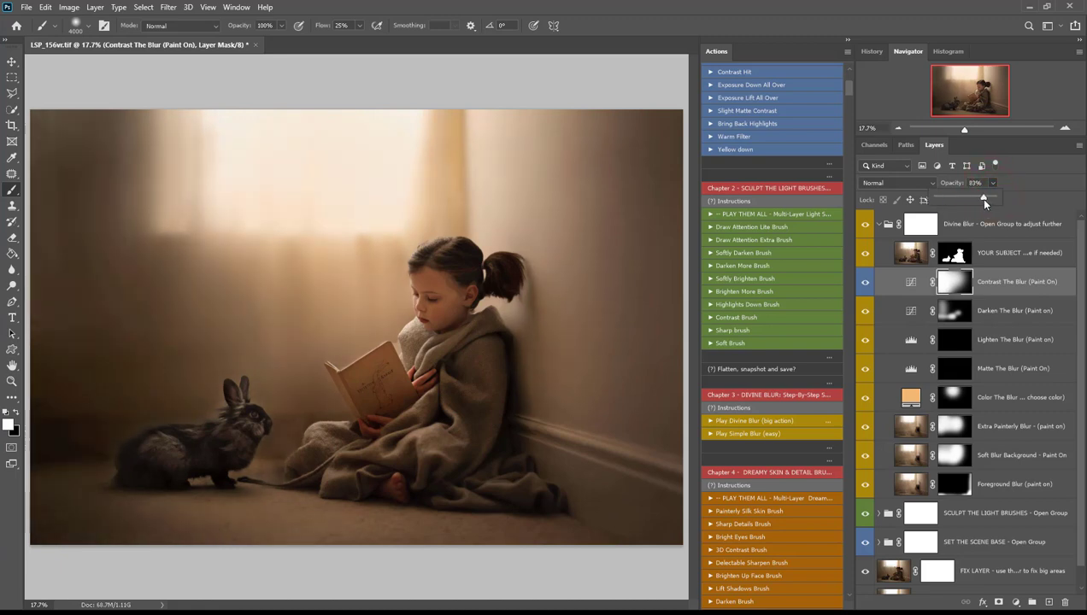
Step: Collapse the Divine Blur group and compare the portrait with and without it
{"action": "left_click", "coordinate": [952, 224]}
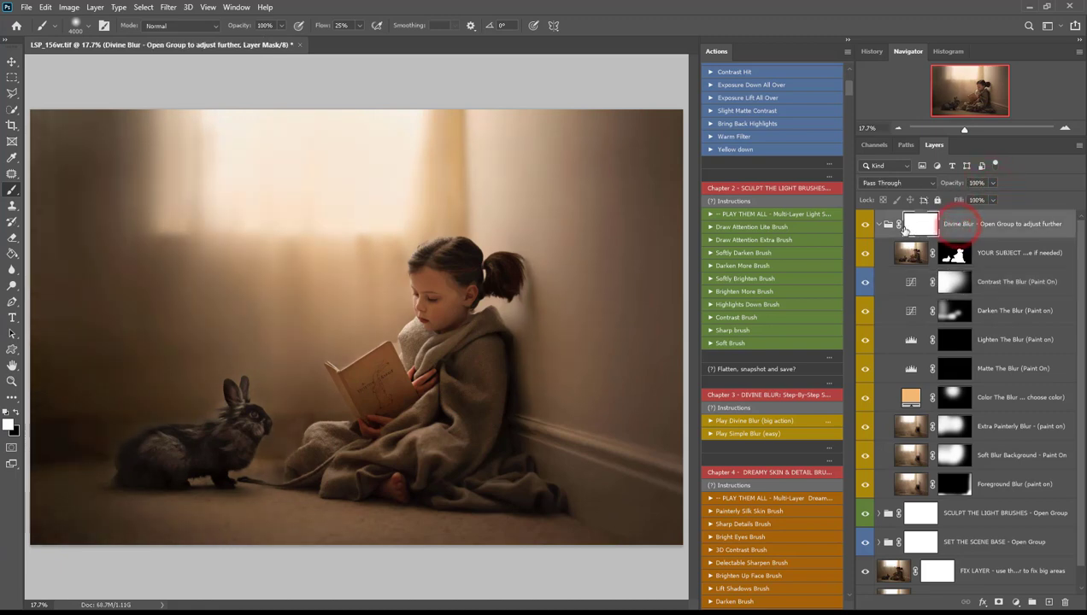
{"action": "left_click", "coordinate": [891, 226]}
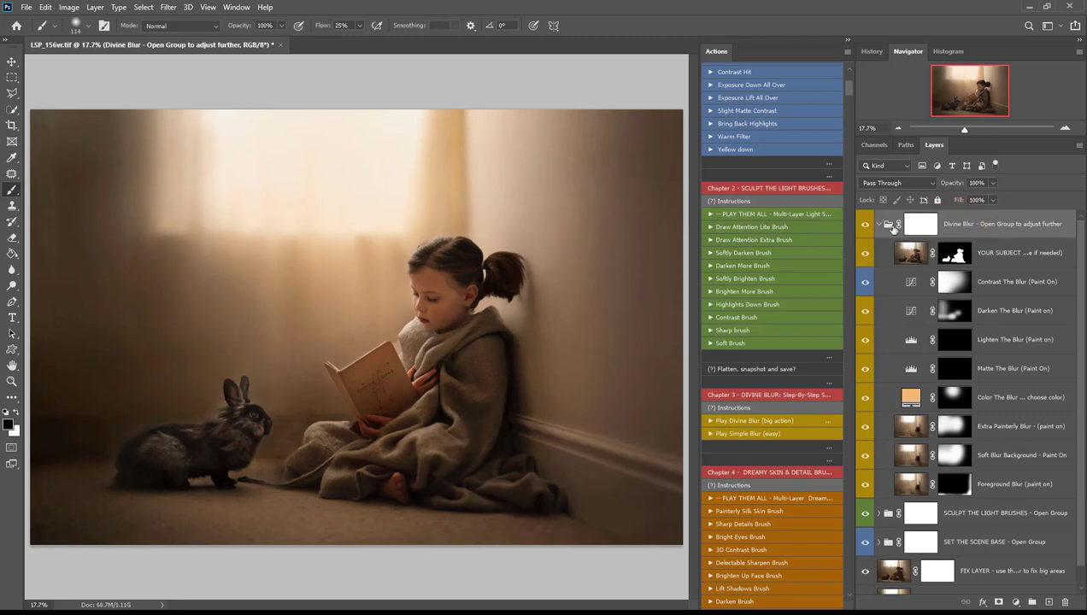
{"action": "left_click", "coordinate": [878, 224]}
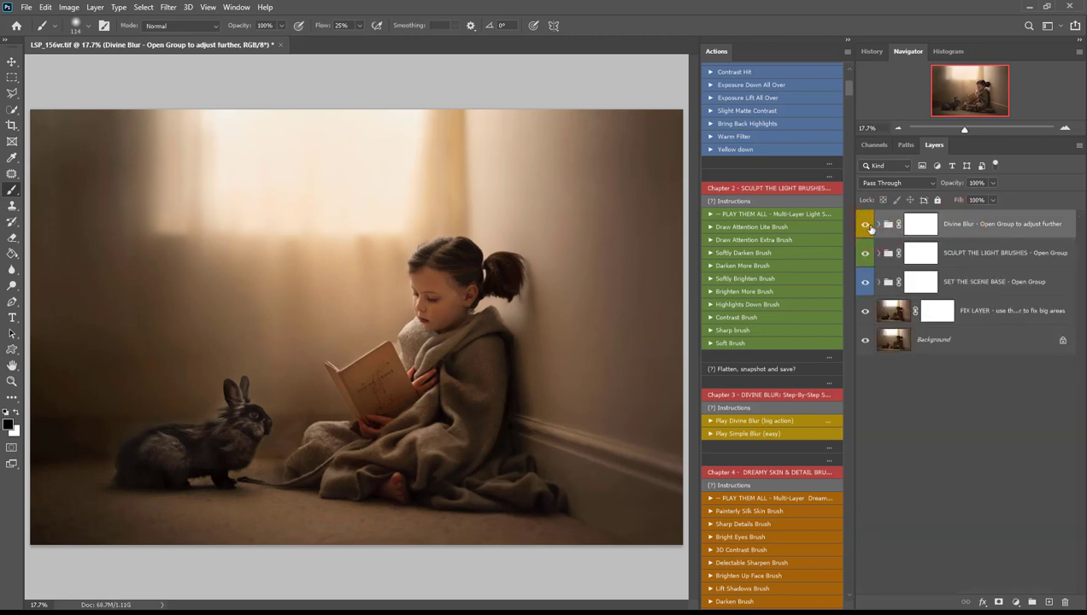
{"action": "left_click", "coordinate": [865, 226]}
{"action": "left_click", "coordinate": [866, 226]}
{"action": "left_click", "coordinate": [865, 226]}
{"action": "left_click", "coordinate": [866, 226]}
{"action": "left_click", "coordinate": [866, 225]}
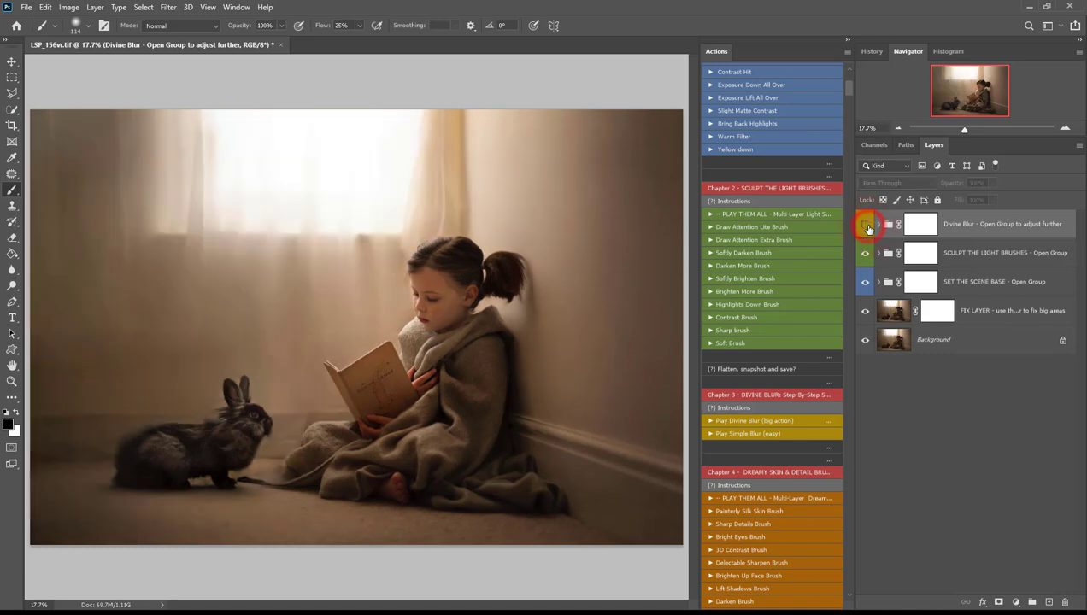
{"action": "left_click", "coordinate": [865, 226]}
Step: Run the Chapter 4 PLAY THEM ALL action to add the multi-layer Dreamy Skin & Details group
{"action": "scroll", "coordinate": [736, 372], "scroll_direction": "down", "scroll_amount": 4}
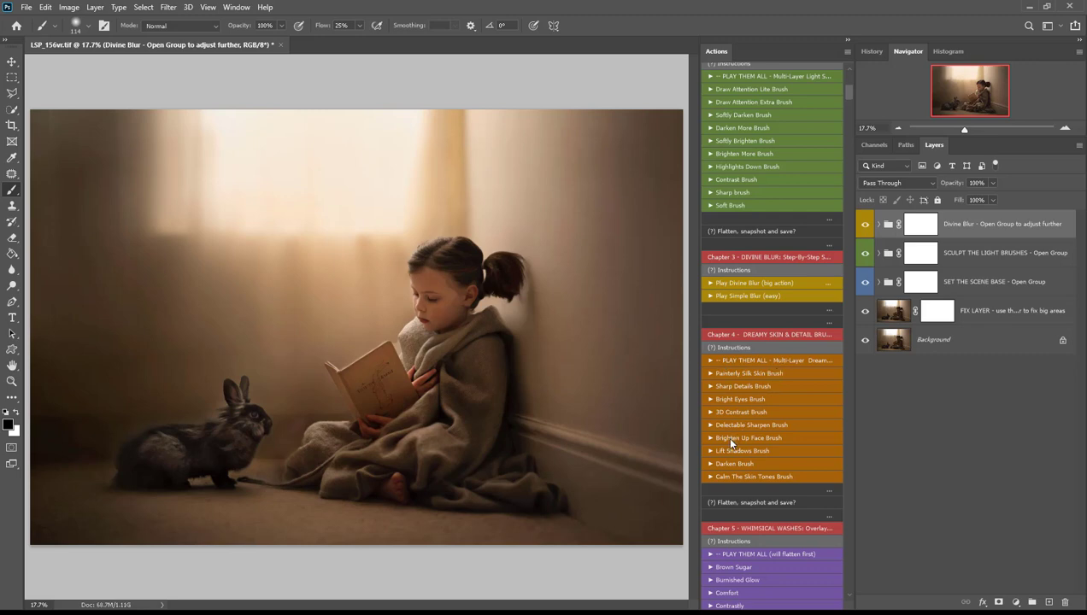
{"action": "left_click", "coordinate": [739, 366]}
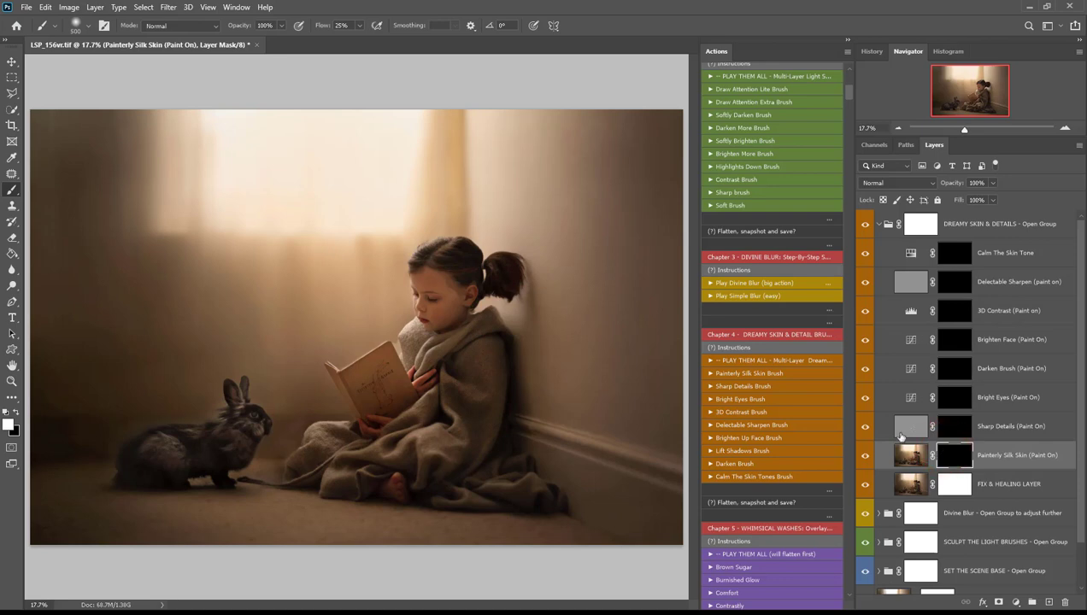
Step: Paint white on the Painterly Silk Skin mask over the girl's face, hands and foot, using a 400 px brush reduced to 250 px
{"action": "key", "text": "z"}
{"action": "left_click", "coordinate": [489, 282]}
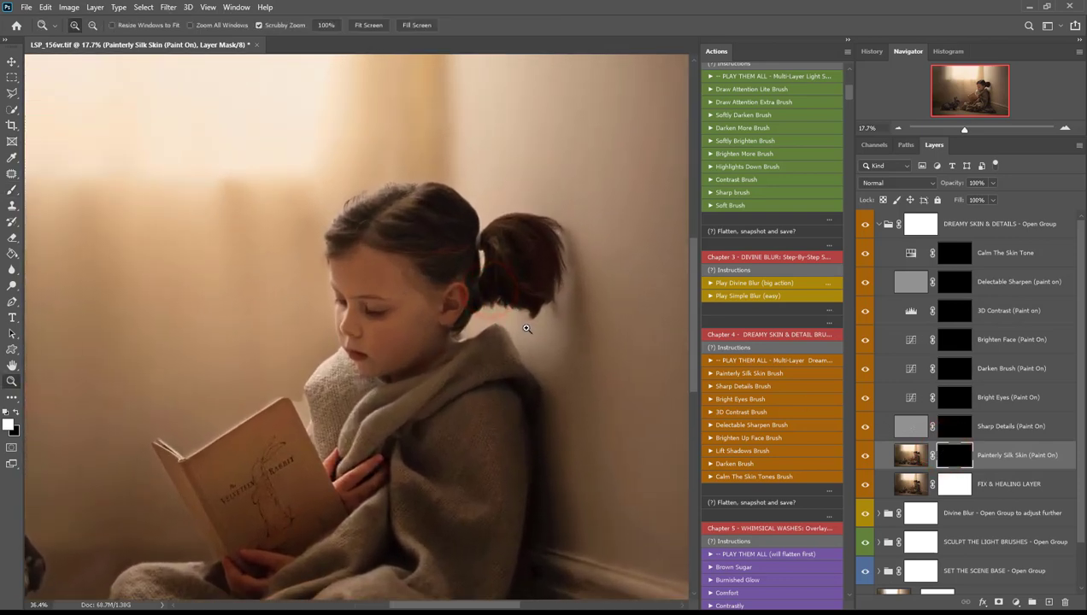
{"action": "key", "text": "b"}
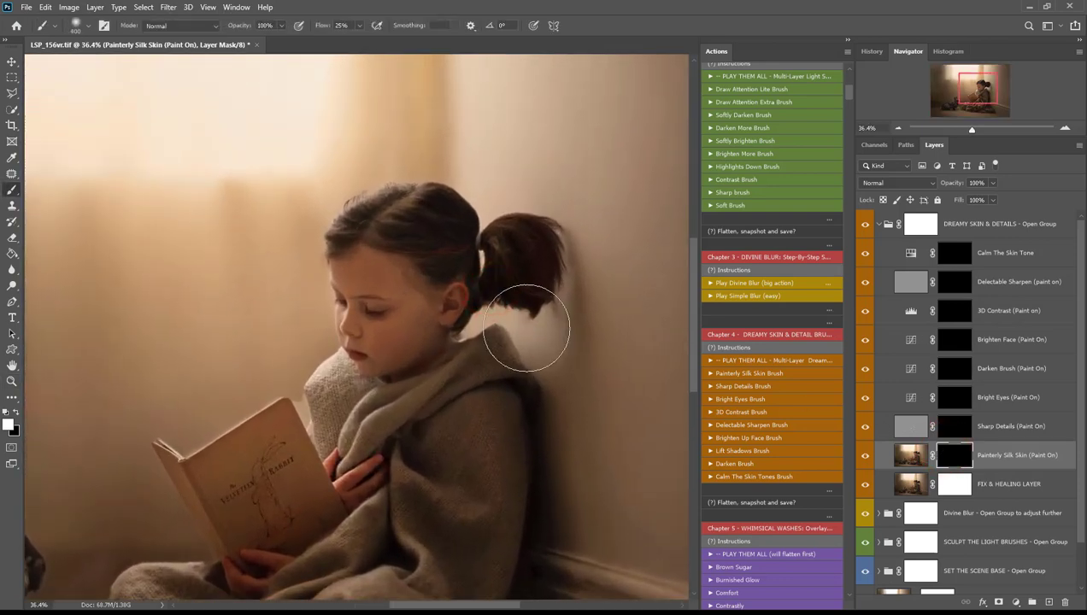
{"action": "mouse_move", "coordinate": [408, 296]}
{"action": "left_mouse_down"}
{"action": "mouse_move", "coordinate": [410, 331]}
{"action": "mouse_move", "coordinate": [386, 345]}
{"action": "mouse_move", "coordinate": [400, 354]}
{"action": "mouse_move", "coordinate": [415, 340]}
{"action": "mouse_move", "coordinate": [361, 332]}
{"action": "mouse_move", "coordinate": [358, 257]}
{"action": "mouse_move", "coordinate": [373, 327]}
{"action": "mouse_move", "coordinate": [418, 348]}
{"action": "mouse_move", "coordinate": [355, 337]}
{"action": "mouse_move", "coordinate": [375, 418]}
{"action": "mouse_move", "coordinate": [355, 478]}
{"action": "left_mouse_up"}
{"action": "scroll", "coordinate": [291, 474], "scroll_direction": "down", "scroll_amount": 3}
{"action": "left_click_drag", "start_coordinate": [235, 468], "coordinate": [286, 498]}
{"action": "scroll", "coordinate": [290, 512], "scroll_direction": "down", "scroll_amount": 1}
{"action": "mouse_move", "coordinate": [306, 549]}
{"action": "left_mouse_down"}
{"action": "mouse_move", "coordinate": [321, 584]}
{"action": "mouse_move", "coordinate": [332, 557]}
{"action": "left_mouse_up"}
{"action": "scroll", "coordinate": [332, 557], "scroll_direction": "up", "scroll_amount": 2}
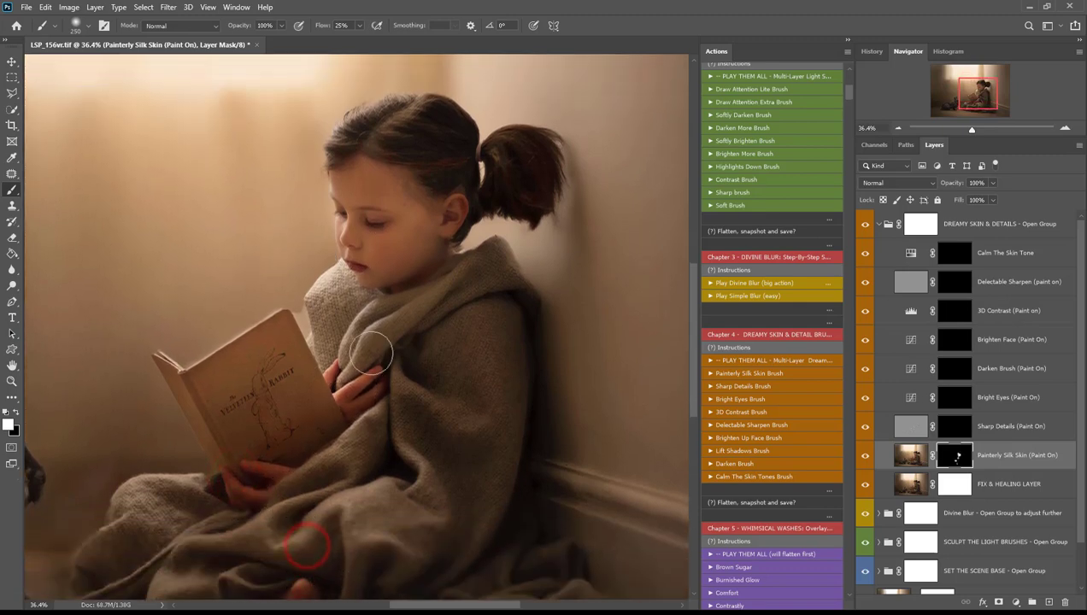
Step: Extend the Painterly Silk Skin painting over the girl's temple, ponytail and hair with the 250 px brush
{"action": "left_click", "coordinate": [402, 194]}
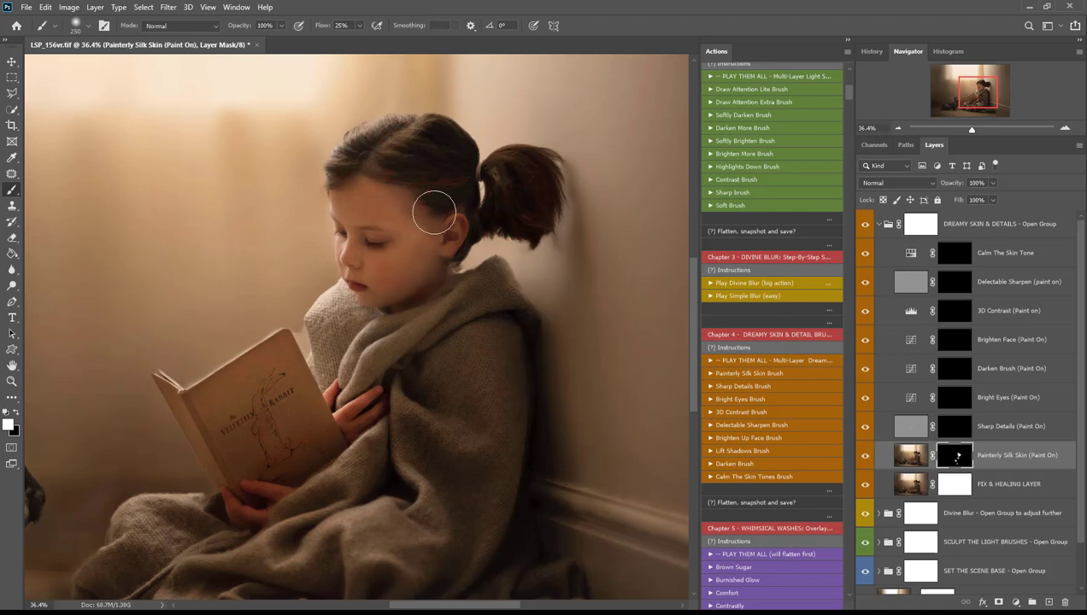
{"action": "left_click", "coordinate": [483, 174]}
{"action": "left_click", "coordinate": [424, 127]}
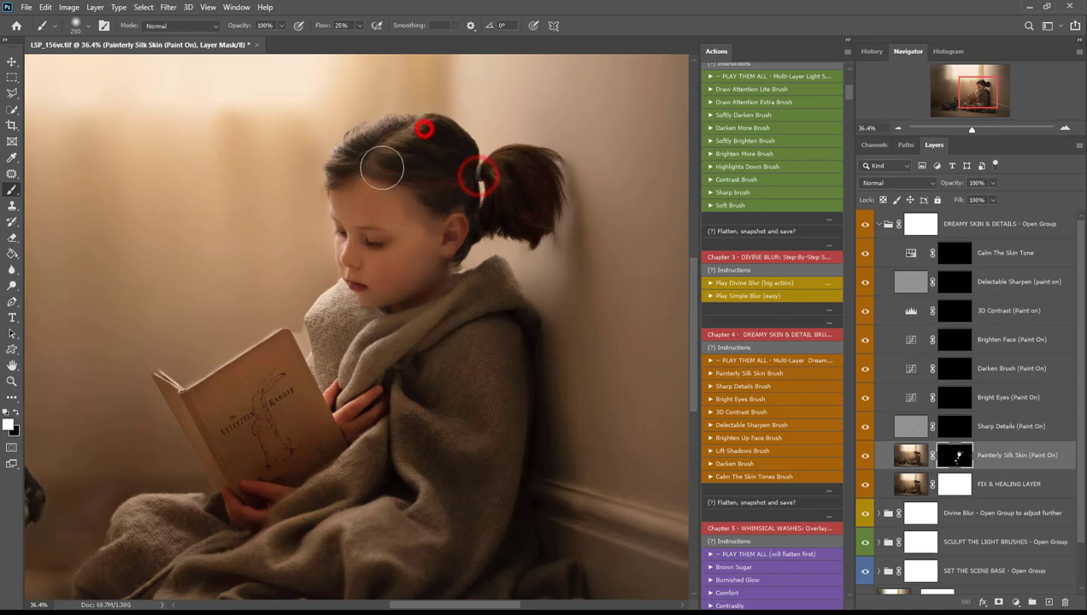
{"action": "left_click", "coordinate": [401, 135]}
{"action": "left_click", "coordinate": [377, 141]}
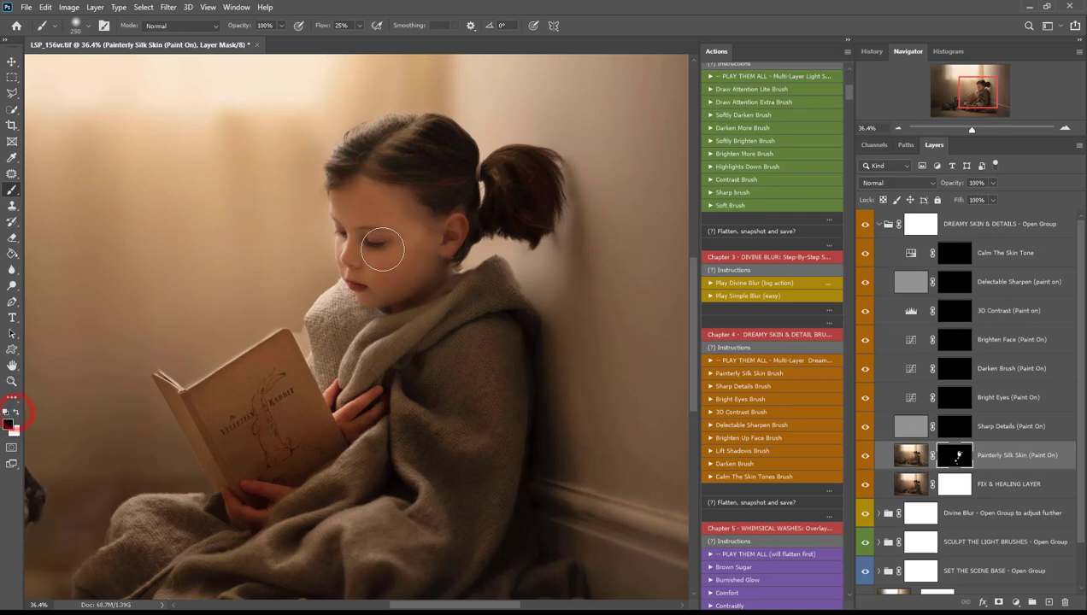
Step: Paint black with a smaller brush on the Painterly Silk Skin mask to restore detail around the girl's nose, lips and eye
{"action": "key", "text": "bracketleft"}
{"action": "key", "text": "bracketleft"}
{"action": "key", "text": "bracketleft"}
{"action": "key", "text": "bracketleft"}
{"action": "left_click", "coordinate": [349, 275]}
{"action": "left_click", "coordinate": [370, 248]}
Step: Paint white on the Sharp Details mask over the girl's eyes, lips, hair and blanket and the rabbit's fur, enlarging the brush to 100 px
{"action": "left_click", "coordinate": [955, 427]}
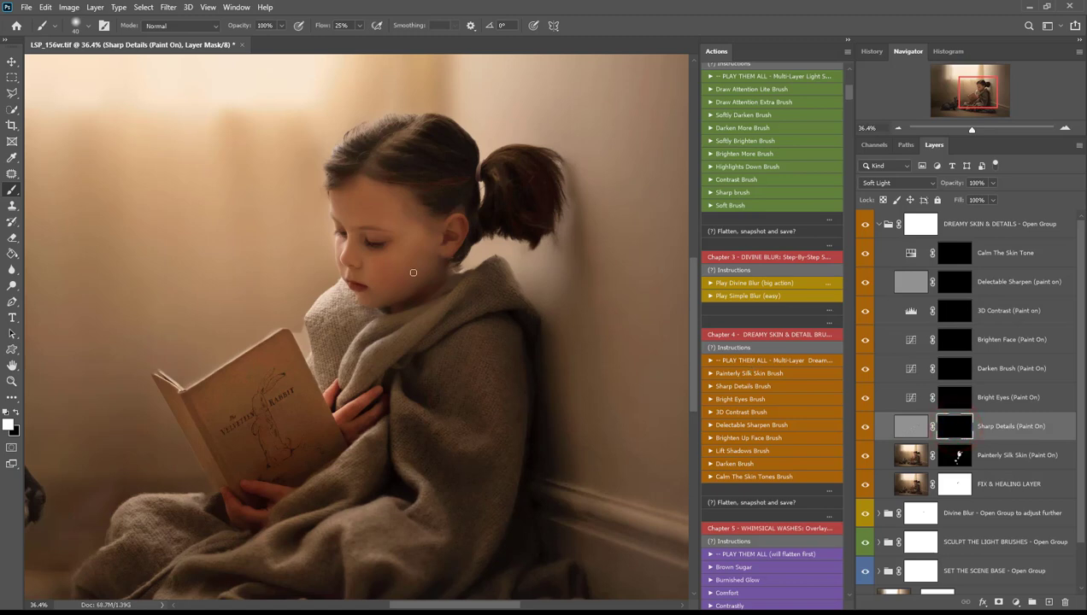
{"action": "left_click", "coordinate": [342, 234]}
{"action": "left_click", "coordinate": [349, 289]}
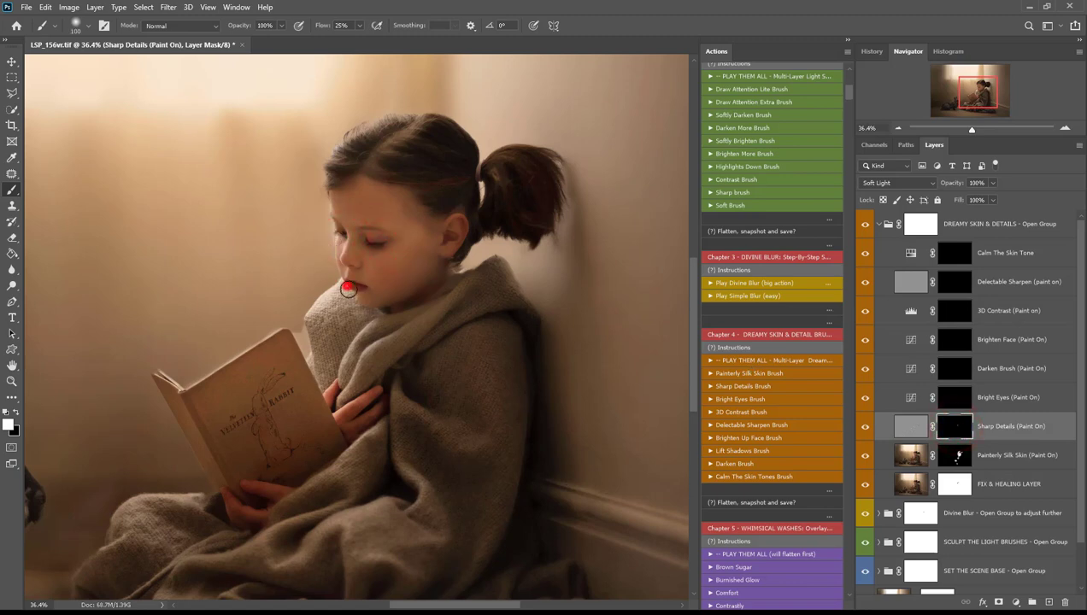
{"action": "left_click", "coordinate": [339, 163]}
{"action": "left_click", "coordinate": [355, 171]}
{"action": "left_click", "coordinate": [321, 457]}
{"action": "left_click_drag", "start_coordinate": [151, 480], "coordinate": [388, 376]}
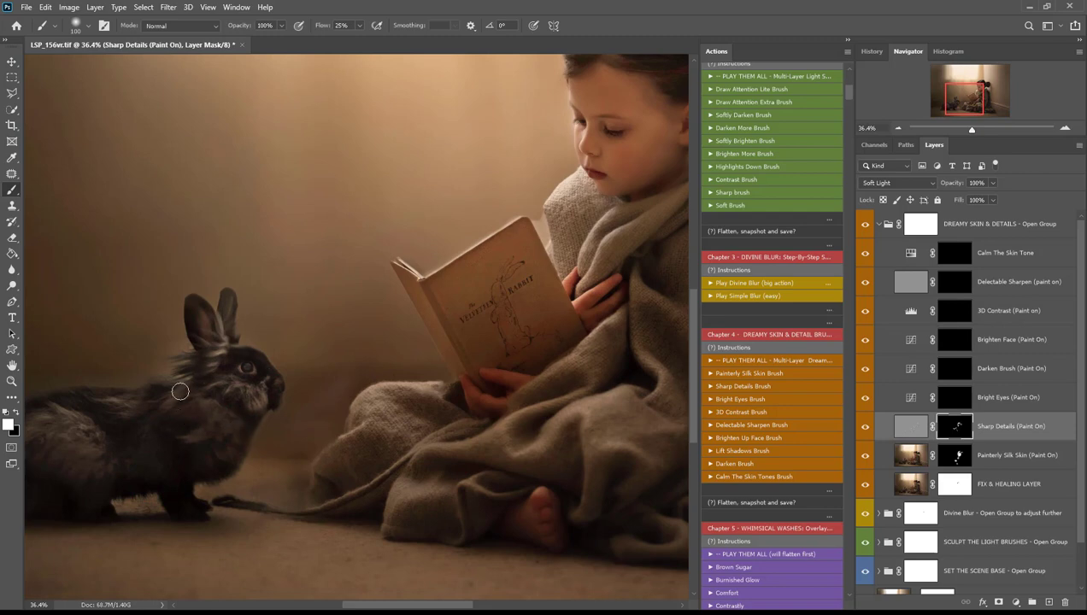
{"action": "left_click_drag", "start_coordinate": [517, 330], "coordinate": [462, 387]}
Step: Select the Bright Eyes mask and brighten the rabbit's eye with the 100 px brush
{"action": "left_click", "coordinate": [949, 397]}
{"action": "key", "text": "b"}
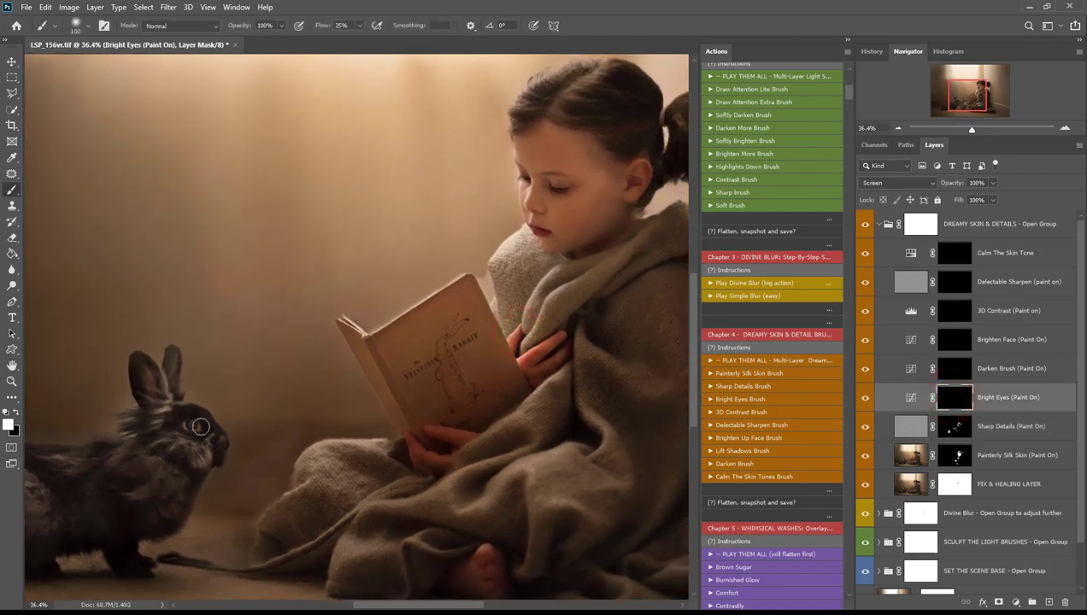
Step: Paint white on the Darken Brush mask with a large brush over the wall behind the girl
{"action": "left_click", "coordinate": [966, 370]}
{"action": "key", "text": "z"}
{"action": "left_click", "coordinate": [502, 408], "text": "alt"}
{"action": "left_click", "coordinate": [504, 410], "text": "alt"}
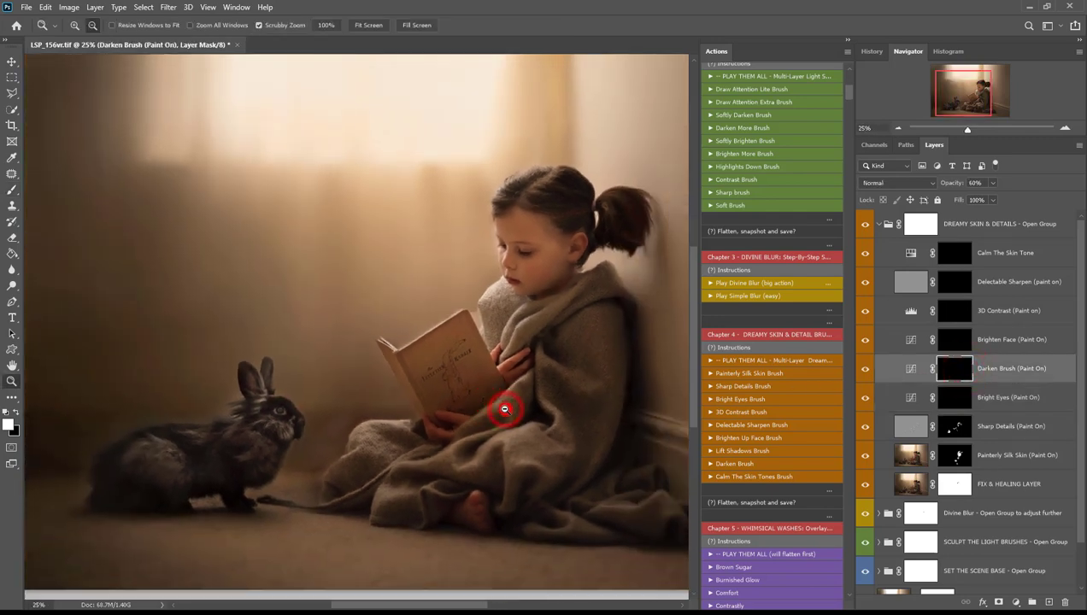
{"action": "left_click", "coordinate": [503, 409], "text": "alt"}
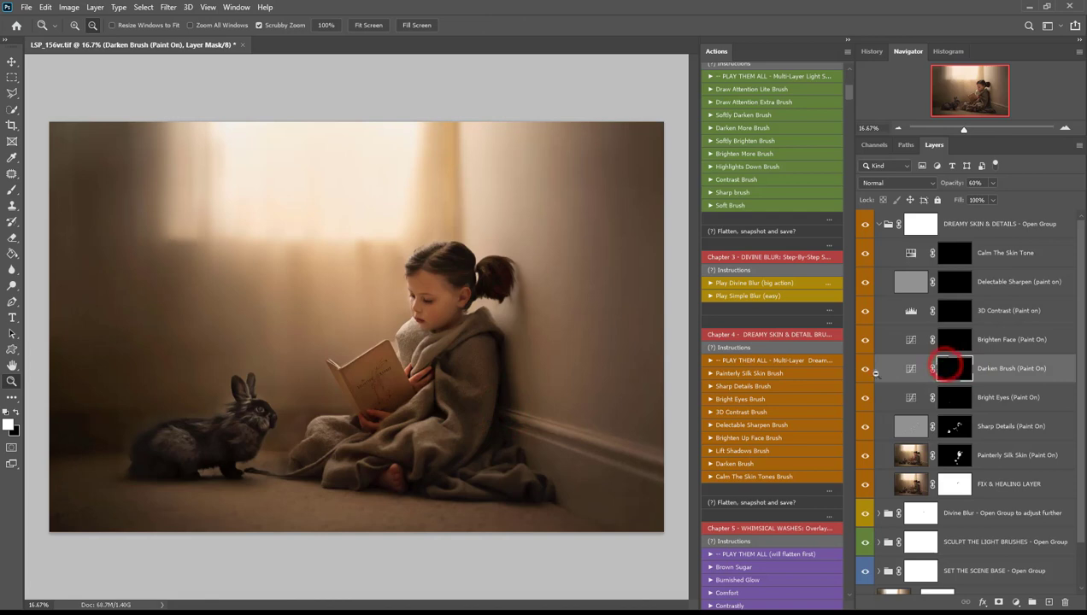
{"action": "key", "text": "b"}
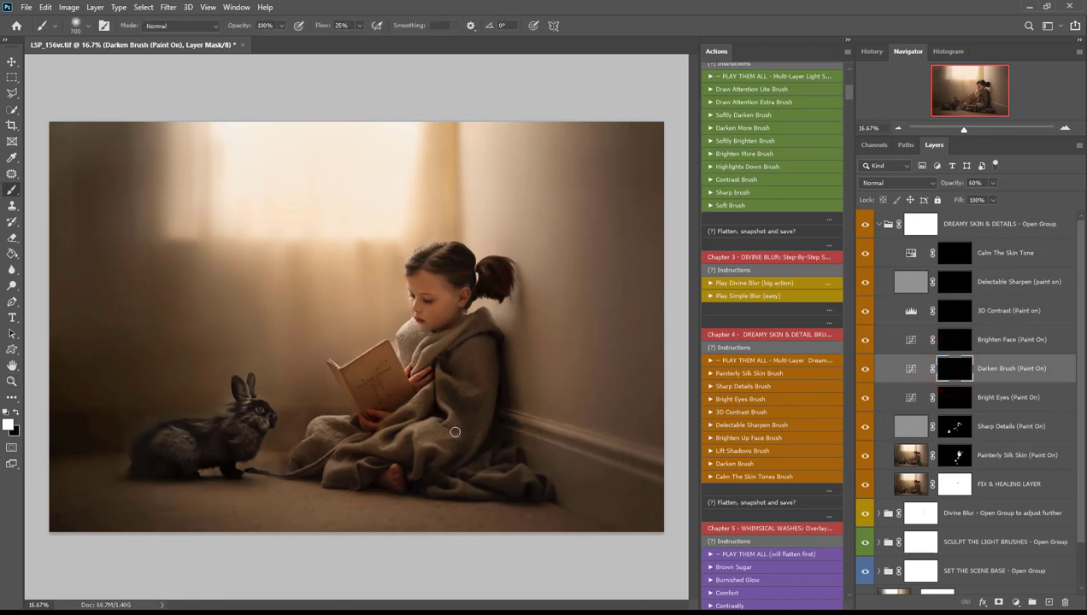
{"action": "mouse_move", "coordinate": [626, 316]}
{"action": "left_mouse_down"}
{"action": "mouse_move", "coordinate": [614, 76]}
{"action": "mouse_move", "coordinate": [586, 412]}
{"action": "left_mouse_up"}
Step: Reduce the brush to about 1000 px and paint the Darken Brush mask over the rabbit and the floor around it
{"action": "key", "text": "bracketleft"}
{"action": "key", "text": "bracketleft"}
{"action": "key", "text": "bracketleft"}
{"action": "key", "text": "bracketleft"}
{"action": "key", "text": "bracketleft"}
{"action": "key", "text": "bracketleft"}
{"action": "key", "text": "bracketleft"}
{"action": "key", "text": "bracketleft"}
{"action": "key", "text": "bracketleft"}
{"action": "key", "text": "bracketleft"}
{"action": "key", "text": "bracketleft"}
{"action": "key", "text": "bracketleft"}
{"action": "key", "text": "bracketleft"}
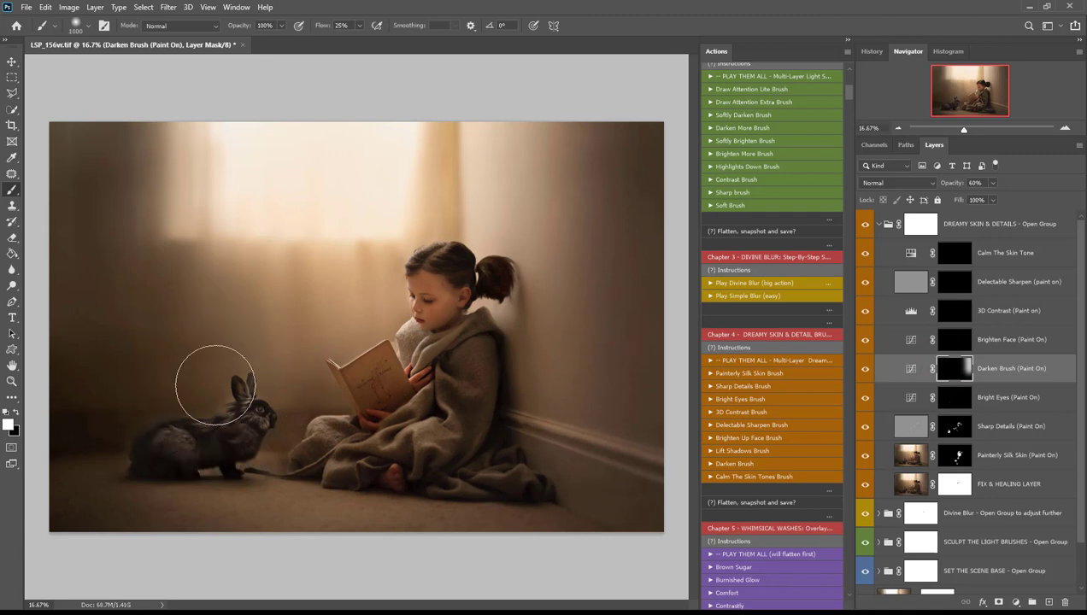
{"action": "mouse_move", "coordinate": [217, 418]}
{"action": "left_mouse_down"}
{"action": "mouse_move", "coordinate": [146, 448]}
{"action": "mouse_move", "coordinate": [159, 447]}
{"action": "mouse_move", "coordinate": [66, 469]}
{"action": "left_mouse_up"}
{"action": "left_click_drag", "start_coordinate": [222, 408], "coordinate": [226, 424]}
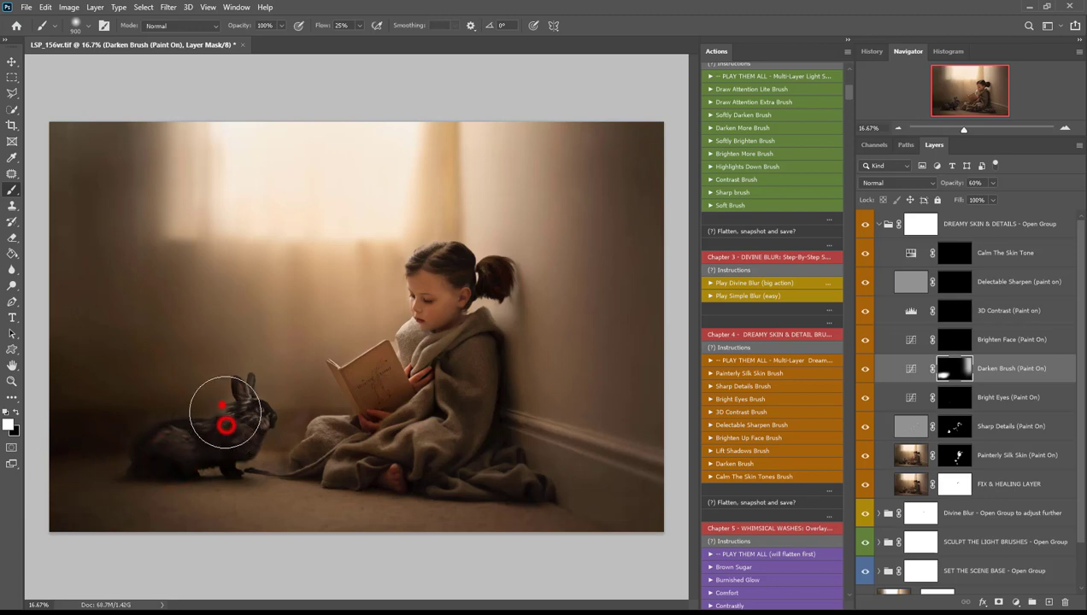
Step: Paint white on the Brighten Face mask over the face at 900 px and on the 3D Contrast mask over the girl and blanket at 1200 px
{"action": "left_click", "coordinate": [948, 342]}
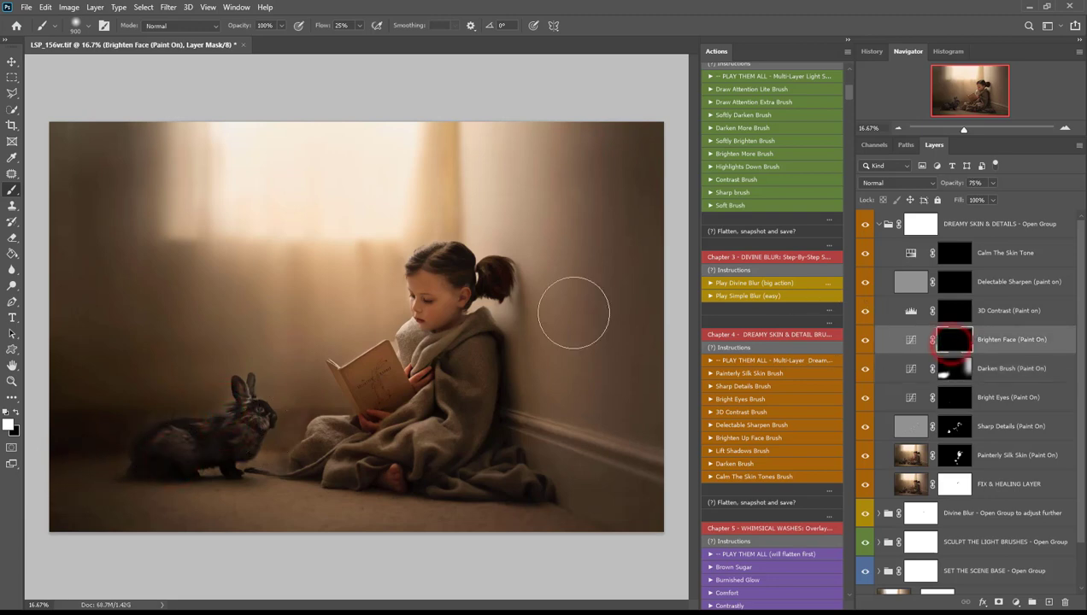
{"action": "left_click", "coordinate": [414, 299]}
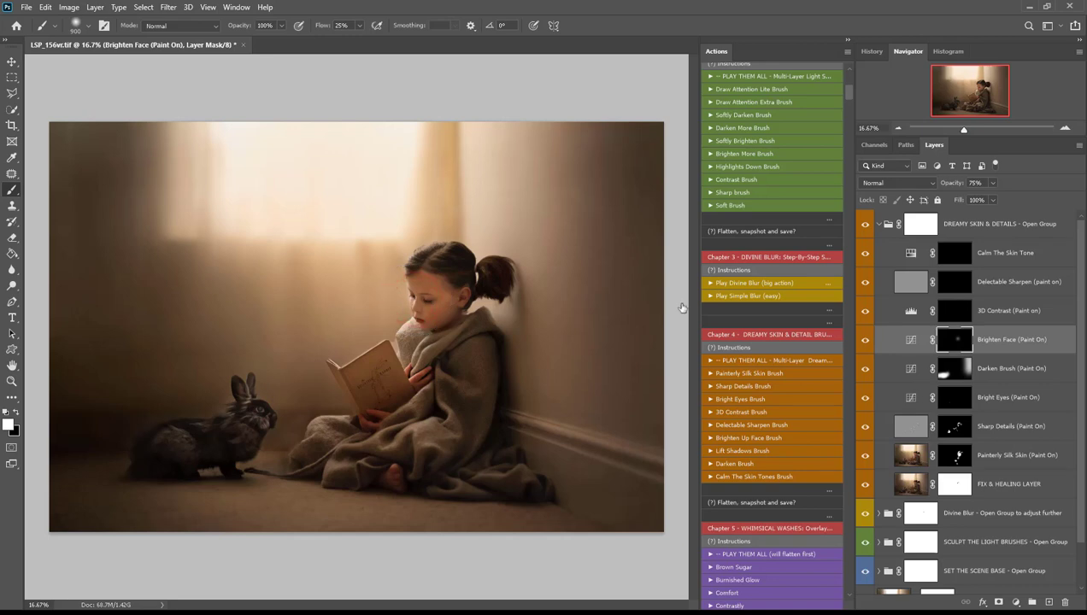
{"action": "left_click", "coordinate": [948, 312]}
{"action": "left_click", "coordinate": [440, 313]}
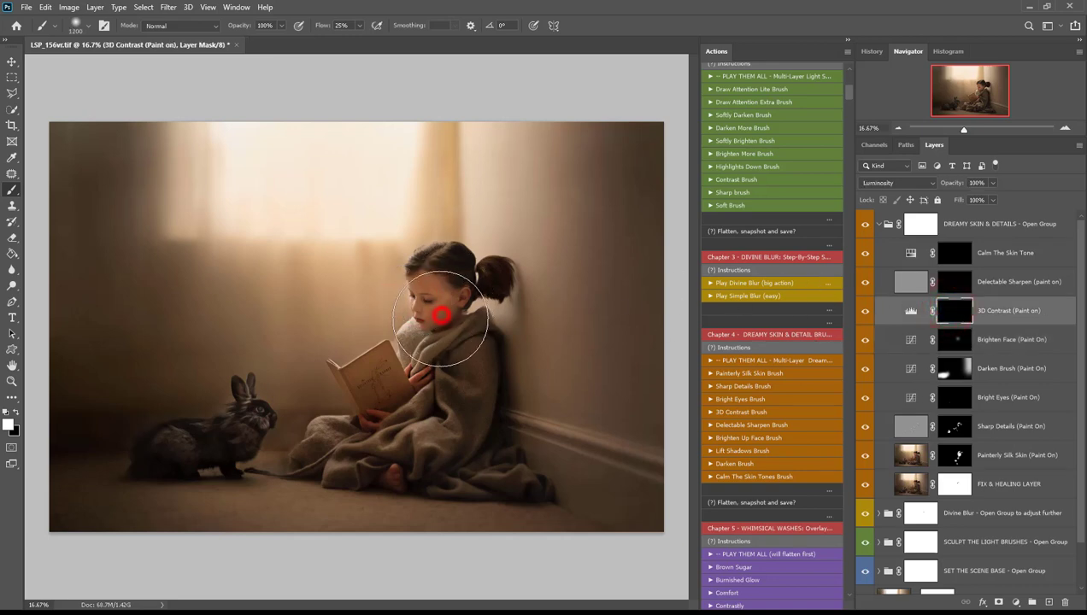
Step: Paint white on the Delectable Sharpen mask over the girl, her book and blanket with the 1200 px brush
{"action": "left_click", "coordinate": [950, 283]}
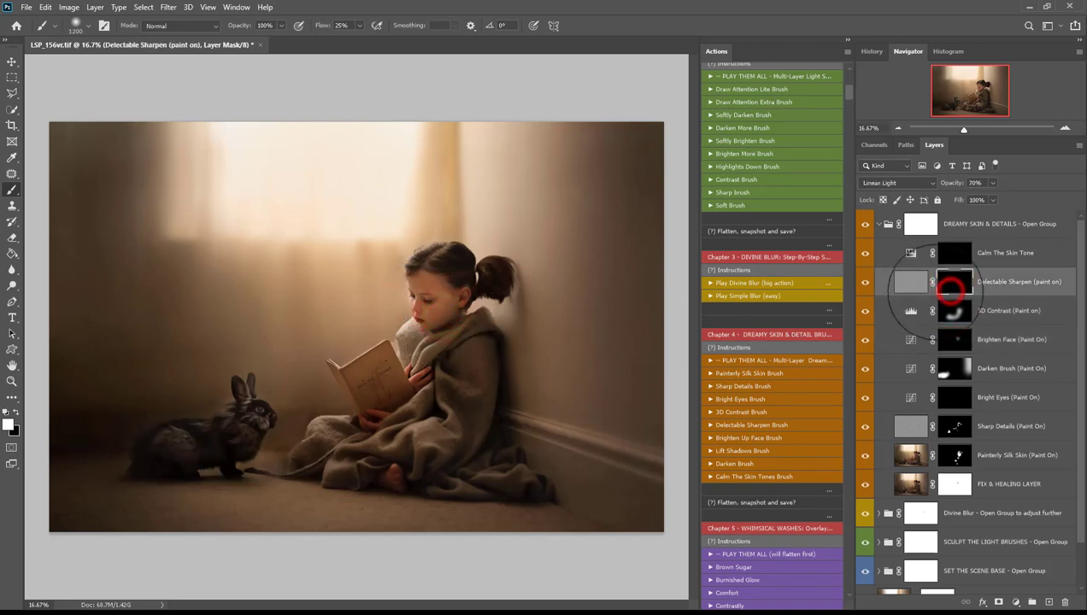
{"action": "left_click", "coordinate": [397, 323]}
{"action": "left_click", "coordinate": [275, 269]}
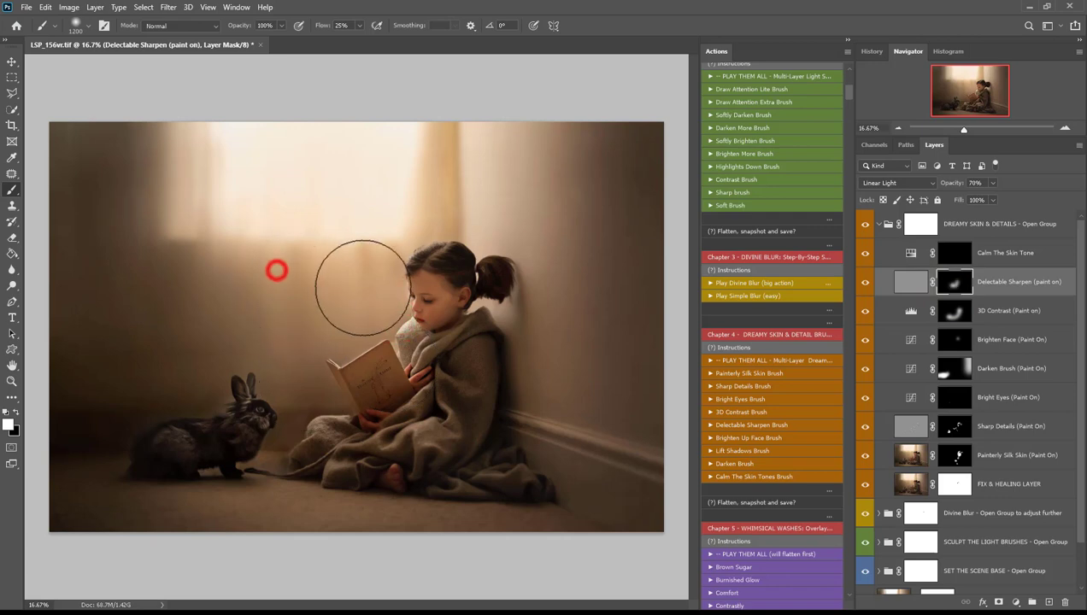
{"action": "left_click", "coordinate": [379, 287]}
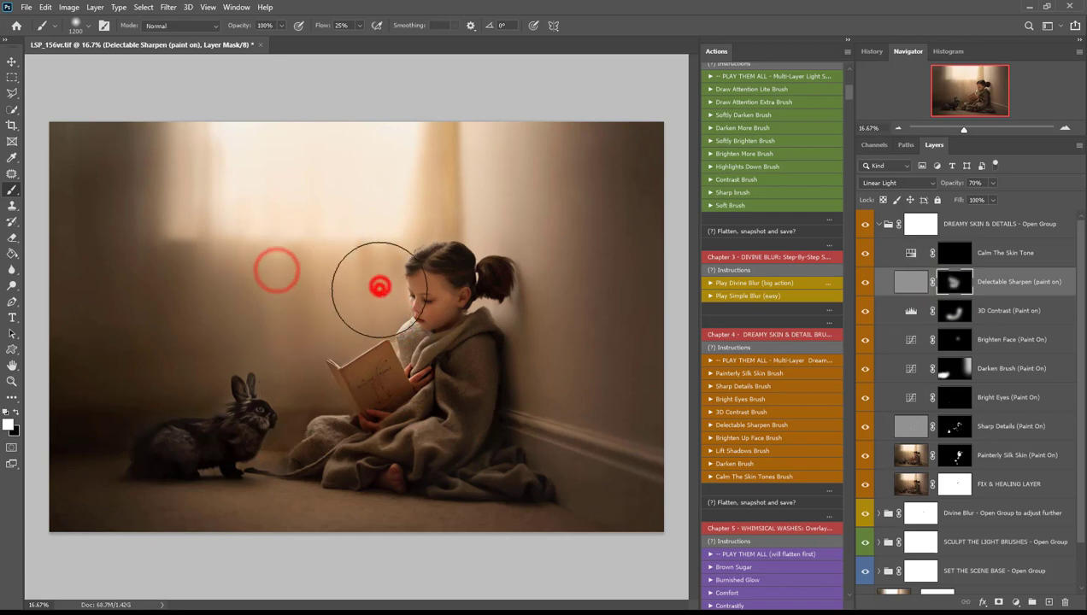
Step: Paint white on the Calm The Skin Tone mask over the girl's hand and collapse the DREAMY SKIN & DETAILS group
{"action": "left_click", "coordinate": [950, 254]}
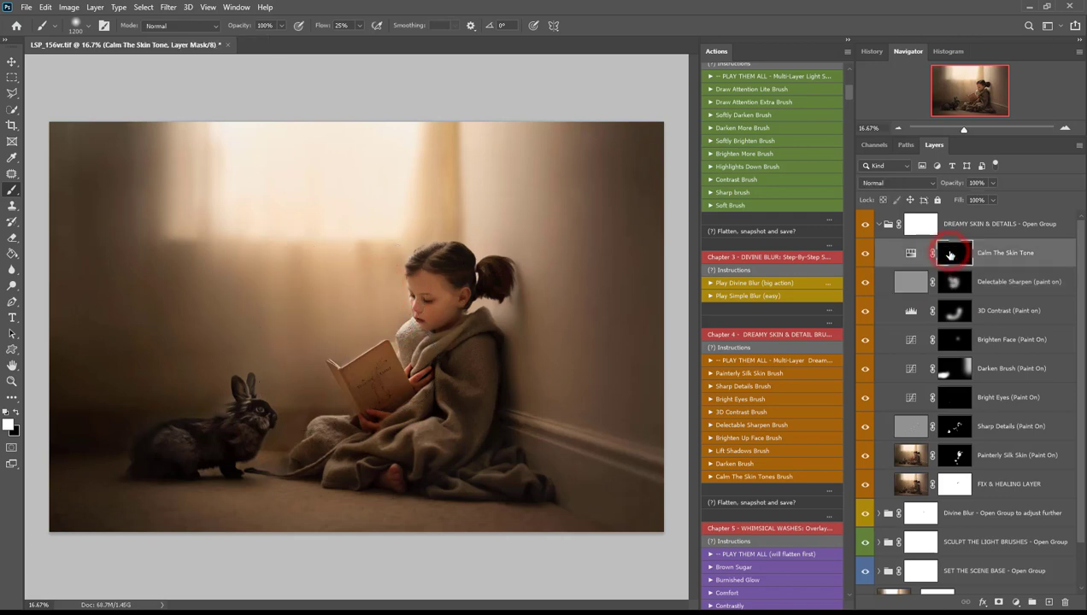
{"action": "left_click", "coordinate": [415, 385]}
{"action": "left_click", "coordinate": [879, 225]}
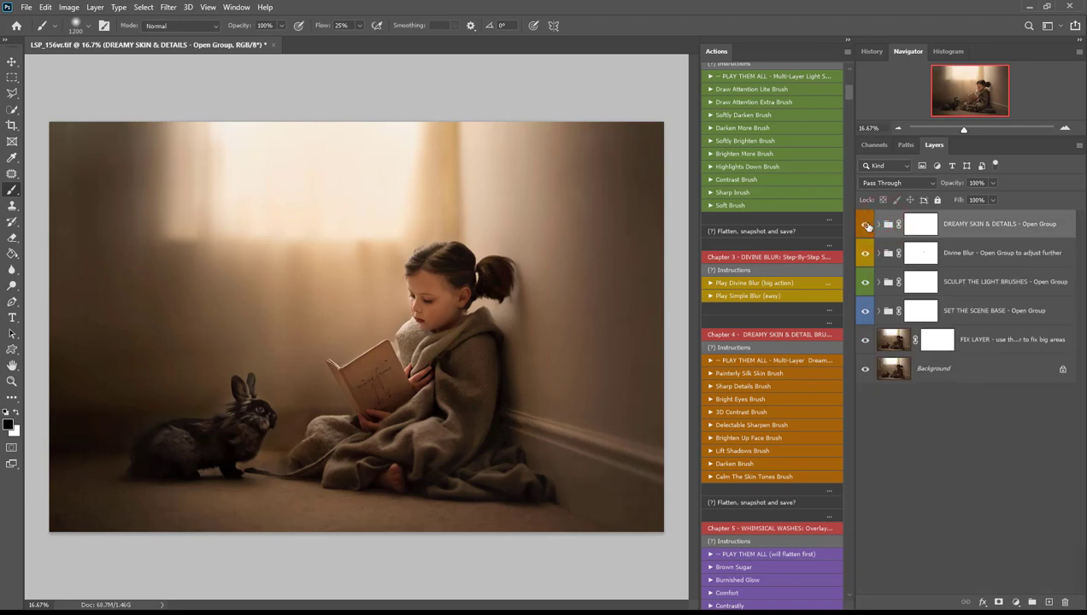
Step: Compare the portrait with and without the DREAMY SKIN & DETAILS group by toggling the group's visibility
{"action": "left_click", "coordinate": [866, 225]}
{"action": "left_click", "coordinate": [865, 225]}
{"action": "left_click", "coordinate": [865, 225]}
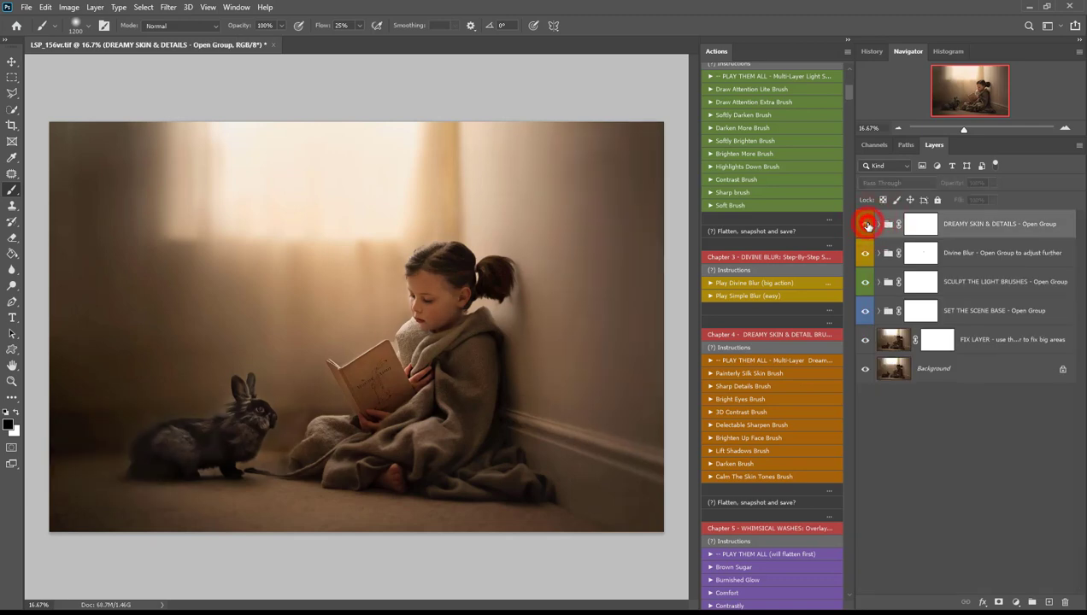
{"action": "left_click", "coordinate": [865, 225]}
{"action": "left_click", "coordinate": [866, 225]}
{"action": "left_click", "coordinate": [866, 224]}
Step: Open the image history and restore Snapshot 3, followed by Snapshot 4
{"action": "scroll", "coordinate": [777, 430], "scroll_direction": "down", "scroll_amount": 1}
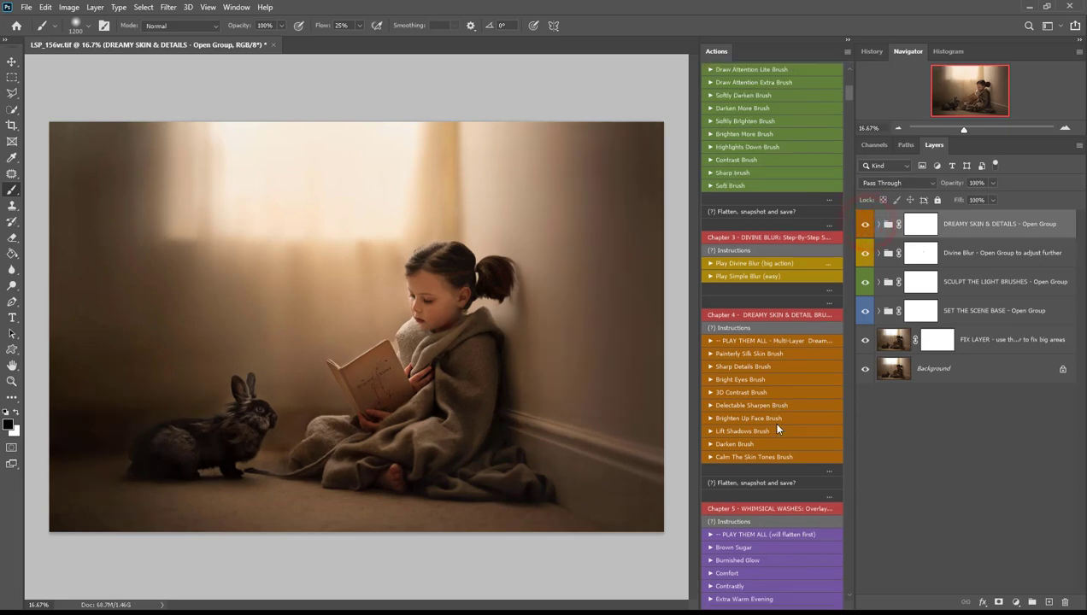
{"action": "scroll", "coordinate": [777, 429], "scroll_direction": "down", "scroll_amount": 3}
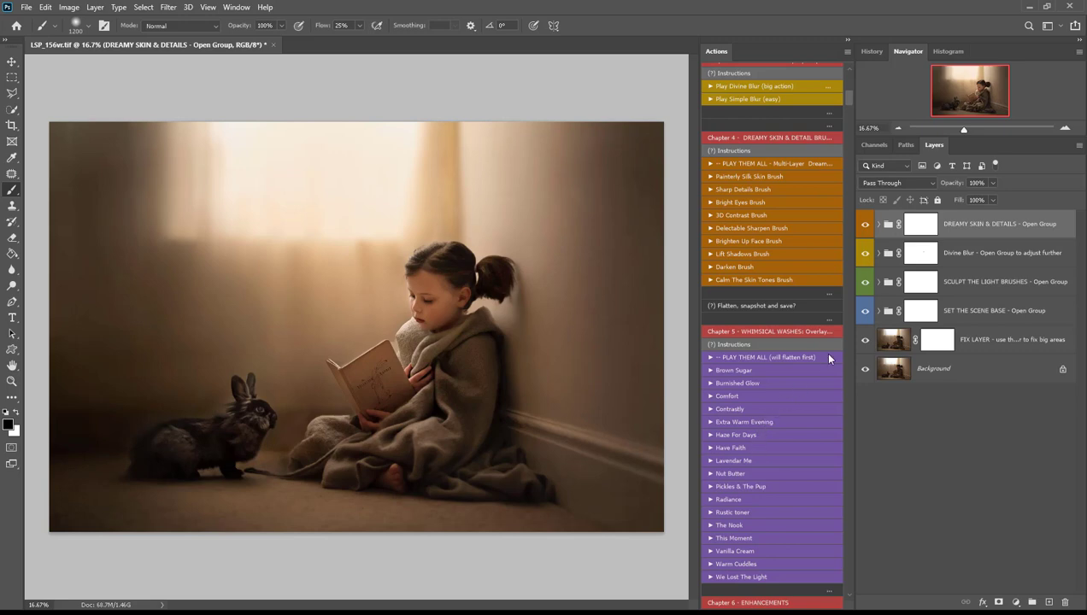
{"action": "left_click", "coordinate": [866, 53]}
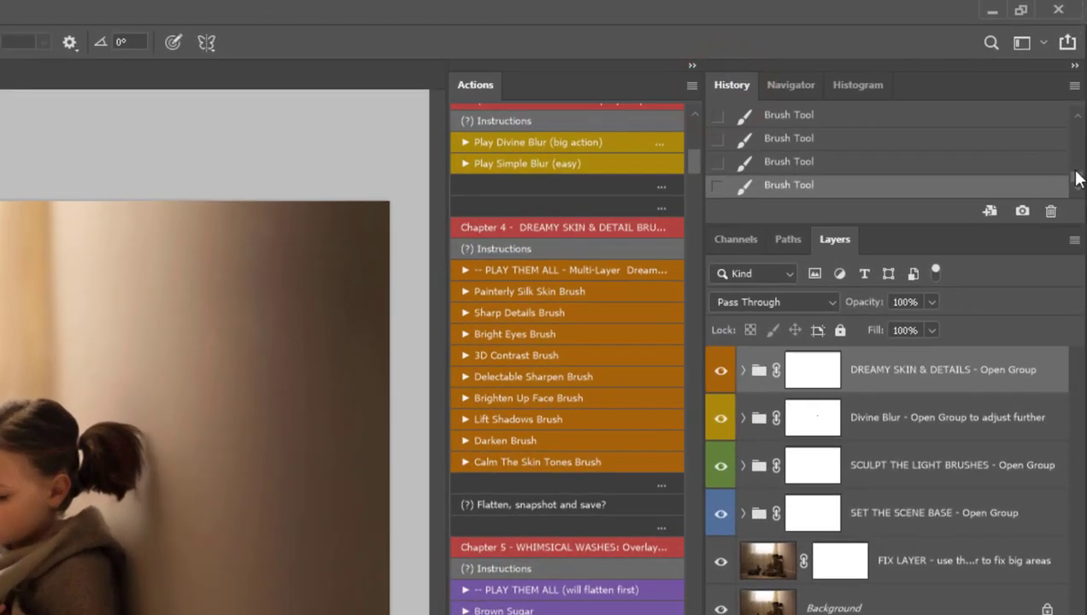
{"action": "left_click", "coordinate": [1078, 99]}
{"action": "left_click_drag", "start_coordinate": [1078, 162], "coordinate": [1076, 133]}
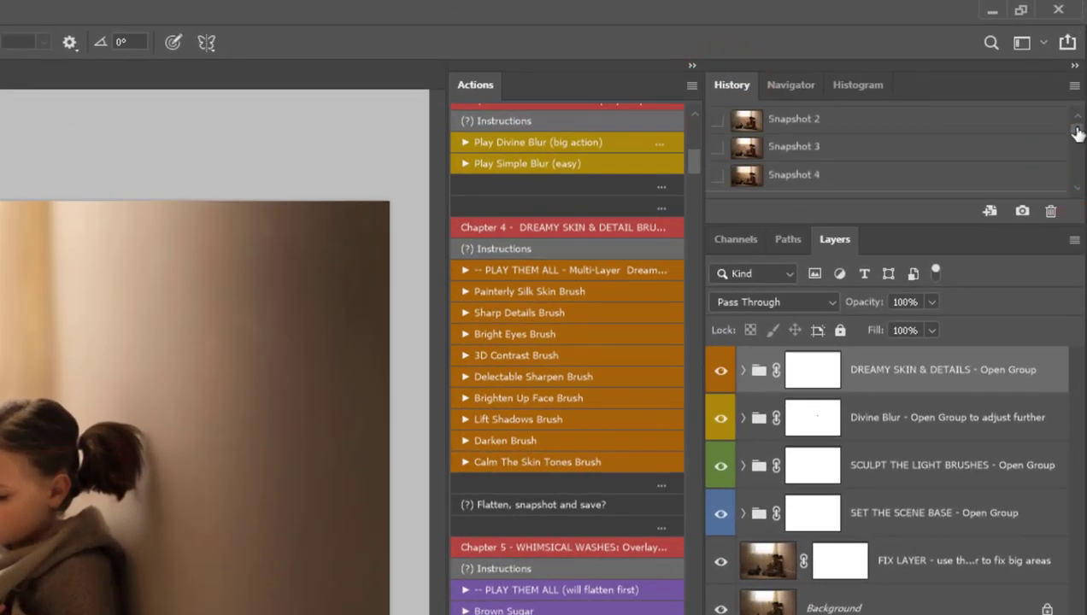
{"action": "left_click", "coordinate": [858, 135]}
{"action": "left_click", "coordinate": [806, 148]}
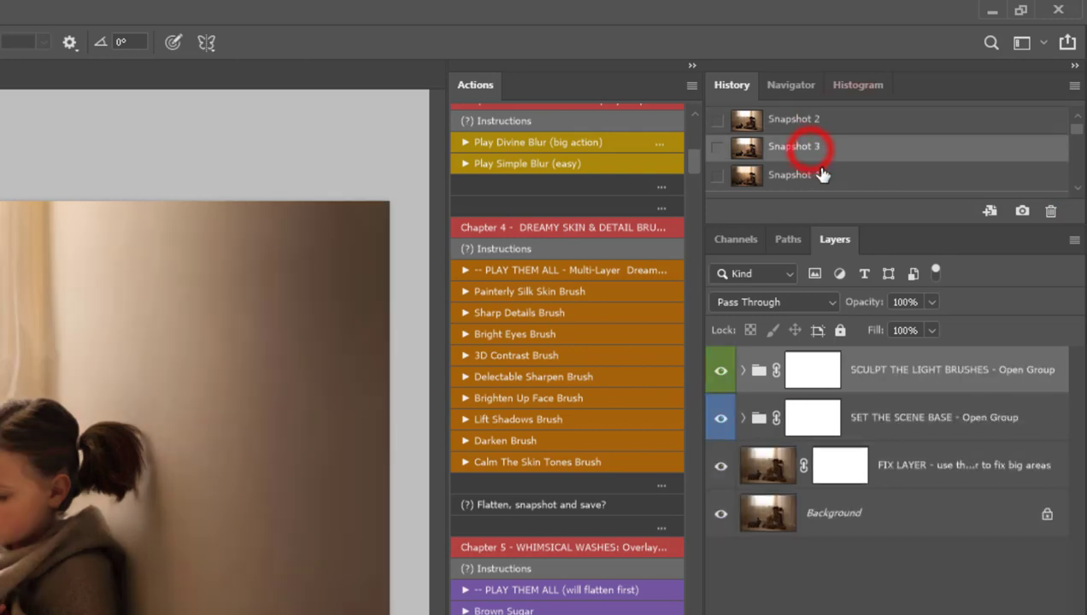
{"action": "left_click", "coordinate": [818, 175]}
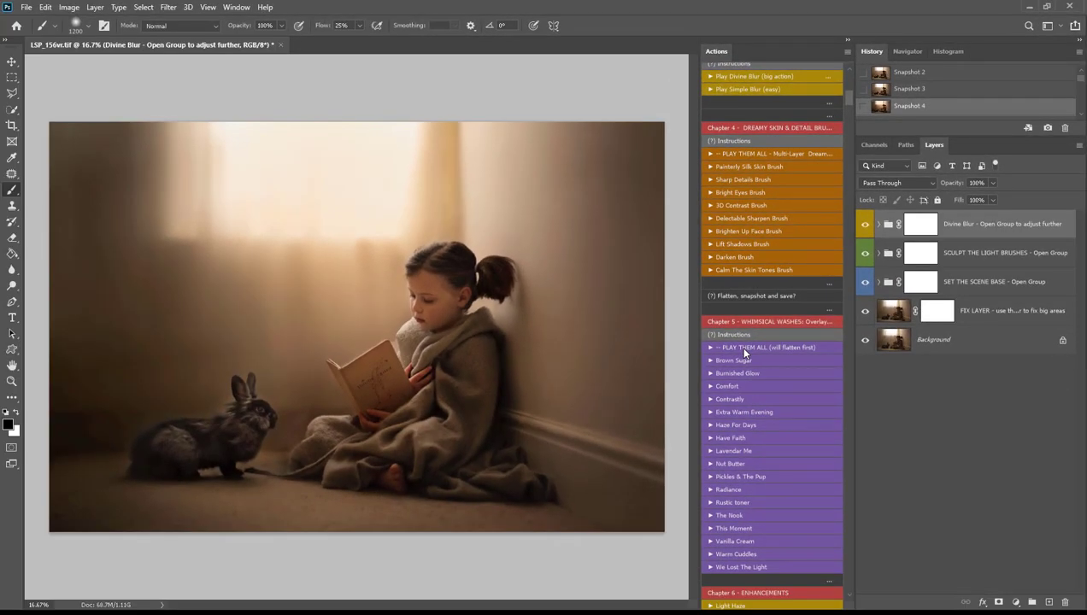
Step: Run the Whimsical Washes action that plays all washes, agreeing to flatten the image
{"action": "left_click", "coordinate": [742, 351]}
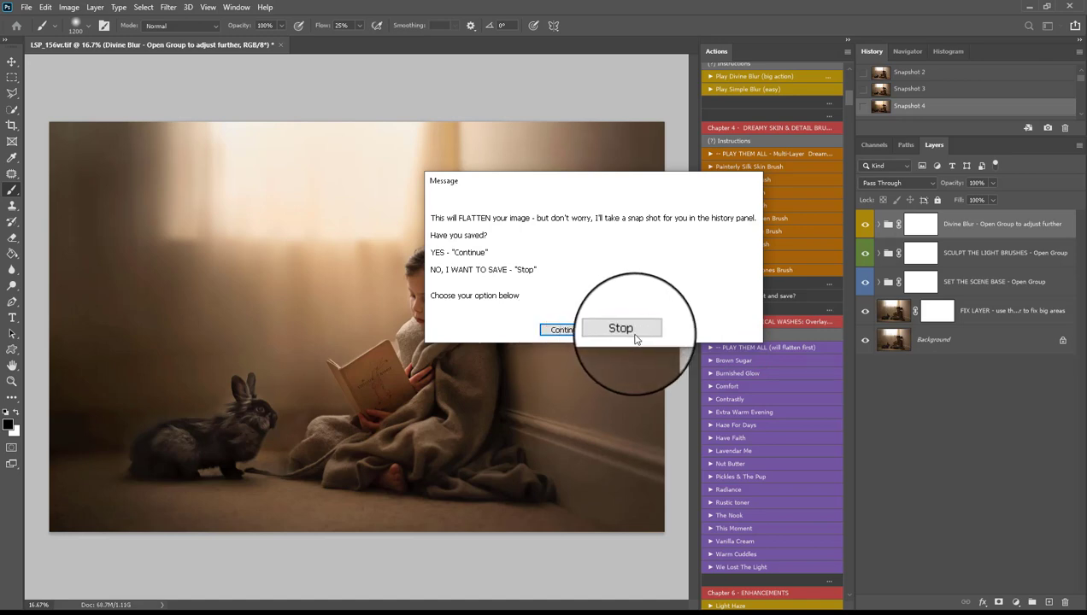
{"action": "left_click", "coordinate": [564, 330]}
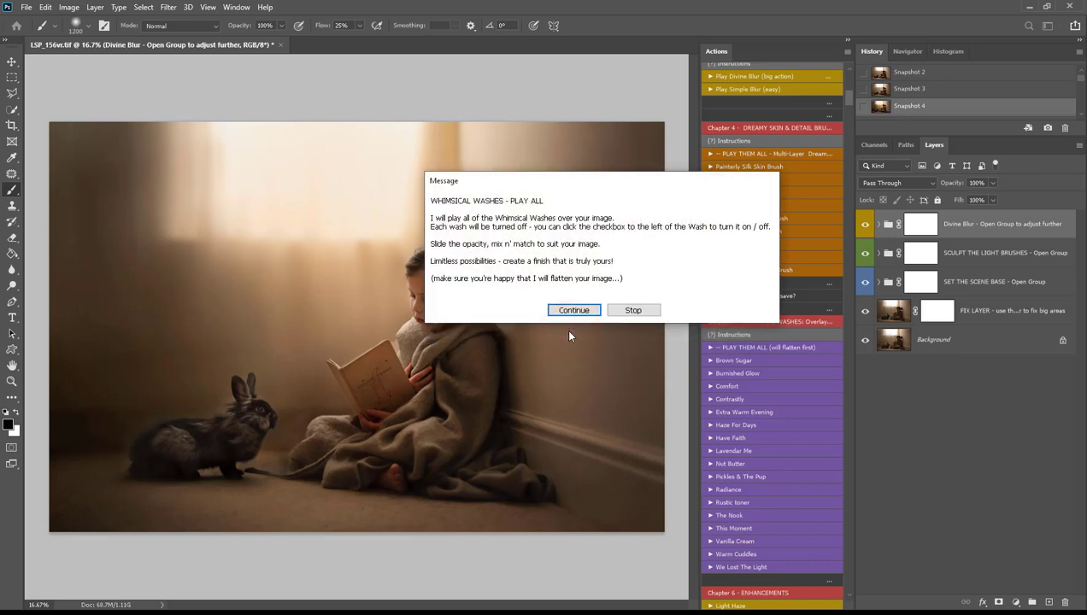
{"action": "left_click", "coordinate": [574, 310]}
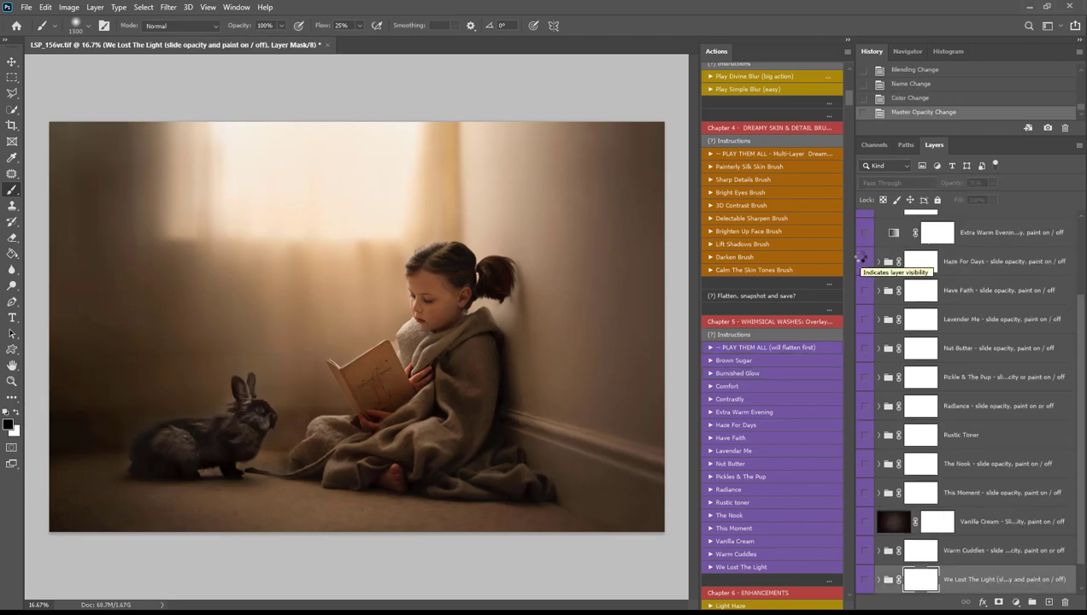
Step: Preview the We Lost The Light, Warm Cuddles, Vanilla Cream, This Moment, The Nook and Radiance washes one at a time
{"action": "scroll", "coordinate": [994, 406], "scroll_direction": "down", "scroll_amount": 1}
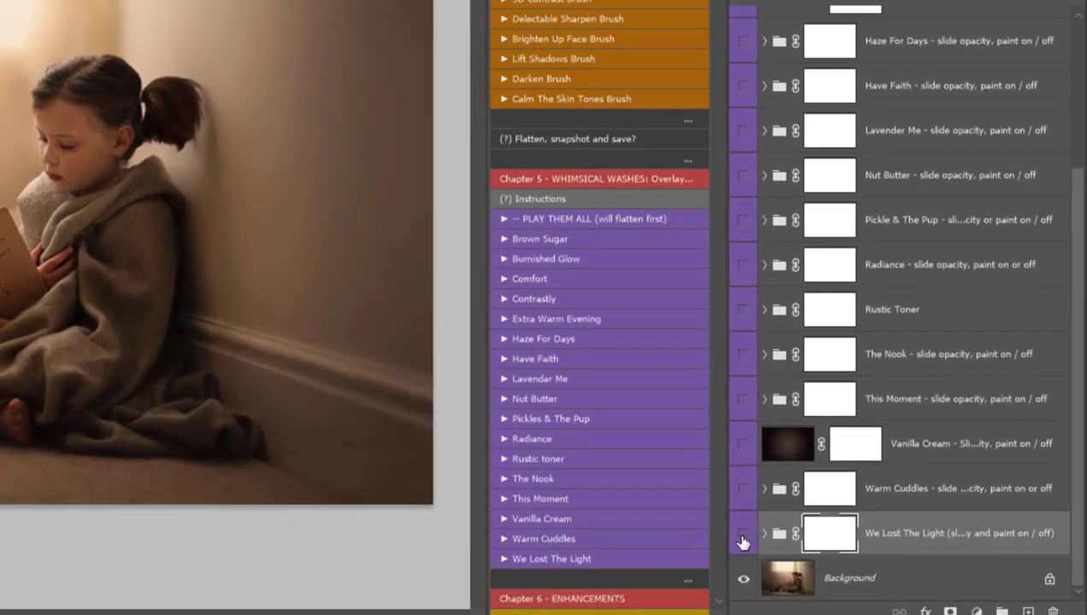
{"action": "left_click", "coordinate": [864, 551]}
{"action": "left_click", "coordinate": [742, 535]}
{"action": "left_click", "coordinate": [742, 494]}
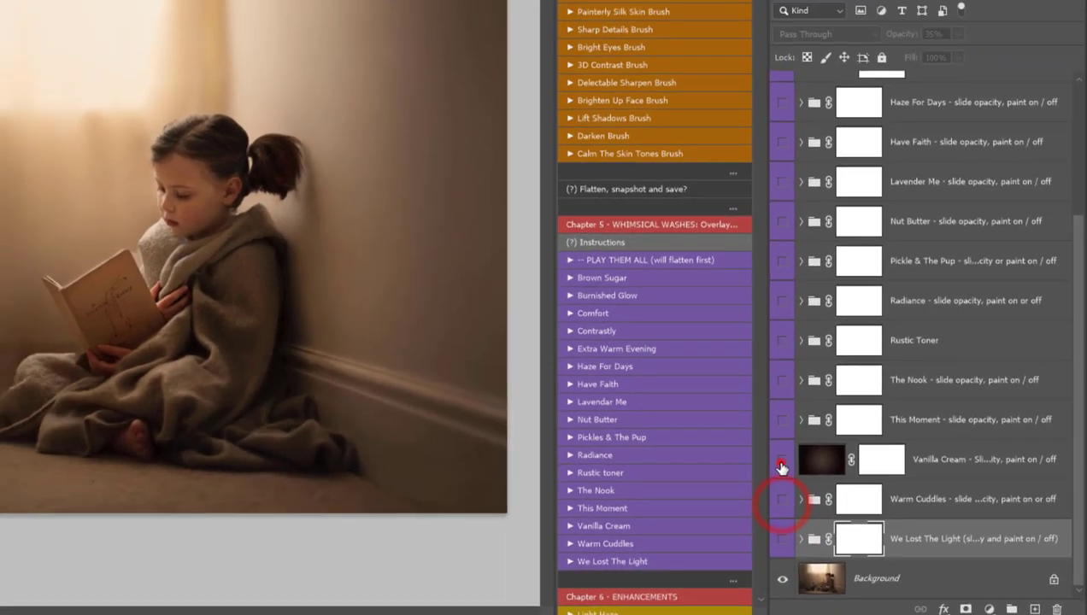
{"action": "left_click", "coordinate": [743, 443]}
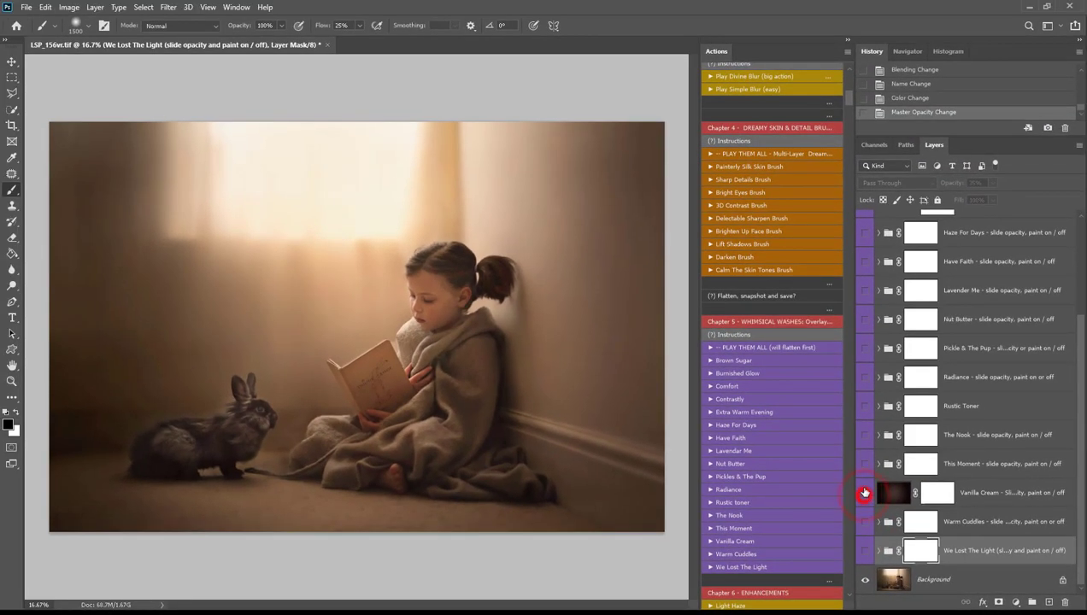
{"action": "left_click", "coordinate": [743, 398]}
{"action": "left_click", "coordinate": [864, 440]}
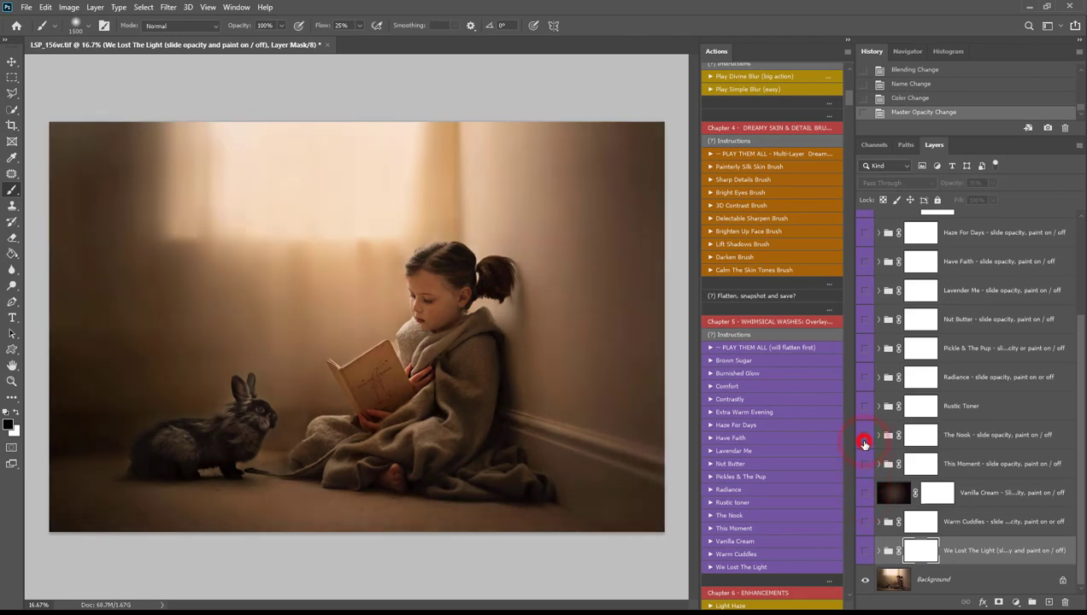
{"action": "left_click", "coordinate": [865, 377]}
Step: Preview the Nut Butter, Lavender Me, Have Faith and Haze For Days washes one at a time
{"action": "scroll", "coordinate": [863, 401], "scroll_direction": "up", "scroll_amount": 3}
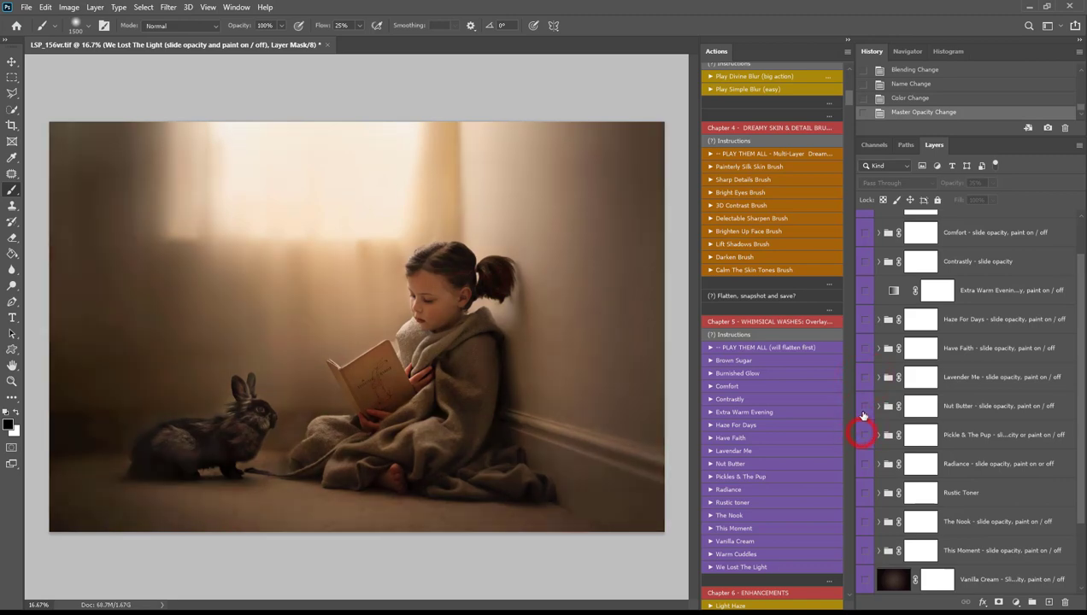
{"action": "left_click", "coordinate": [862, 410]}
{"action": "left_click", "coordinate": [864, 377]}
{"action": "left_click", "coordinate": [865, 350]}
{"action": "left_click", "coordinate": [864, 319]}
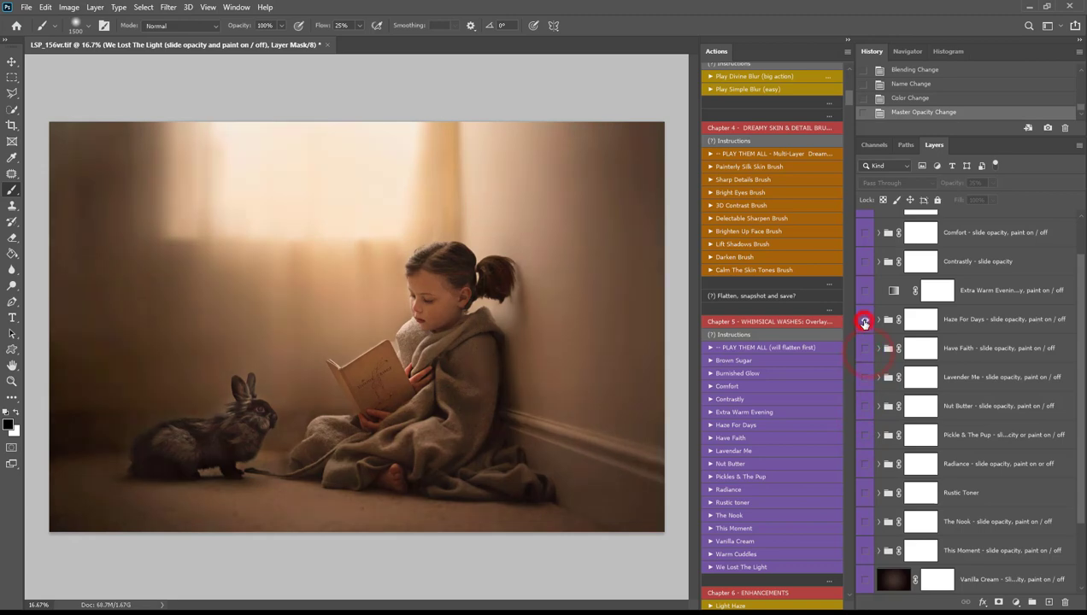
Step: Turn on the Extra Warm Evening wash and paint black on its mask over the girl and her book
{"action": "left_click", "coordinate": [864, 293]}
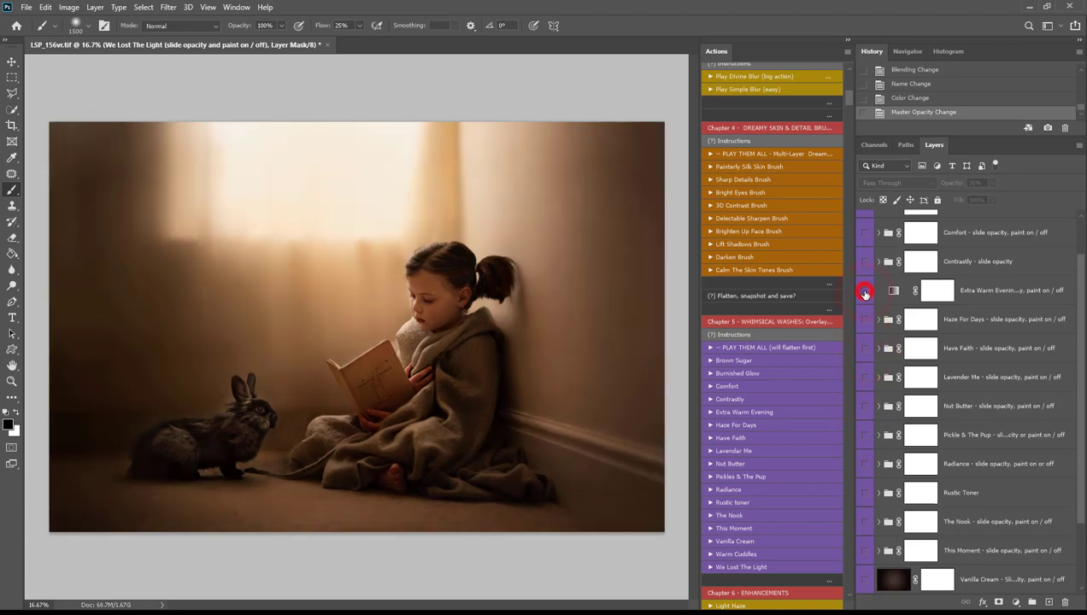
{"action": "left_click", "coordinate": [865, 293]}
{"action": "left_click", "coordinate": [865, 292]}
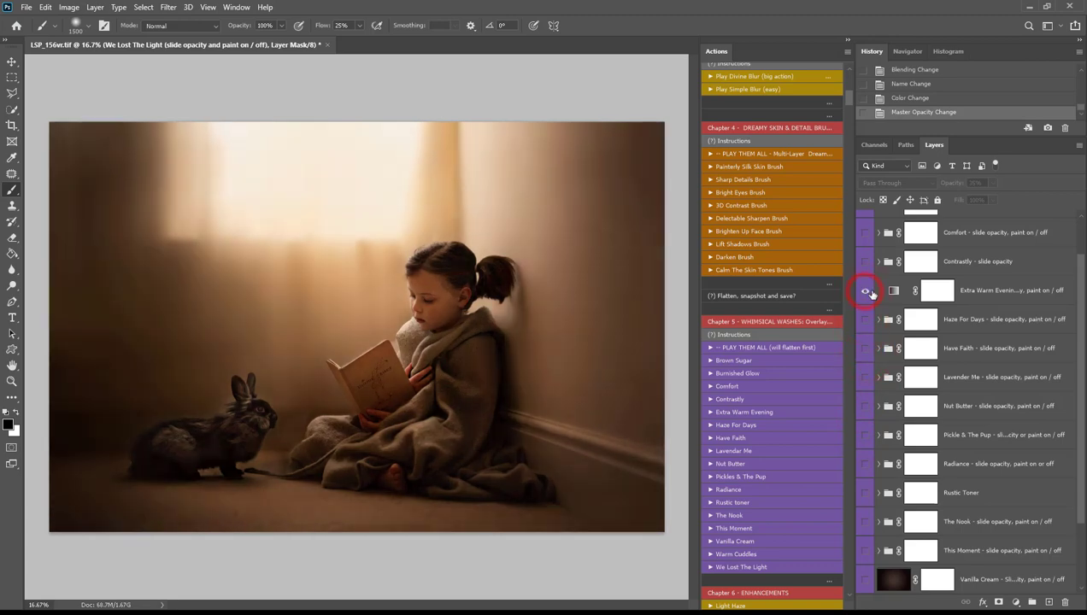
{"action": "left_click", "coordinate": [938, 290]}
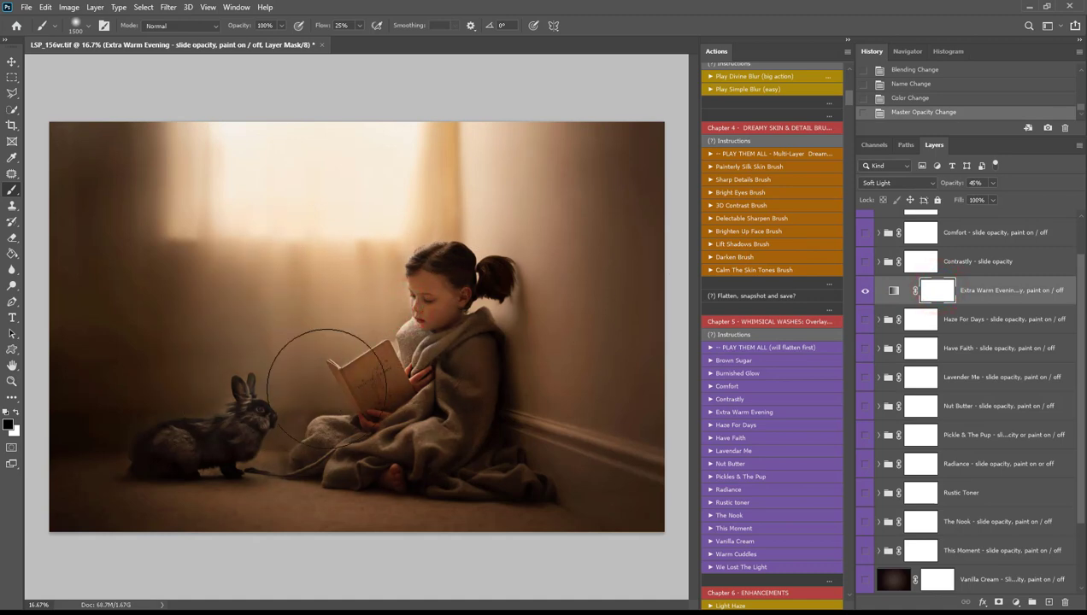
{"action": "left_click", "coordinate": [370, 334]}
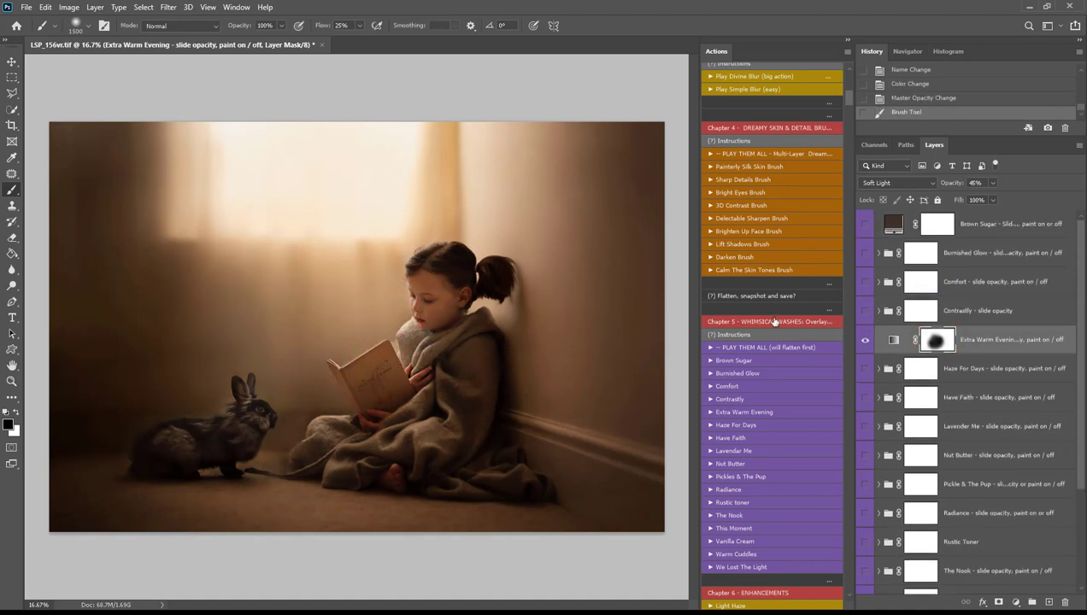
Step: Turn on the Contrastly wash and lower its opacity
{"action": "left_click", "coordinate": [865, 311]}
{"action": "left_click", "coordinate": [864, 311]}
{"action": "left_click", "coordinate": [865, 311]}
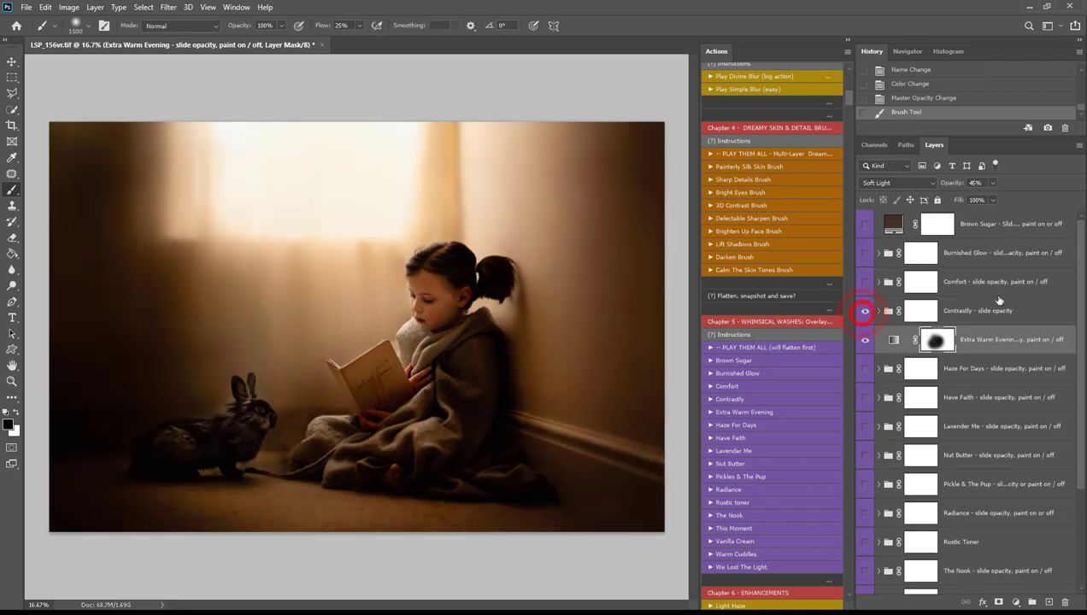
{"action": "left_click", "coordinate": [873, 310]}
{"action": "left_click", "coordinate": [991, 183]}
{"action": "left_click_drag", "start_coordinate": [982, 199], "coordinate": [969, 199]}
{"action": "left_click", "coordinate": [961, 305], "text": "ctrl"}
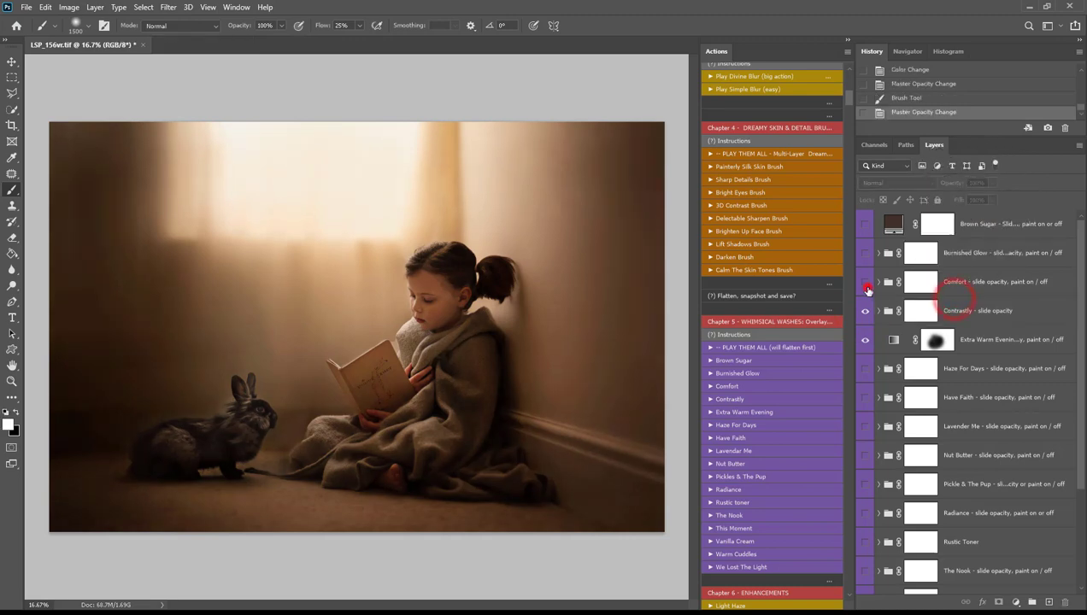
Step: Turn on the Comfort wash and lower its opacity to about 20%
{"action": "left_click", "coordinate": [864, 282]}
{"action": "left_click", "coordinate": [940, 281]}
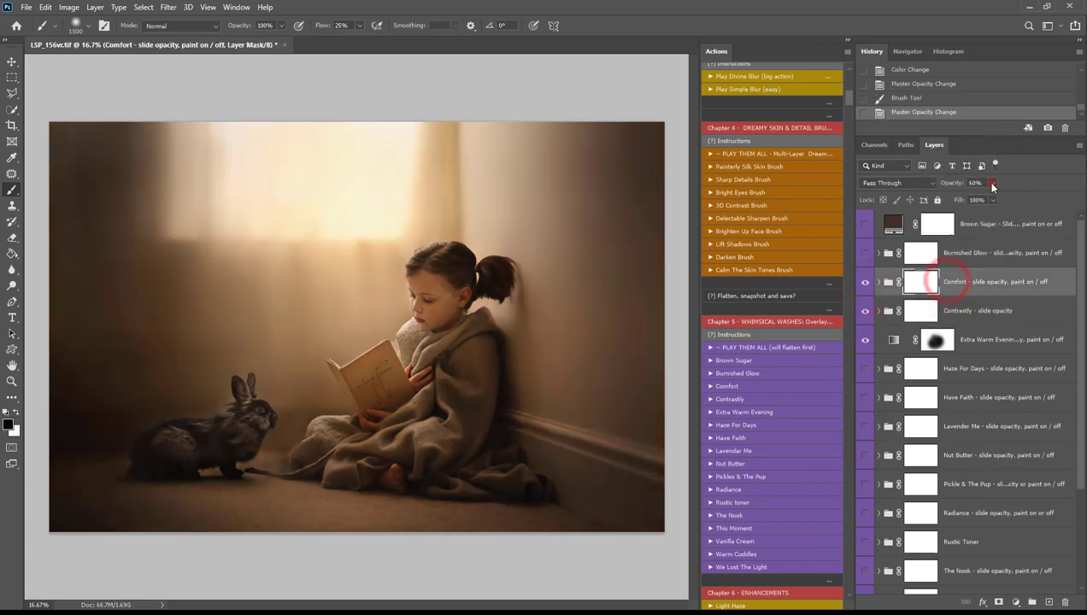
{"action": "left_click", "coordinate": [991, 183]}
{"action": "left_click_drag", "start_coordinate": [960, 201], "coordinate": [972, 201]}
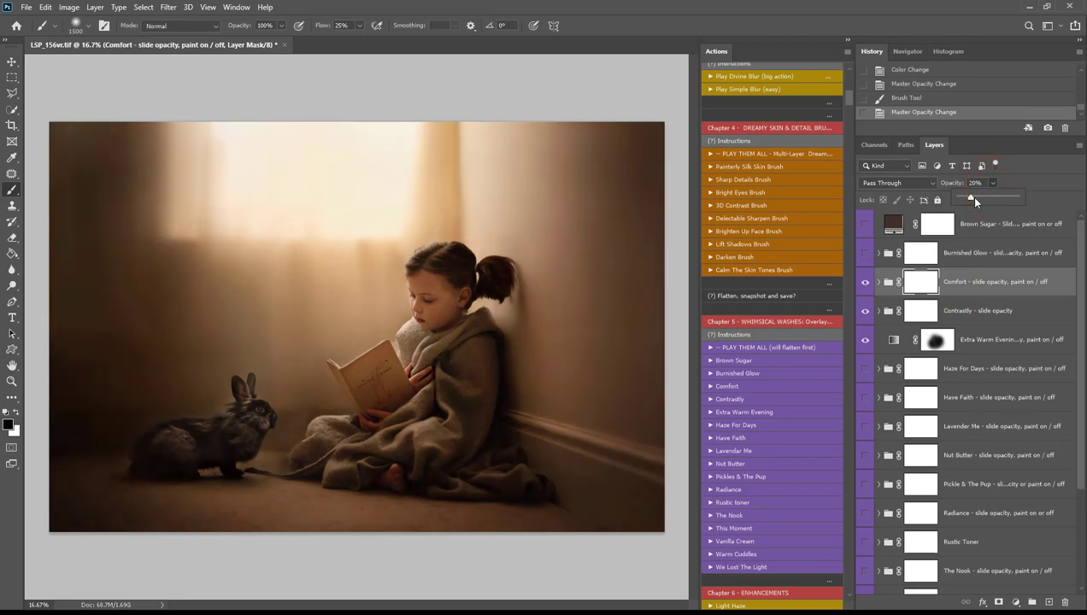
Step: Turn on the Burnished Glow wash and set its opacity to 17%
{"action": "left_click", "coordinate": [961, 250]}
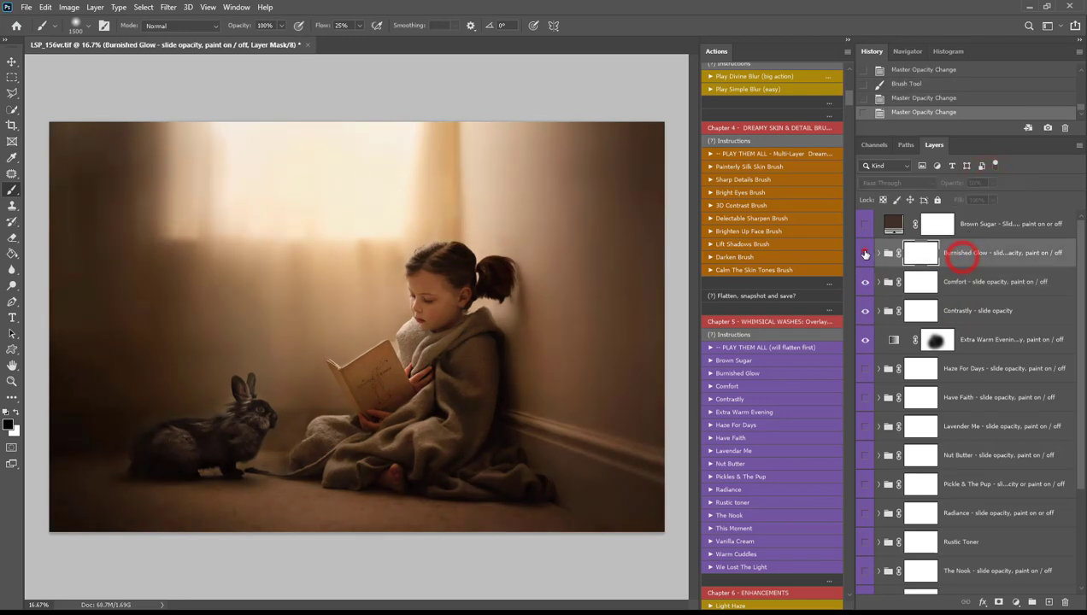
{"action": "left_click", "coordinate": [864, 253]}
{"action": "left_click", "coordinate": [970, 254]}
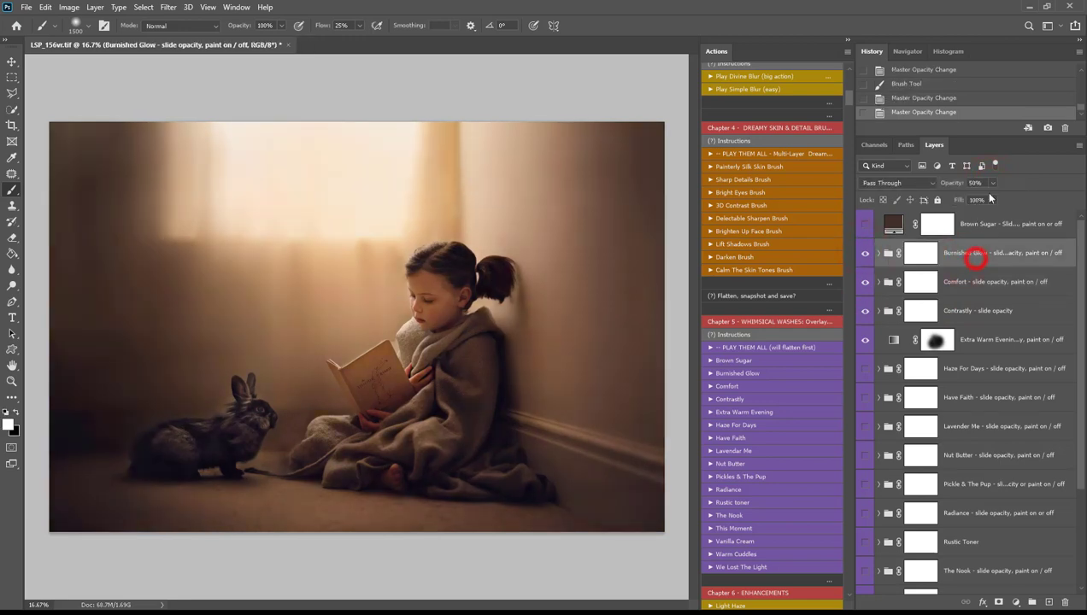
{"action": "left_click", "coordinate": [991, 183]}
{"action": "left_click_drag", "start_coordinate": [956, 202], "coordinate": [977, 202]}
{"action": "left_click", "coordinate": [970, 242]}
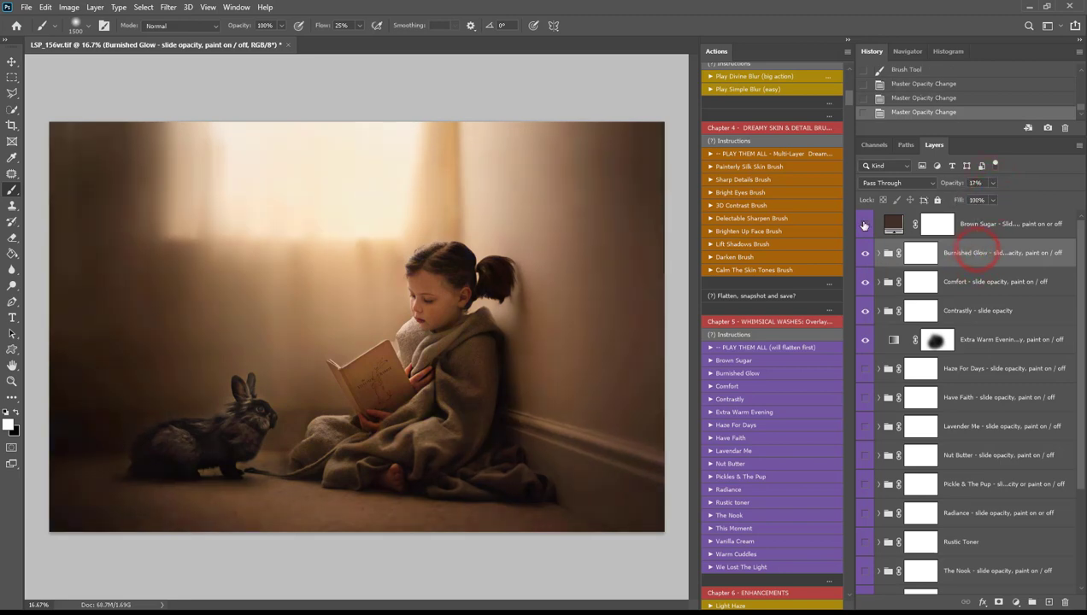
Step: Turn on the Brown Sugar wash and paint black on its mask over the girl's face, book and blanket
{"action": "left_click", "coordinate": [864, 224]}
{"action": "left_click", "coordinate": [936, 224]}
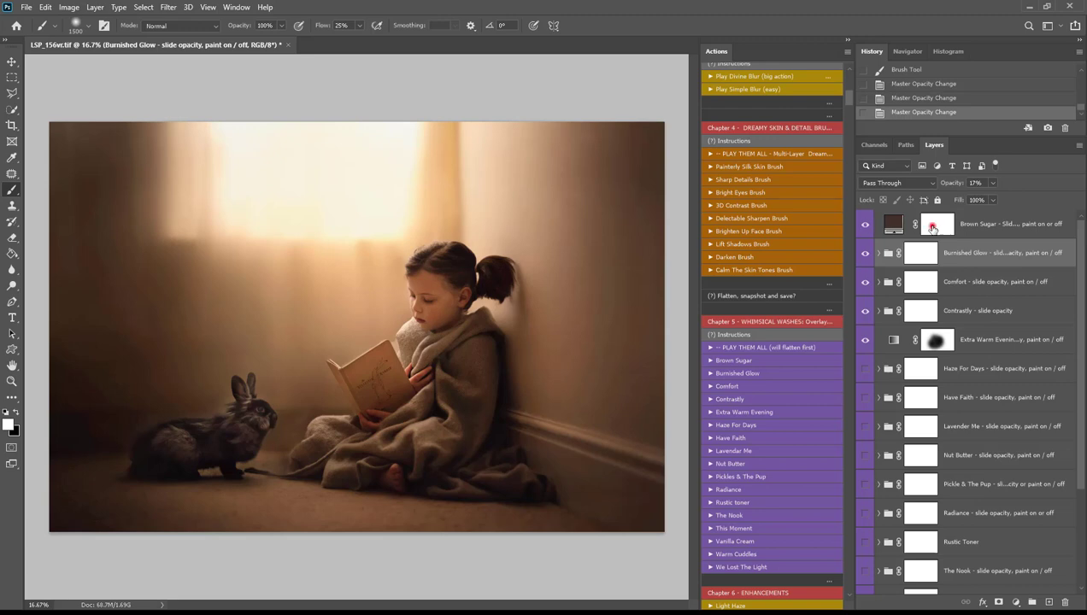
{"action": "left_click", "coordinate": [432, 313]}
{"action": "mouse_move", "coordinate": [369, 417]}
{"action": "left_mouse_down"}
{"action": "mouse_move", "coordinate": [354, 380]}
{"action": "mouse_move", "coordinate": [397, 325]}
{"action": "left_mouse_up"}
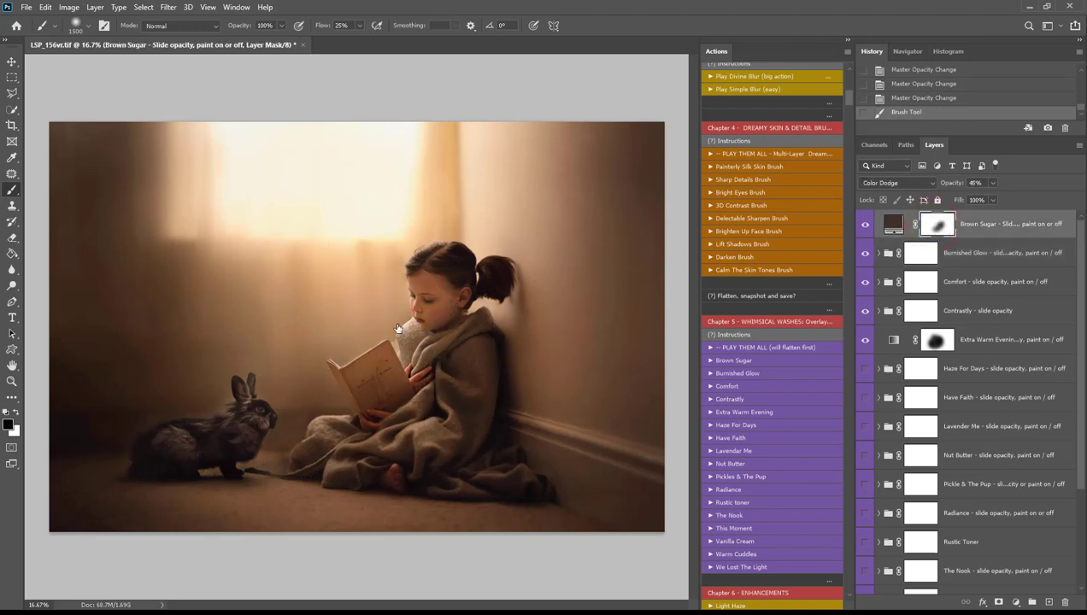
Step: Run the Clean Up Unused Layers action from the Tool Kit to delete the hidden wash layers
{"action": "scroll", "coordinate": [965, 393], "scroll_direction": "down", "scroll_amount": 8}
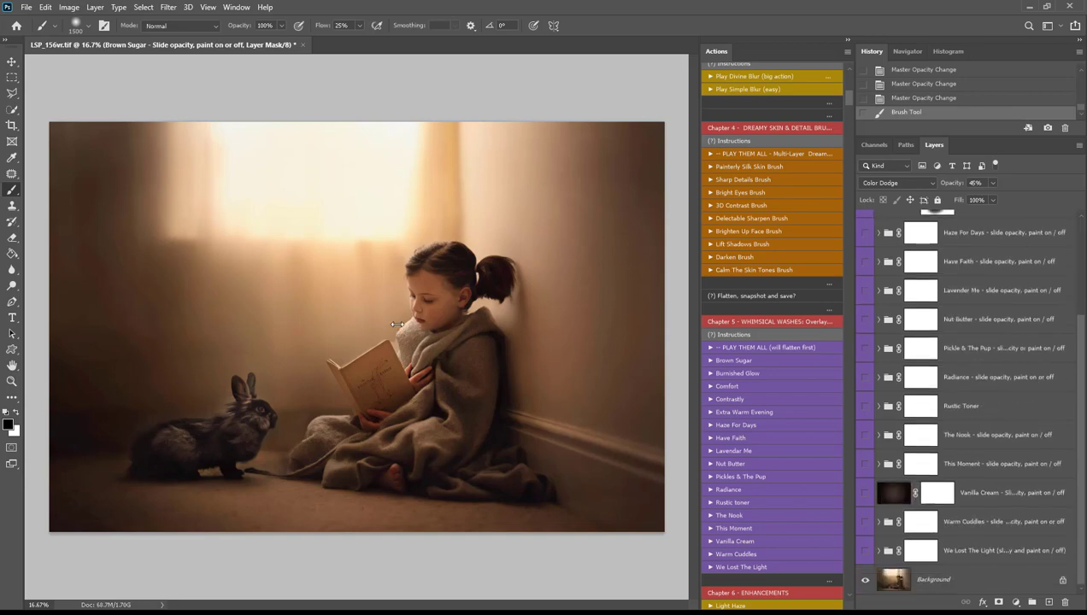
{"action": "scroll", "coordinate": [766, 143], "scroll_direction": "up", "scroll_amount": 3}
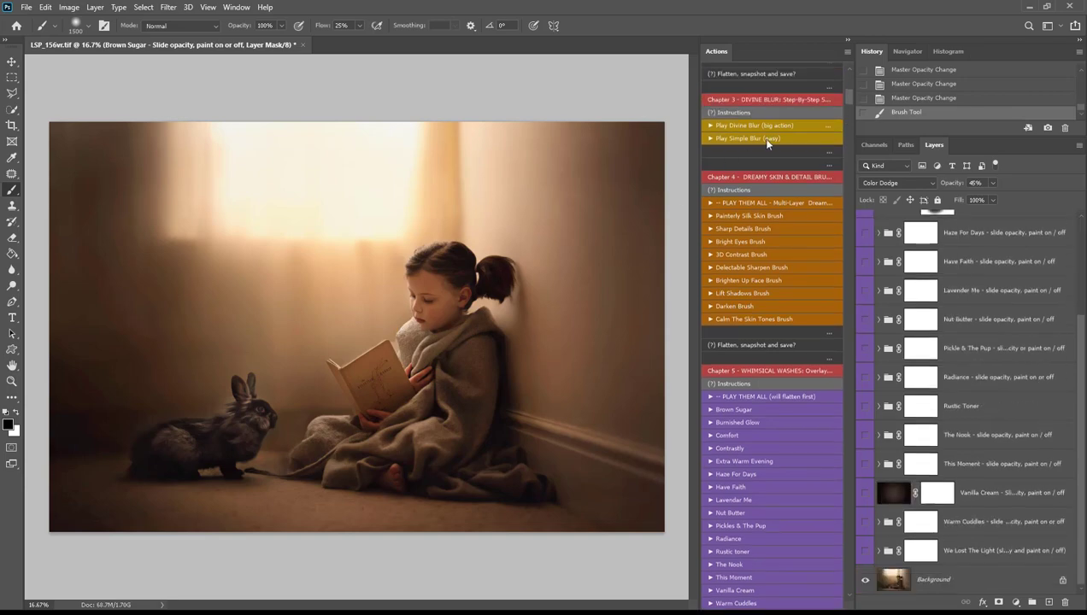
{"action": "left_click_drag", "start_coordinate": [847, 101], "coordinate": [844, 82]}
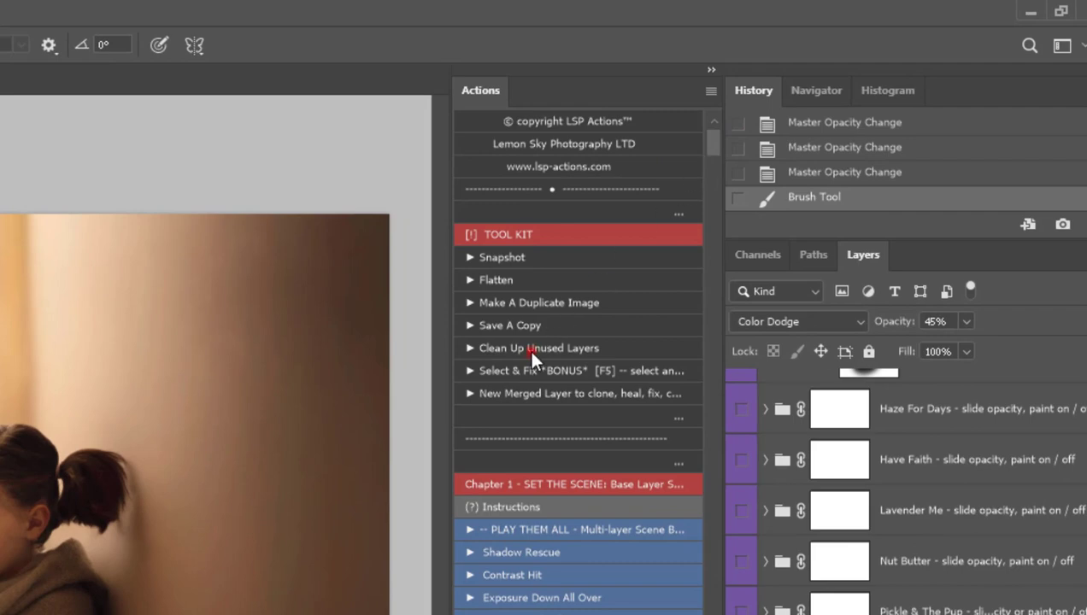
{"action": "left_click", "coordinate": [530, 348]}
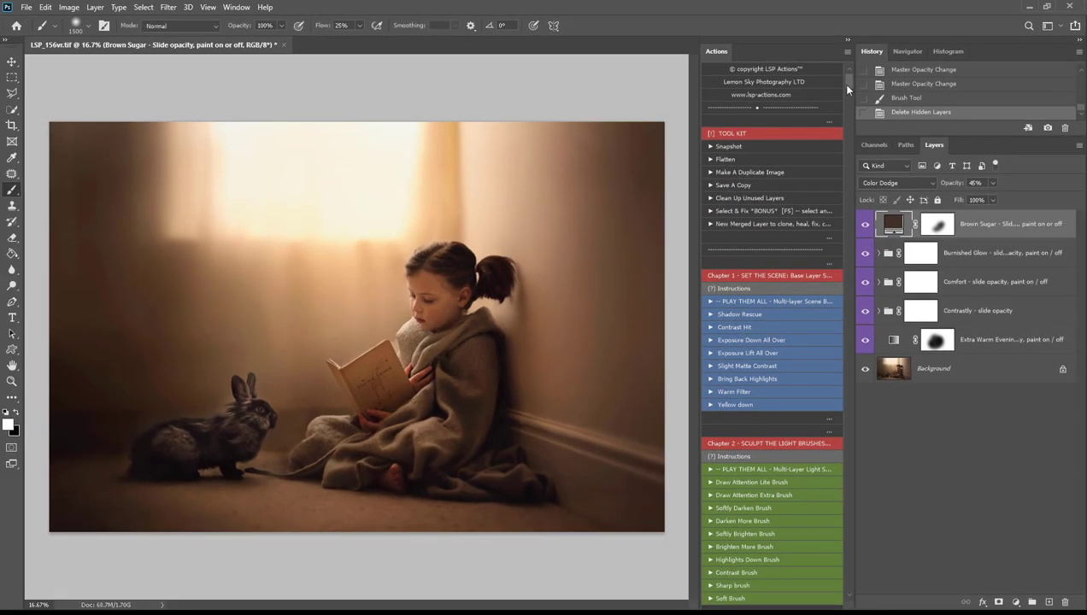
Step: Run the Sun Beams action from Chapter 6 - Enhancements
{"action": "left_click_drag", "start_coordinate": [848, 86], "coordinate": [850, 114]}
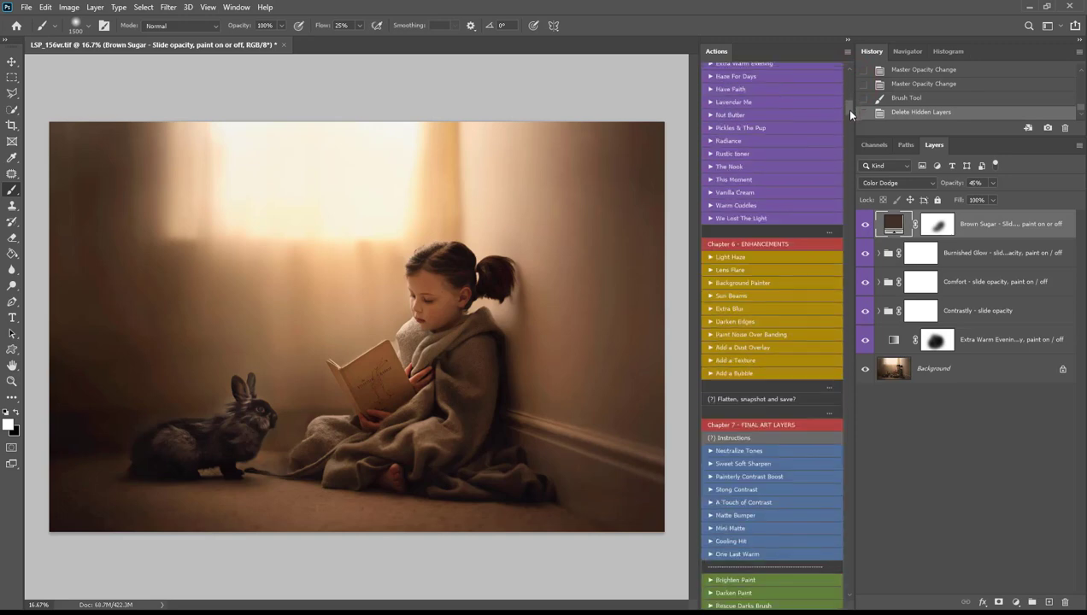
{"action": "left_click", "coordinate": [764, 300]}
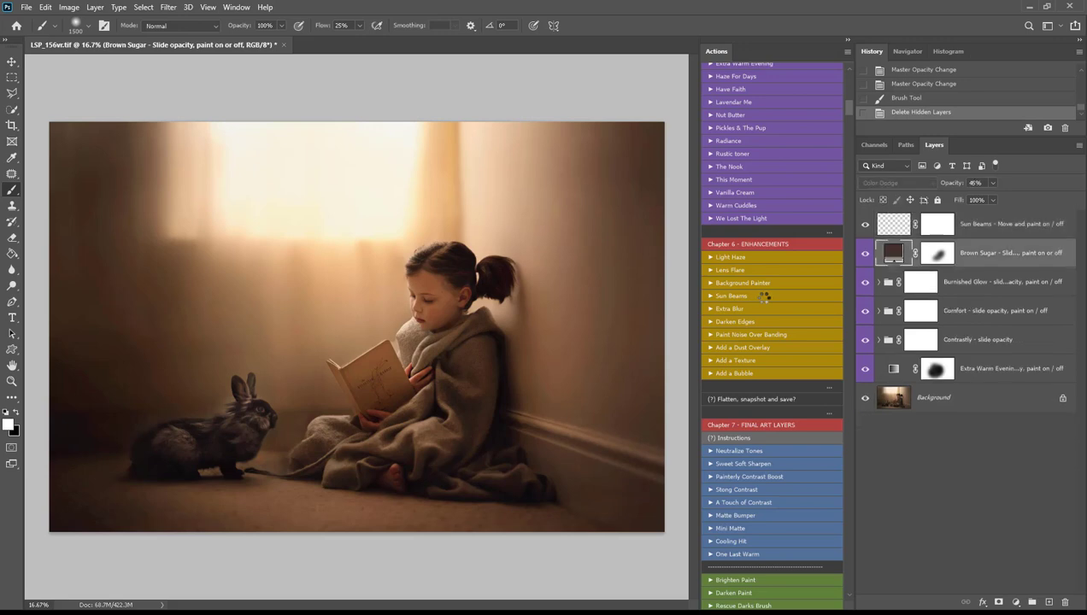
{"action": "left_click", "coordinate": [585, 313]}
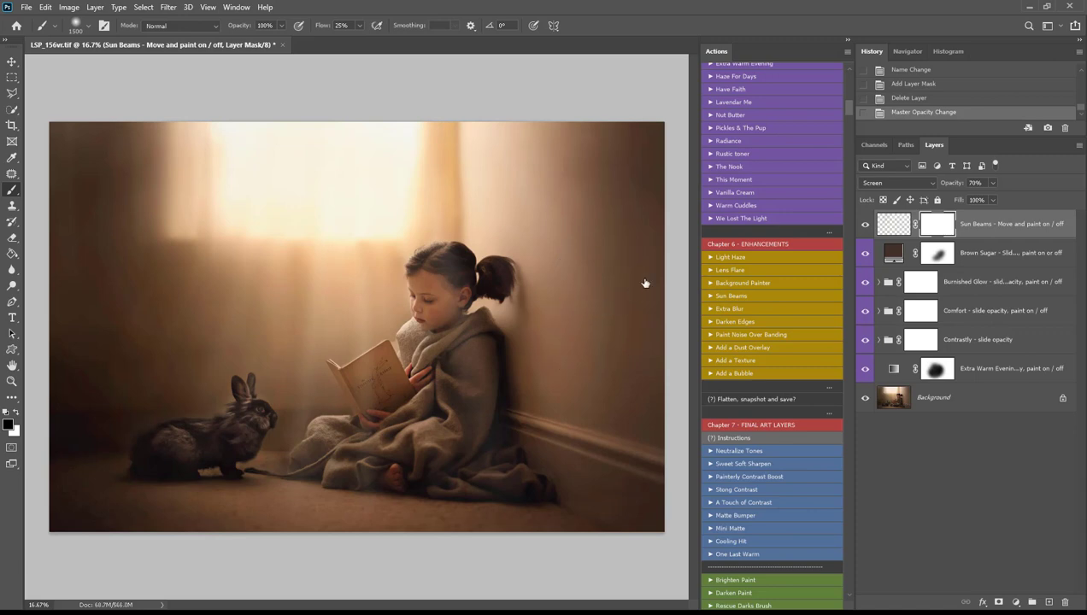
Step: Rotate the sun beams to about -16.5° with Free Transform and paint black on their mask over the girl and the wall beside her
{"action": "key", "text": "ctrl+t"}
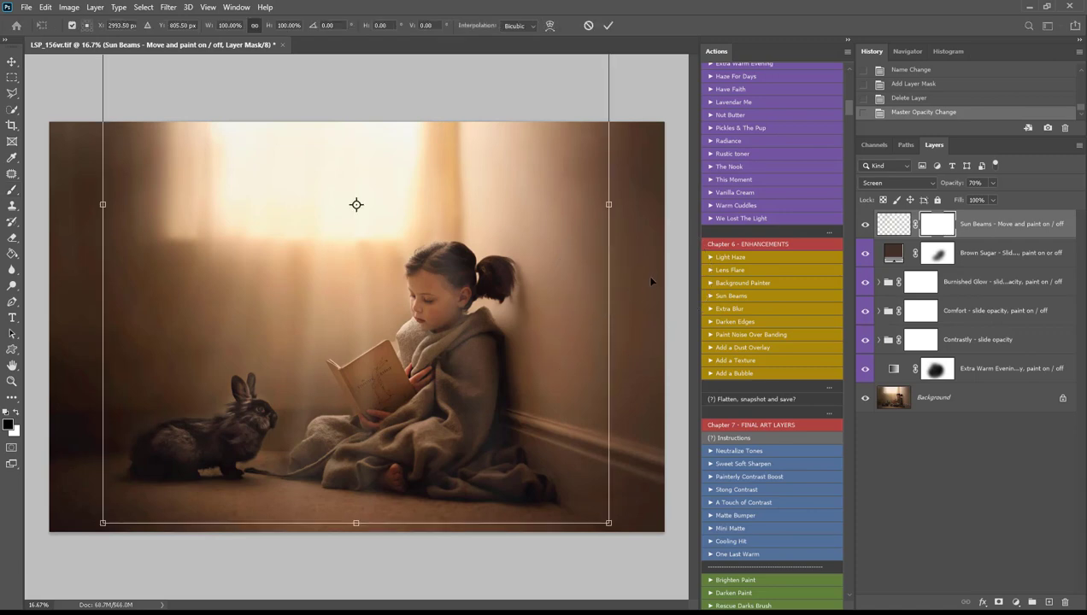
{"action": "left_click_drag", "start_coordinate": [628, 351], "coordinate": [471, 453]}
{"action": "left_click_drag", "start_coordinate": [458, 364], "coordinate": [419, 383]}
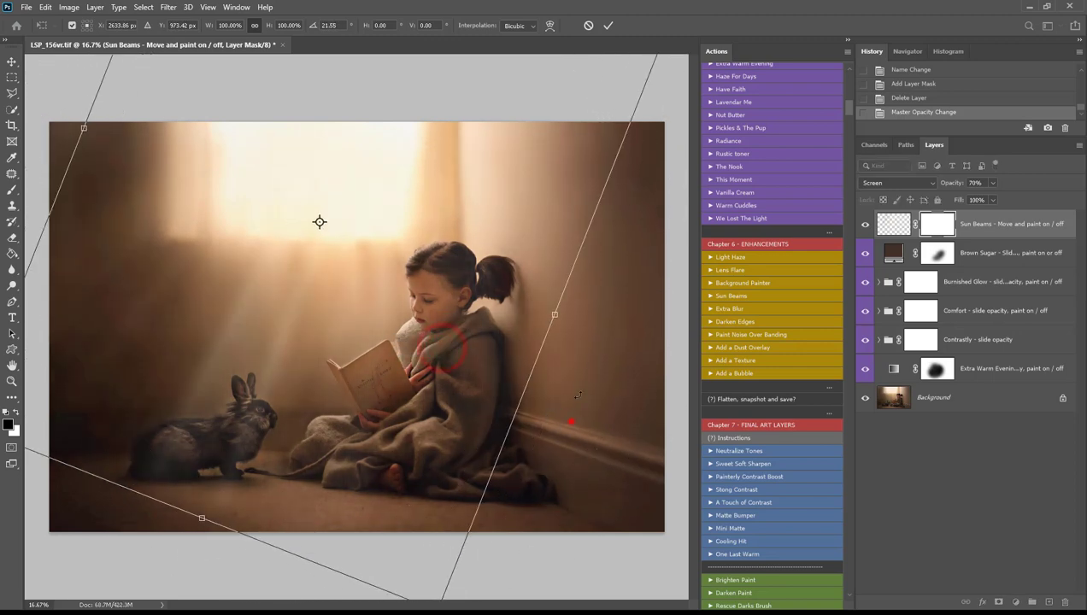
{"action": "left_click_drag", "start_coordinate": [571, 419], "coordinate": [561, 283]}
{"action": "left_click_drag", "start_coordinate": [516, 406], "coordinate": [521, 371]}
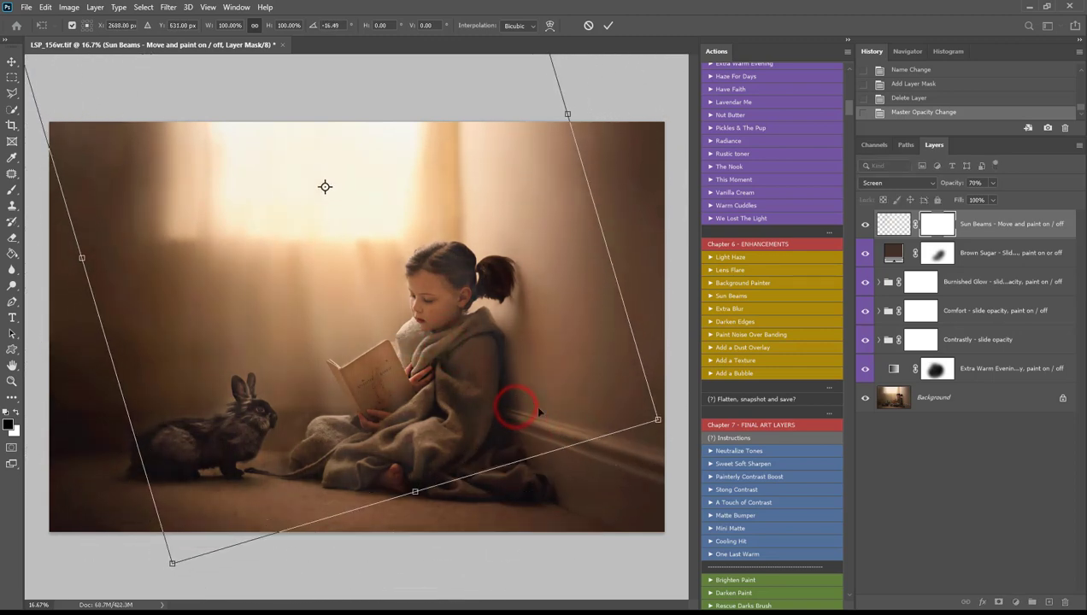
{"action": "key", "text": "Return"}
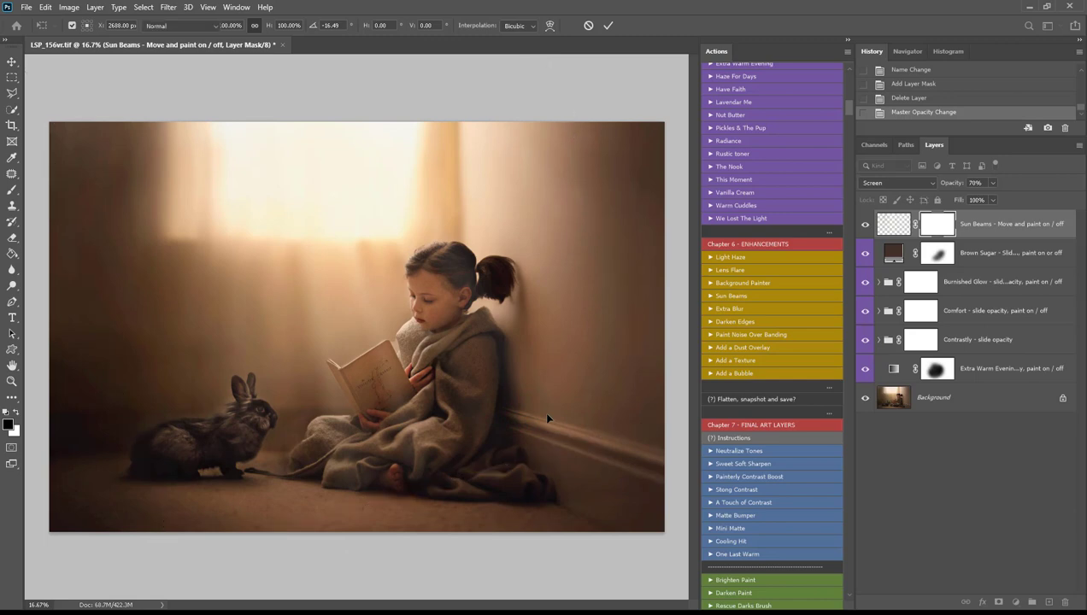
{"action": "key", "text": "b"}
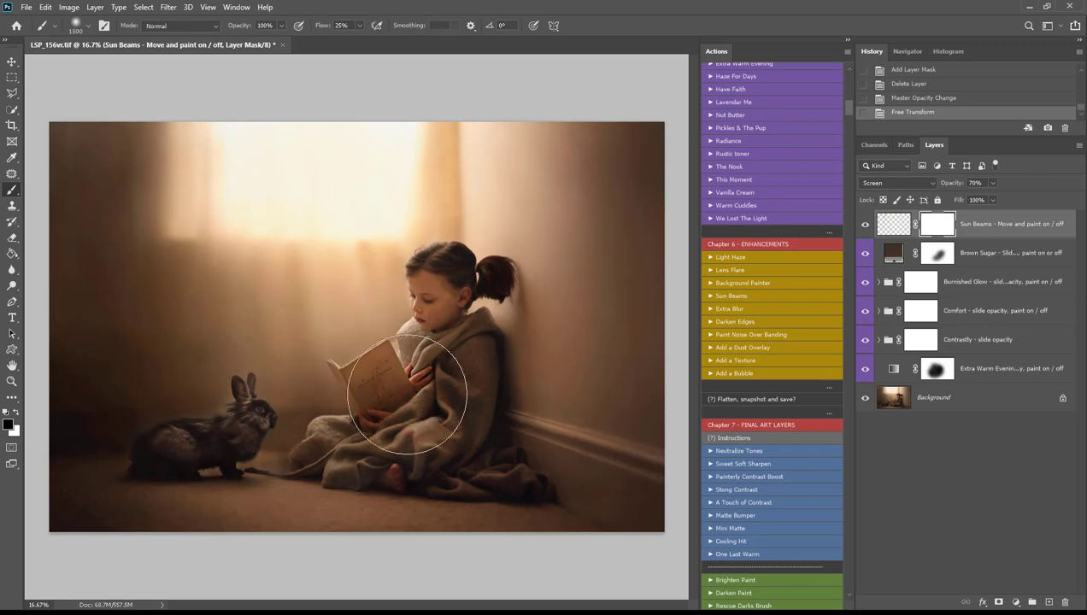
{"action": "mouse_move", "coordinate": [516, 437]}
{"action": "left_mouse_down"}
{"action": "mouse_move", "coordinate": [361, 474]}
{"action": "mouse_move", "coordinate": [571, 392]}
{"action": "left_mouse_up"}
Step: Run the Darken Edges action and paint black on its mask over the rabbit, the wall behind it and the girl
{"action": "left_click", "coordinate": [756, 320]}
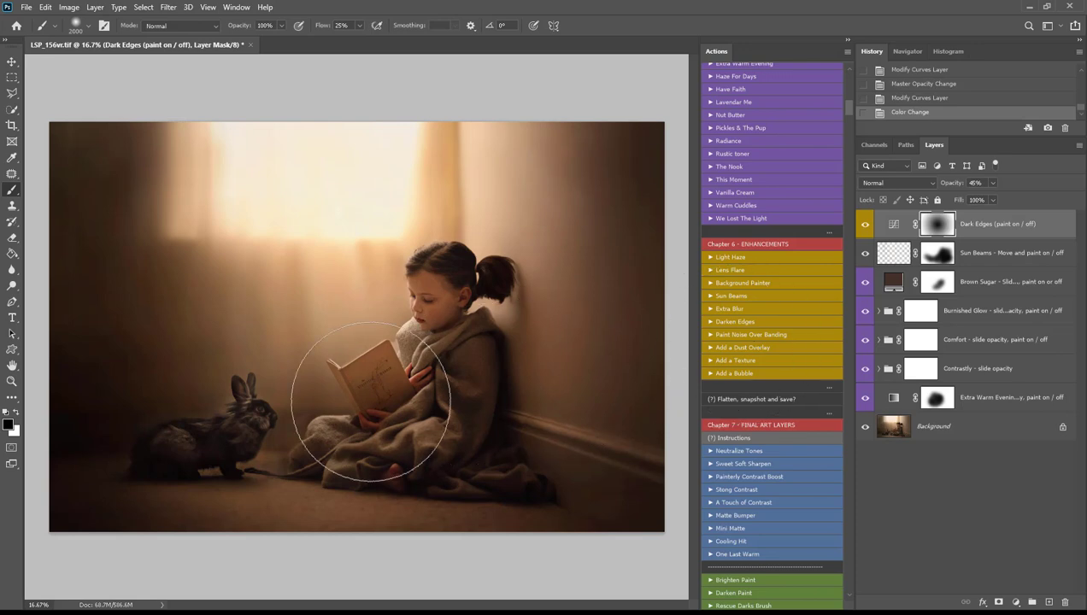
{"action": "mouse_move", "coordinate": [286, 416]}
{"action": "left_mouse_down"}
{"action": "mouse_move", "coordinate": [98, 430]}
{"action": "mouse_move", "coordinate": [151, 428]}
{"action": "mouse_move", "coordinate": [165, 379]}
{"action": "mouse_move", "coordinate": [146, 285]}
{"action": "mouse_move", "coordinate": [92, 419]}
{"action": "mouse_move", "coordinate": [68, 393]}
{"action": "left_mouse_up"}
{"action": "mouse_move", "coordinate": [379, 380]}
{"action": "left_mouse_down"}
{"action": "mouse_move", "coordinate": [343, 365]}
{"action": "mouse_move", "coordinate": [351, 380]}
{"action": "mouse_move", "coordinate": [303, 407]}
{"action": "mouse_move", "coordinate": [415, 405]}
{"action": "mouse_move", "coordinate": [529, 361]}
{"action": "mouse_move", "coordinate": [491, 288]}
{"action": "mouse_move", "coordinate": [491, 185]}
{"action": "mouse_move", "coordinate": [492, 318]}
{"action": "mouse_move", "coordinate": [399, 380]}
{"action": "mouse_move", "coordinate": [429, 390]}
{"action": "mouse_move", "coordinate": [334, 215]}
{"action": "mouse_move", "coordinate": [202, 246]}
{"action": "mouse_move", "coordinate": [408, 277]}
{"action": "left_mouse_up"}
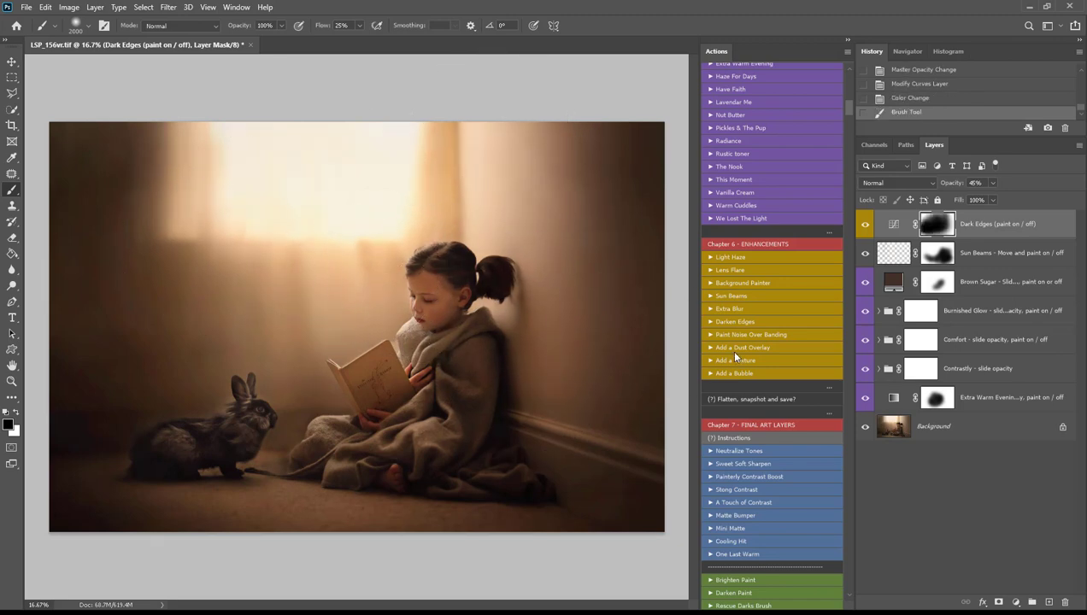
Step: Run the Add a Texture action and choose LSP TEXTURE - Illustrate.jpg from the LSP - Narrative Texture Pack folder
{"action": "scroll", "coordinate": [735, 357], "scroll_direction": "down", "scroll_amount": 1}
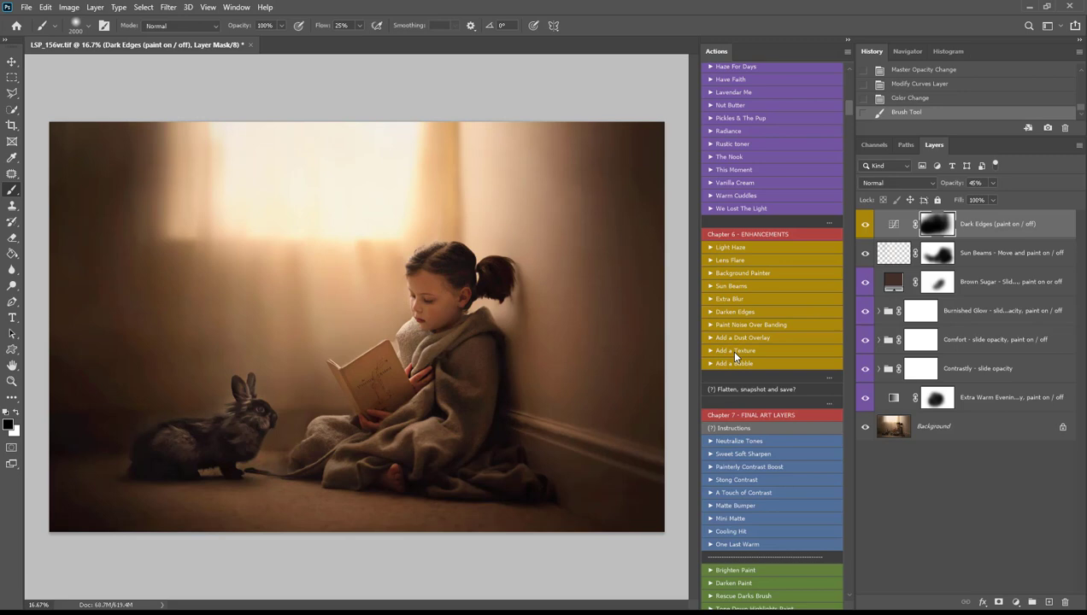
{"action": "left_click", "coordinate": [736, 350]}
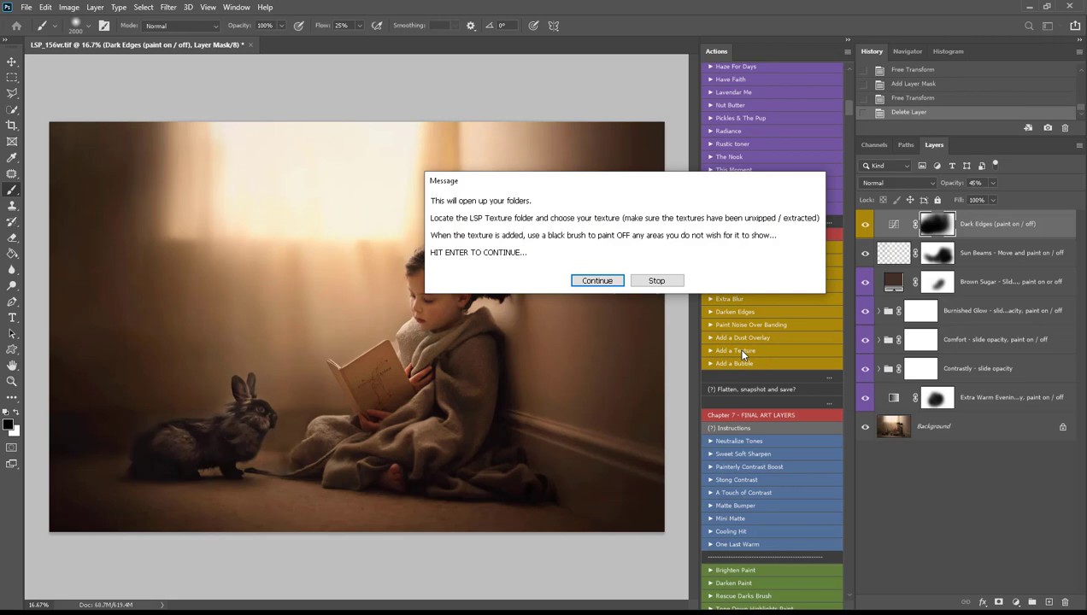
{"action": "left_click", "coordinate": [615, 282]}
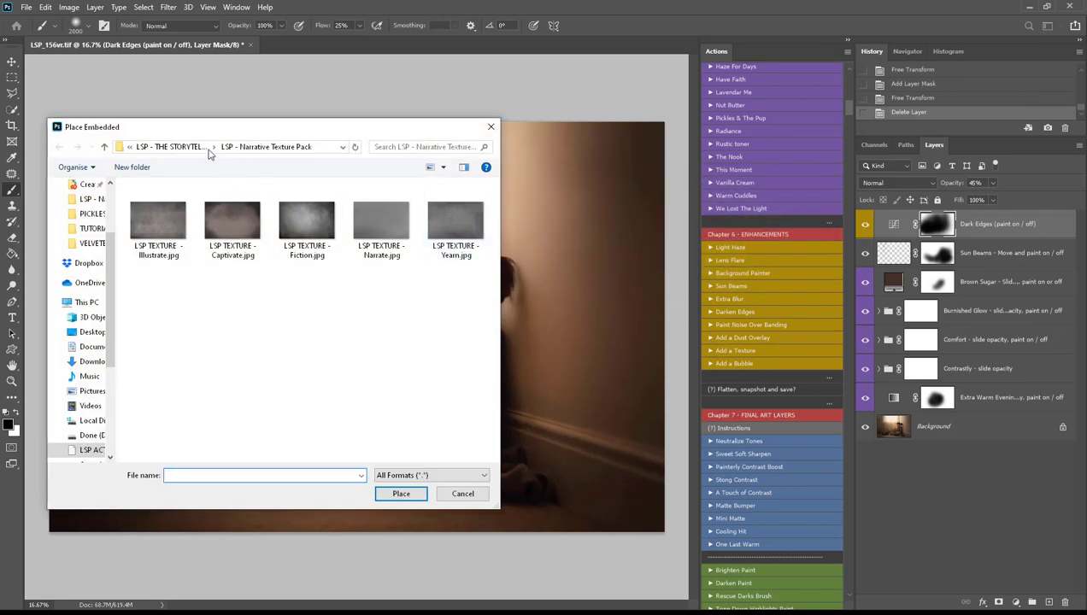
{"action": "left_click", "coordinate": [199, 147]}
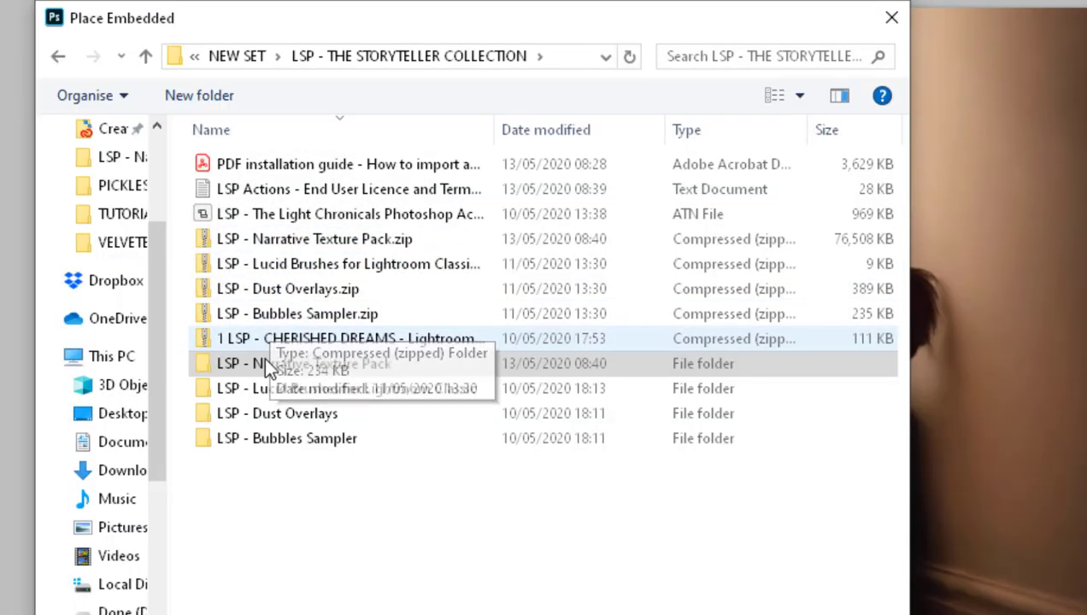
{"action": "double_click", "coordinate": [263, 362]}
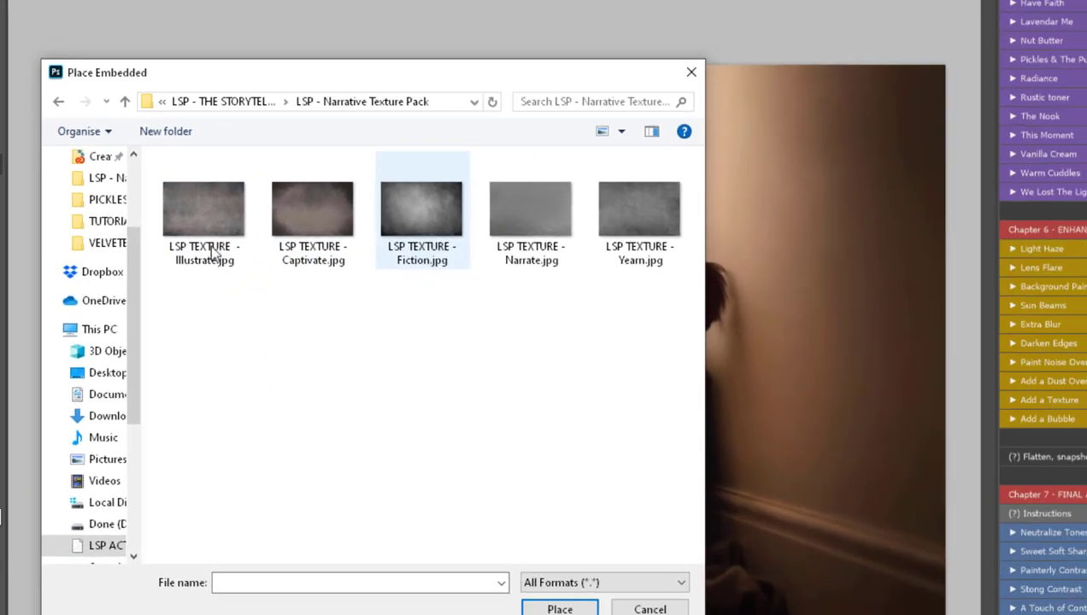
{"action": "left_click", "coordinate": [234, 205]}
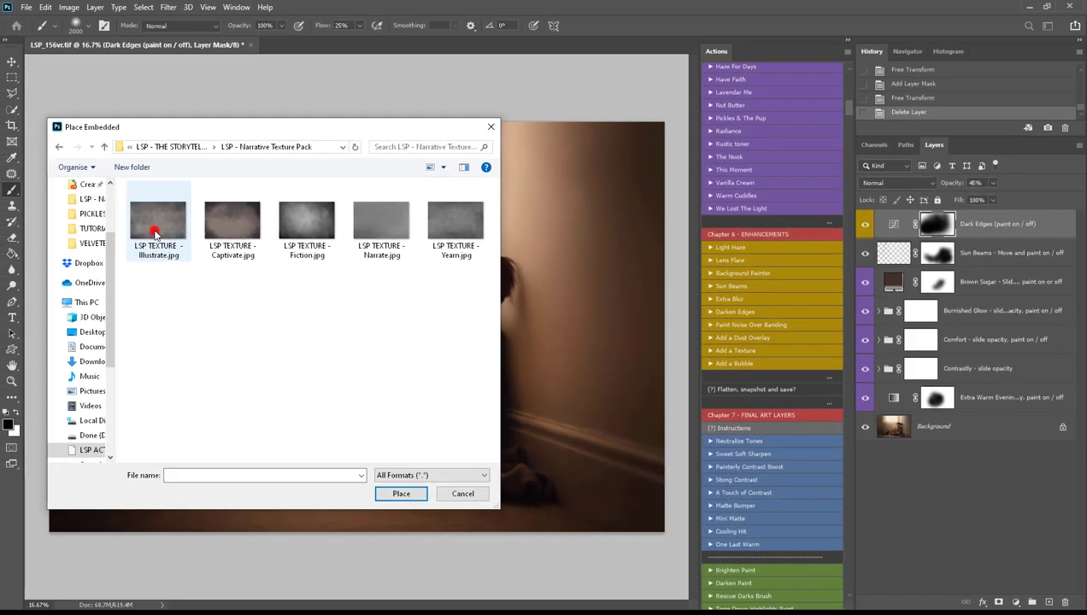
{"action": "left_click", "coordinate": [398, 493]}
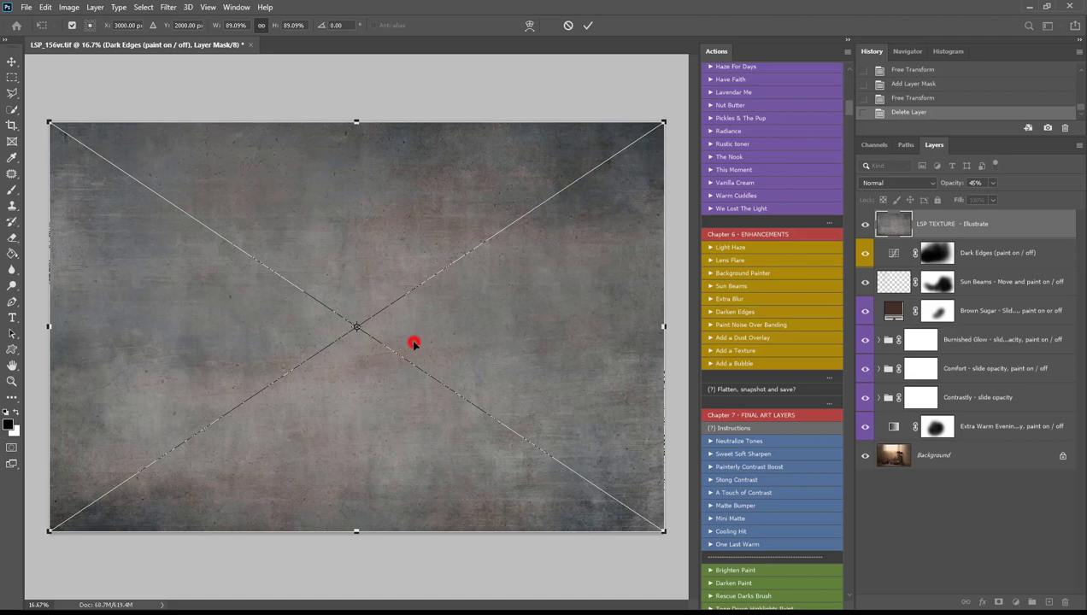
Step: Place the Illustrate texture over the photo in Soft Light mode and enlarge it to 90.61%
{"action": "left_click_drag", "start_coordinate": [412, 342], "coordinate": [380, 469]}
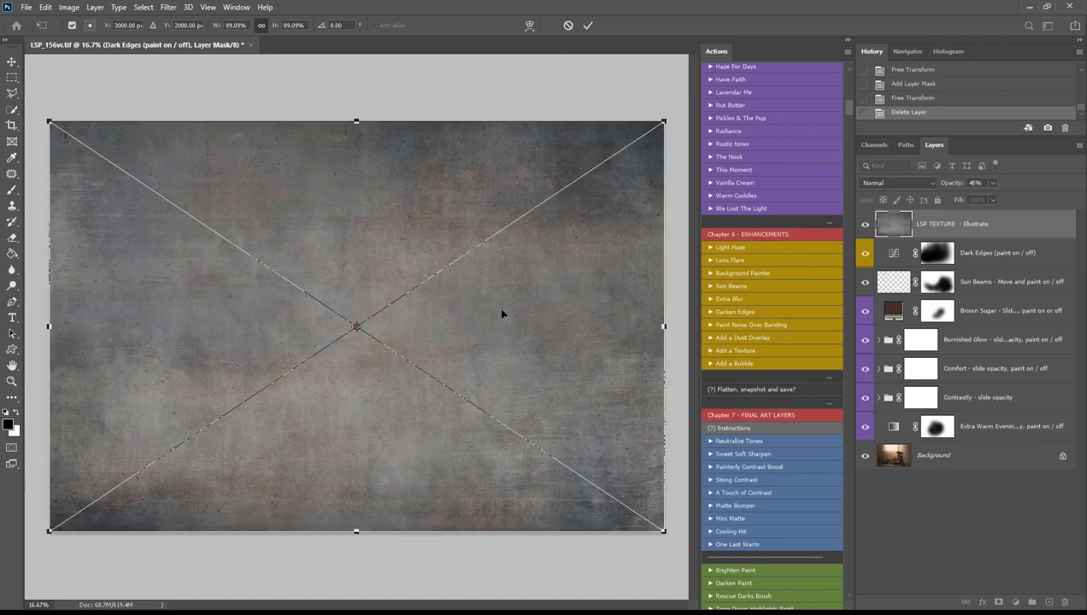
{"action": "key", "text": "Return"}
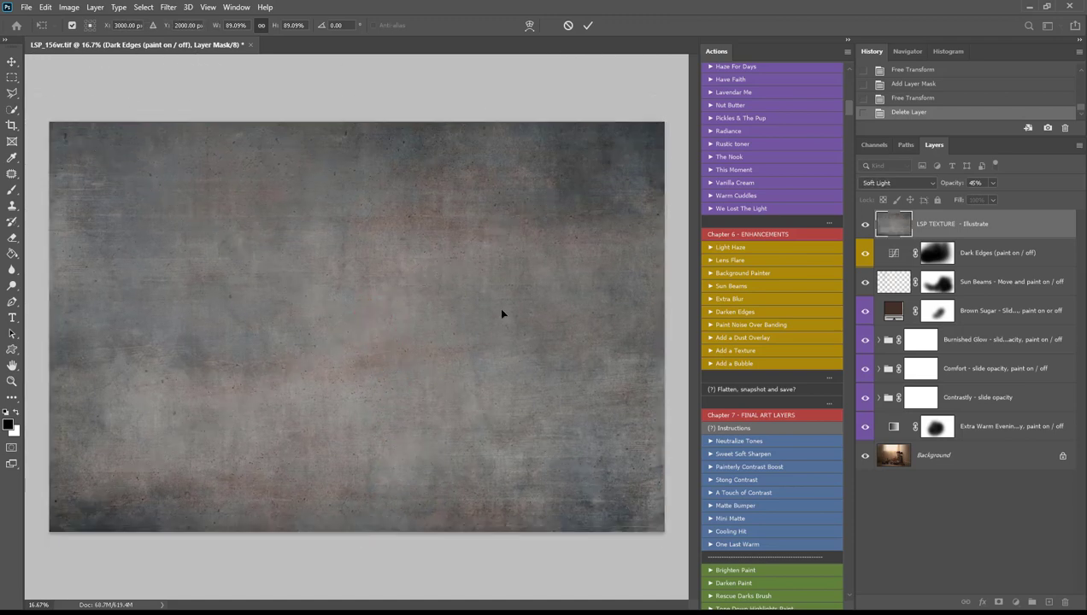
{"action": "key", "text": "shift+alt+f"}
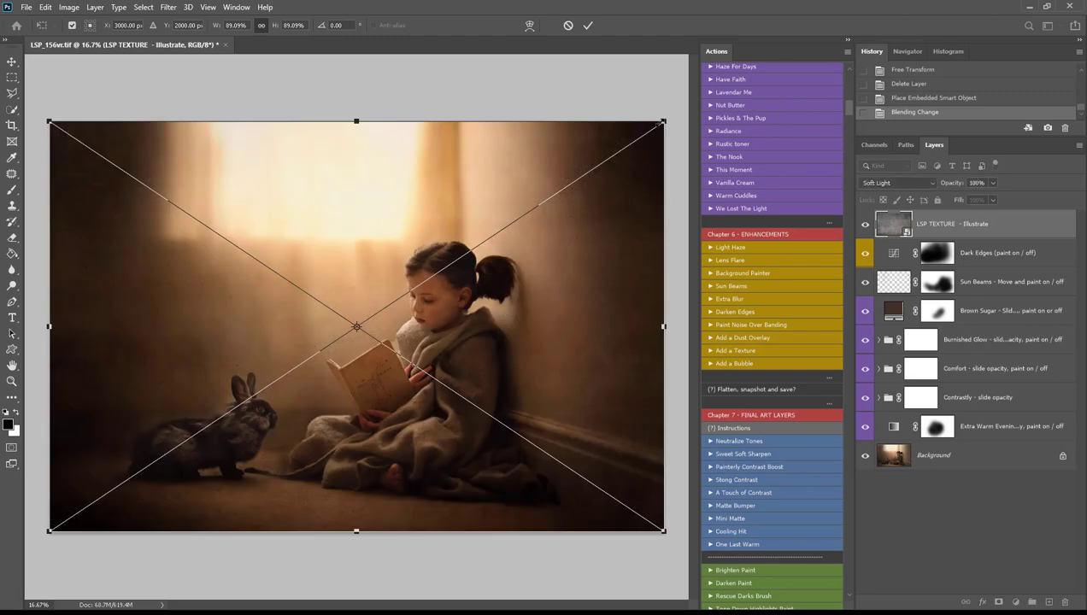
{"action": "left_click_drag", "start_coordinate": [664, 121], "coordinate": [674, 113]}
{"action": "mouse_move", "coordinate": [579, 297]}
{"action": "left_mouse_down"}
{"action": "mouse_move", "coordinate": [595, 286]}
{"action": "mouse_move", "coordinate": [548, 313]}
{"action": "mouse_move", "coordinate": [578, 297]}
{"action": "left_mouse_up"}
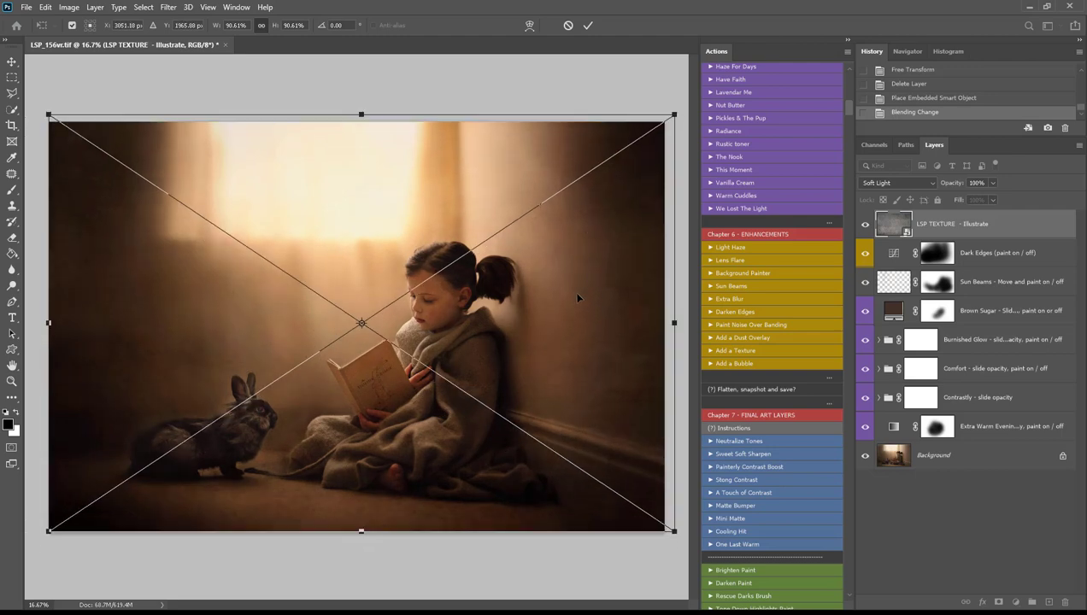
{"action": "key", "text": "Return"}
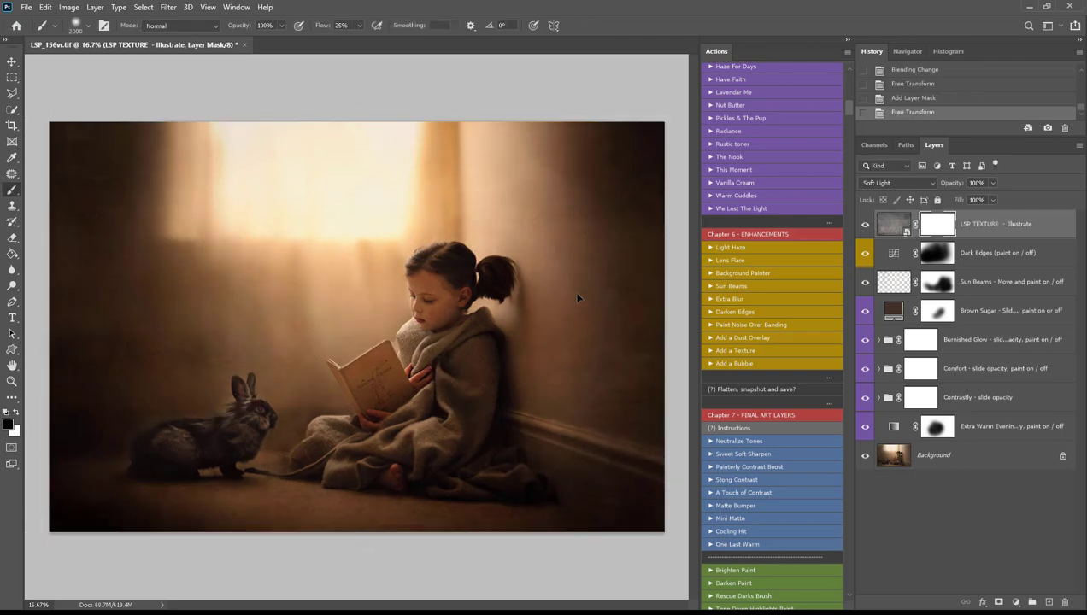
Step: Paint black with a large brush on the texture's mask over the girl, the book and the wall above the rabbit
{"action": "key", "text": "b"}
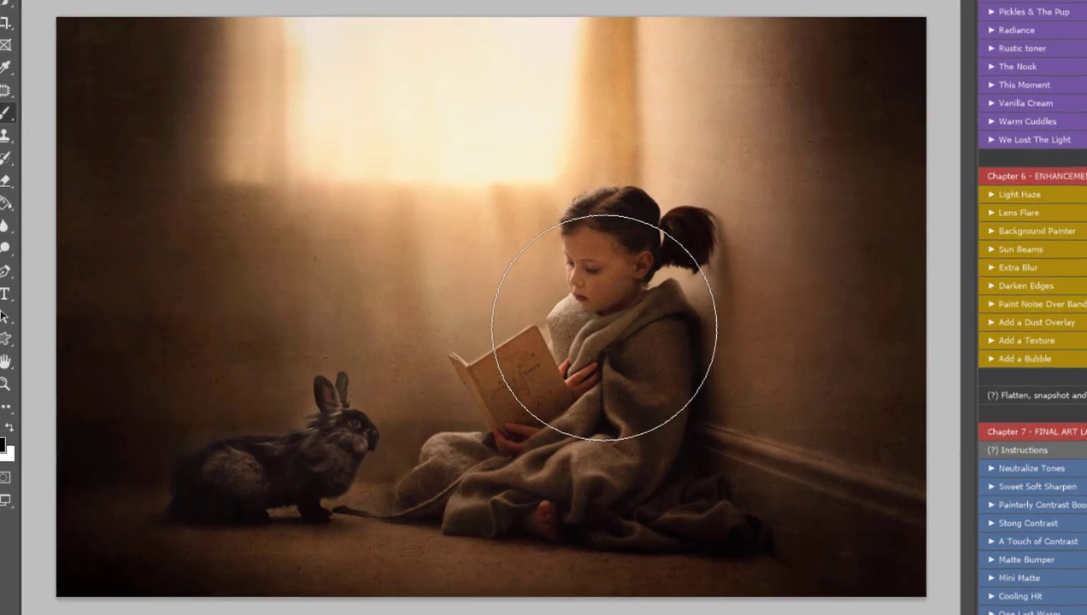
{"action": "left_click", "coordinate": [470, 320]}
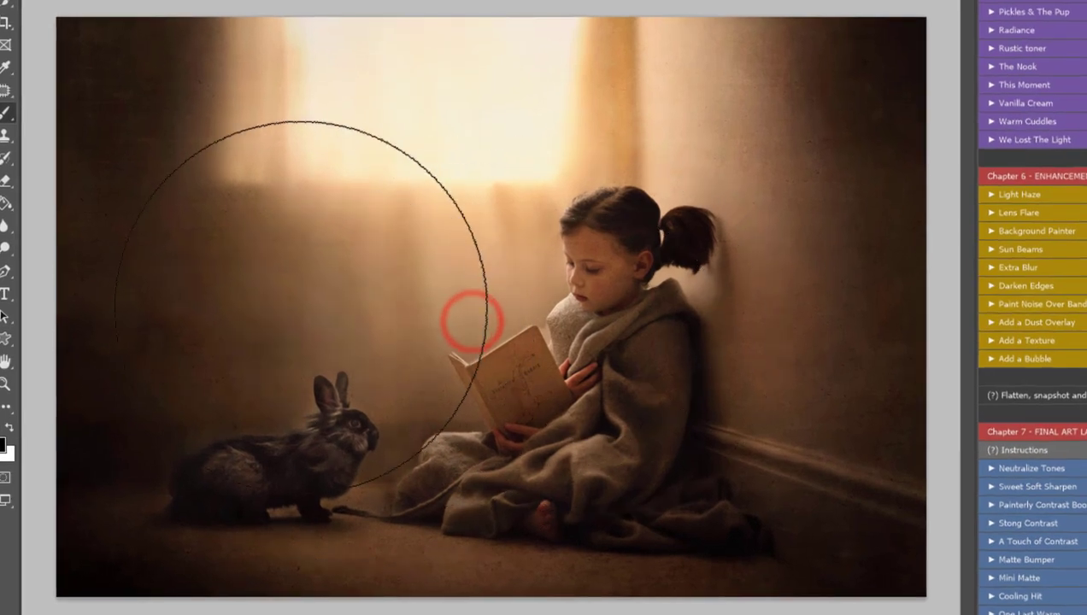
{"action": "left_click", "coordinate": [293, 290]}
{"action": "left_click_drag", "start_coordinate": [589, 335], "coordinate": [565, 271]}
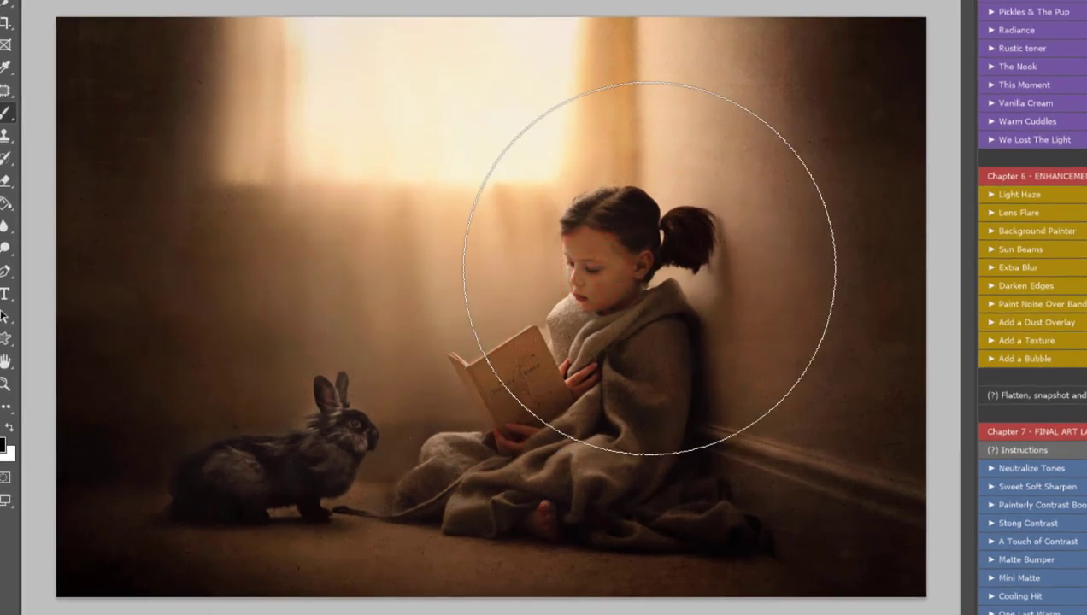
Step: Shrink the brush and paint the texture off the girl's face, neck, hair and ponytail
{"action": "key", "text": "bracketleft"}
{"action": "key", "text": "bracketleft"}
{"action": "key", "text": "bracketleft"}
{"action": "key", "text": "bracketleft"}
{"action": "key", "text": "bracketleft"}
{"action": "key", "text": "bracketleft"}
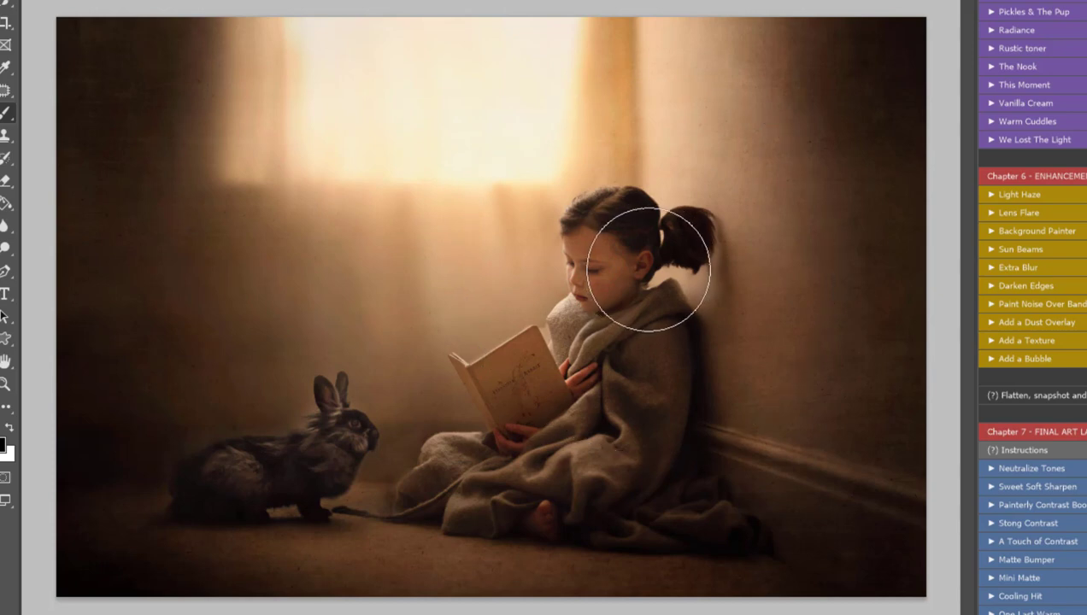
{"action": "left_click", "coordinate": [614, 307]}
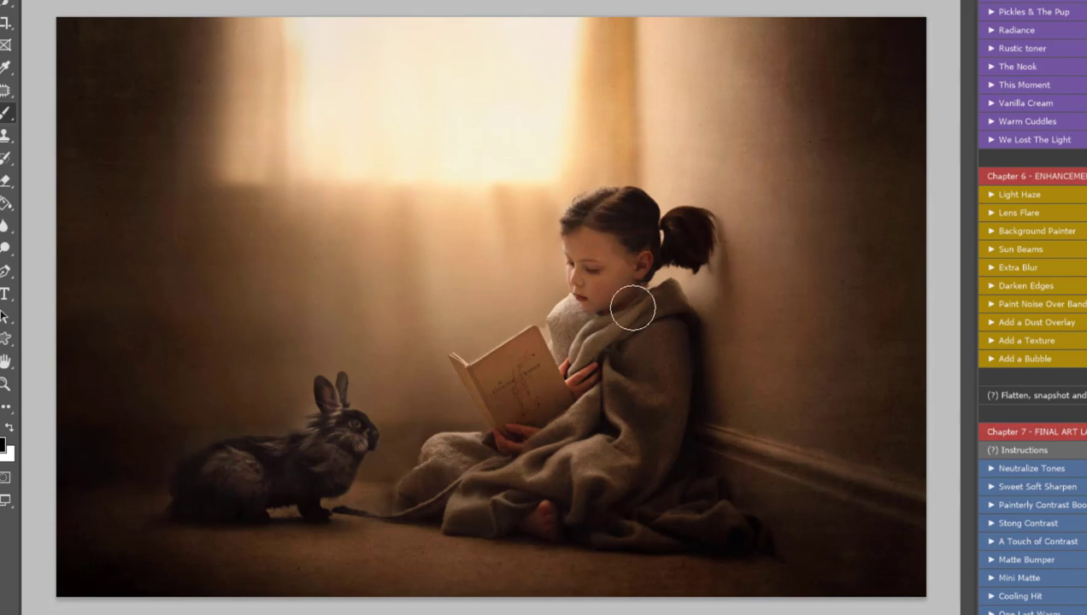
{"action": "left_click", "coordinate": [679, 235]}
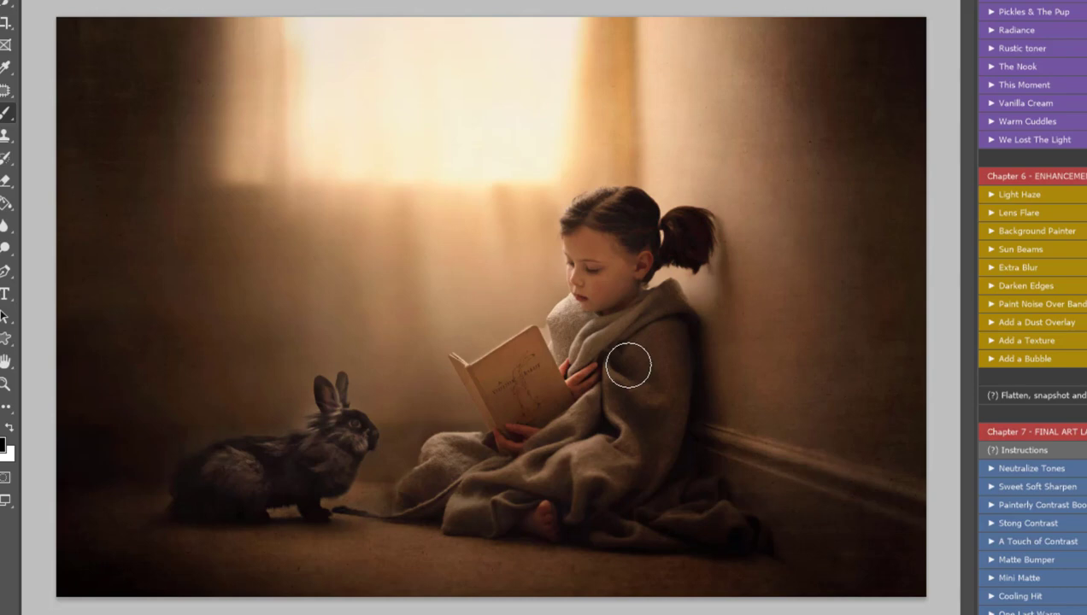
{"action": "left_click", "coordinate": [614, 223]}
Step: Soften the texture with a 3000 px black brush over the window, the walls, the rabbit and the blanket
{"action": "left_click", "coordinate": [568, 112]}
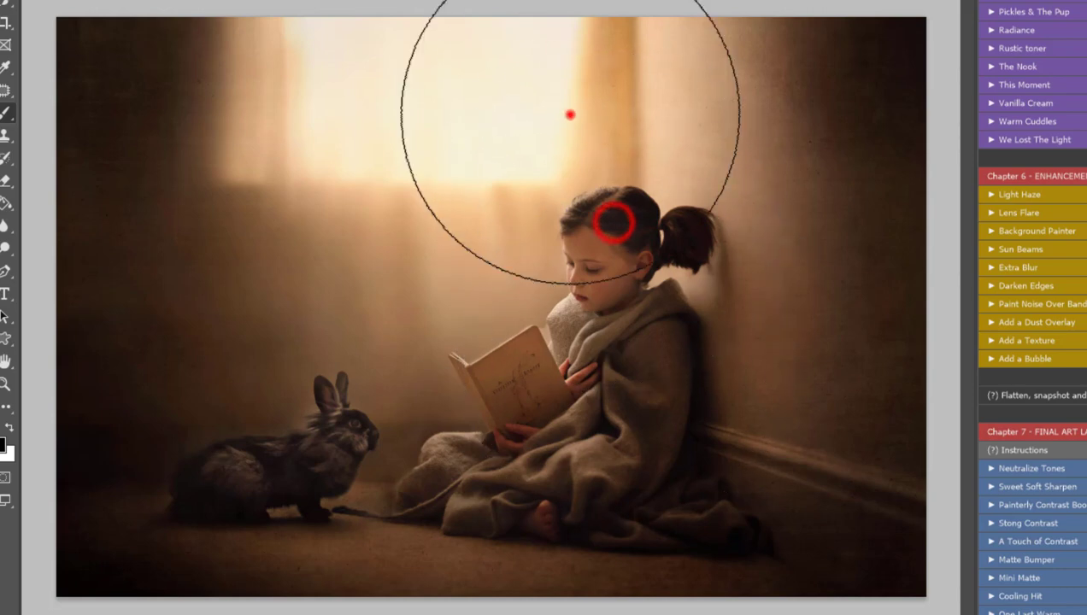
{"action": "left_click", "coordinate": [262, 127]}
{"action": "left_click", "coordinate": [181, 323]}
{"action": "left_click", "coordinate": [167, 441]}
{"action": "left_click", "coordinate": [597, 387]}
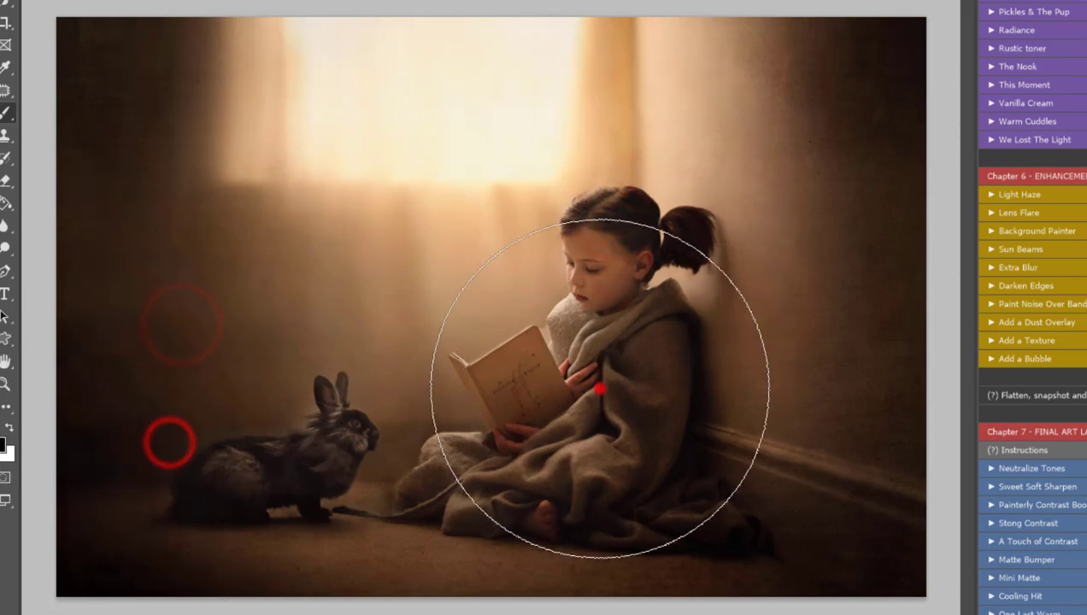
{"action": "left_click", "coordinate": [732, 412]}
{"action": "left_click", "coordinate": [809, 400]}
{"action": "left_click", "coordinate": [798, 225]}
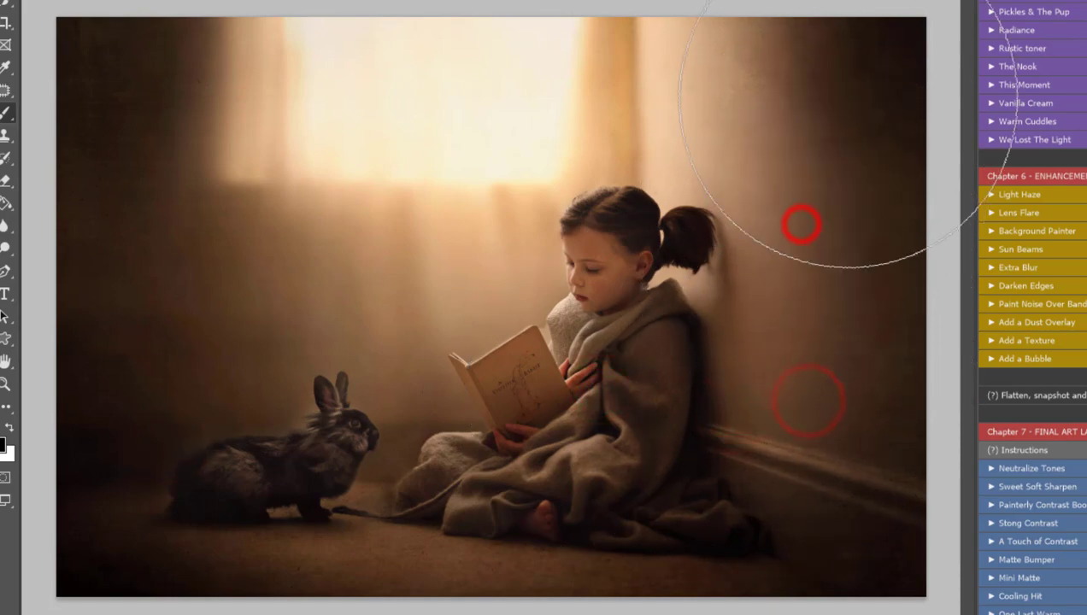
{"action": "left_click", "coordinate": [868, 38]}
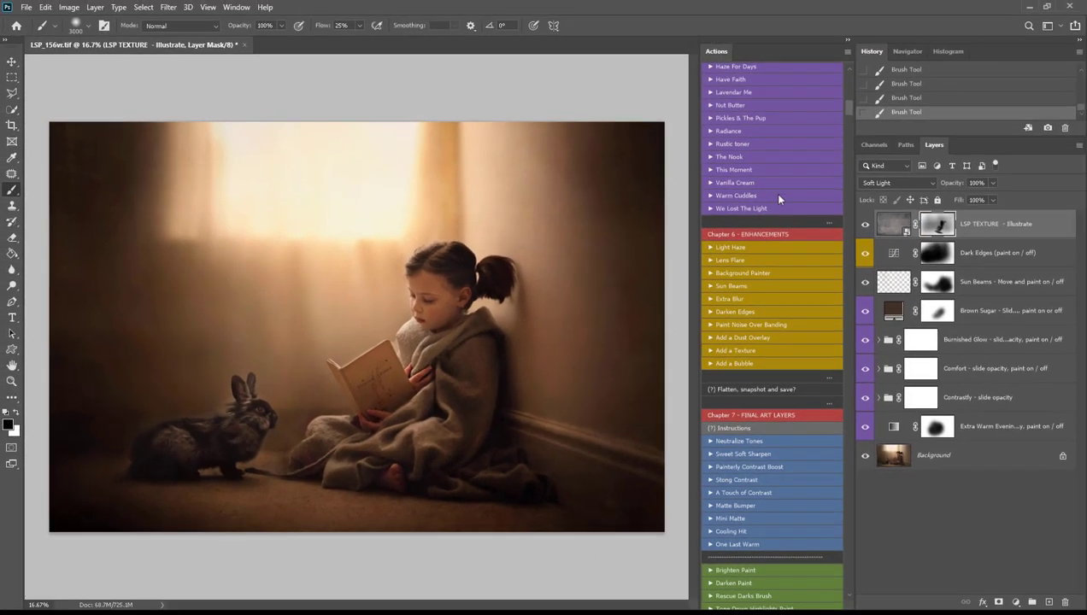
Step: Compare the portrait with and without the Illustrate texture layer
{"action": "left_click", "coordinate": [865, 226]}
{"action": "left_click", "coordinate": [865, 226]}
{"action": "left_click", "coordinate": [865, 226]}
{"action": "left_click", "coordinate": [865, 226]}
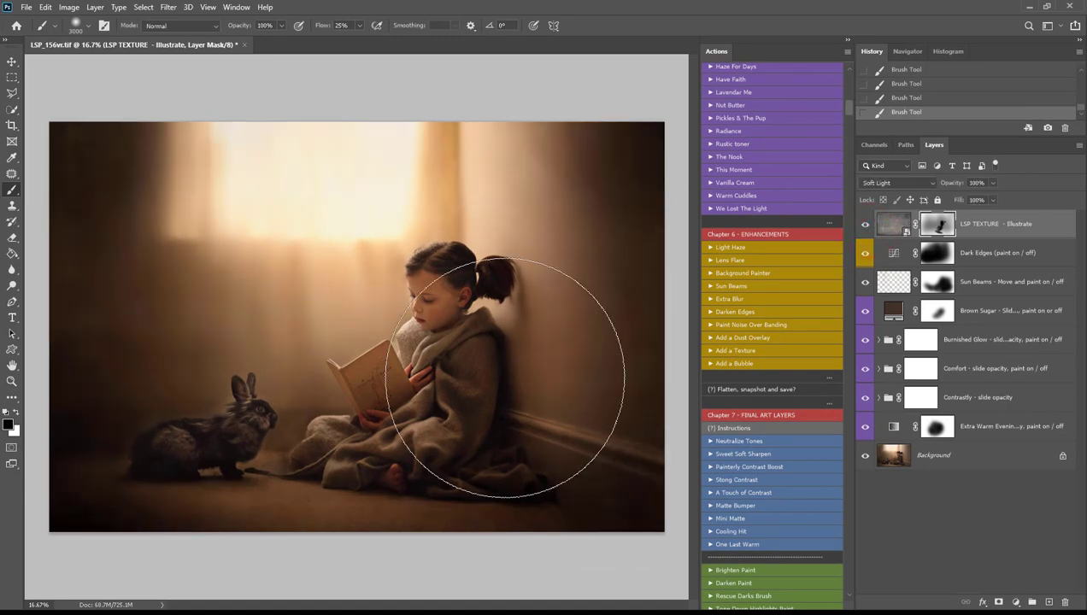
Step: Run the Matte Bumper action from the Final Art Layers chapter and lower its layer's opacity to 34%
{"action": "scroll", "coordinate": [733, 394], "scroll_direction": "down", "scroll_amount": 5}
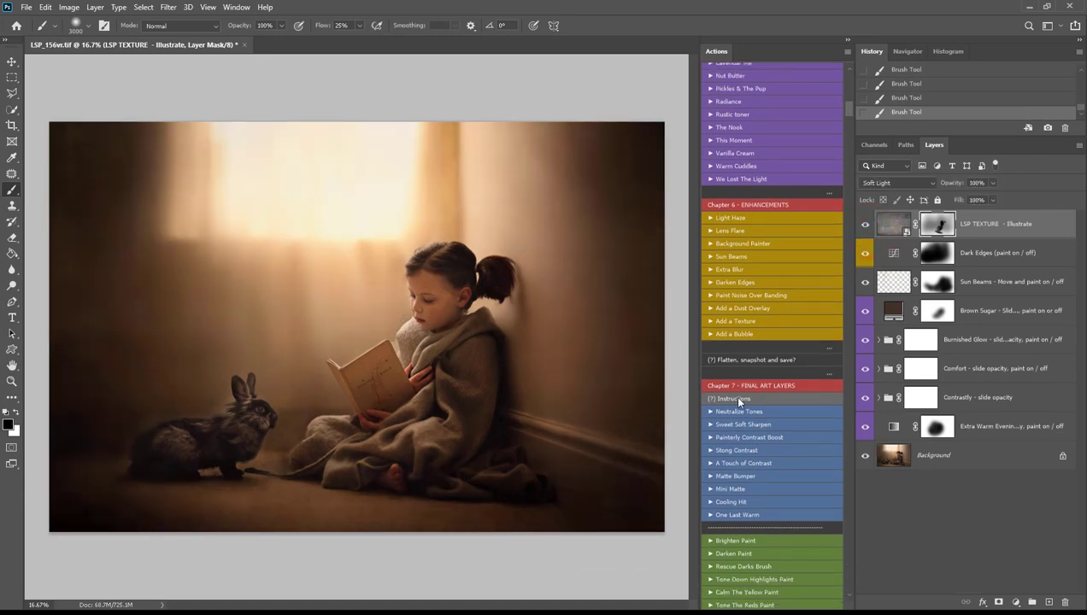
{"action": "scroll", "coordinate": [738, 399], "scroll_direction": "down", "scroll_amount": 1}
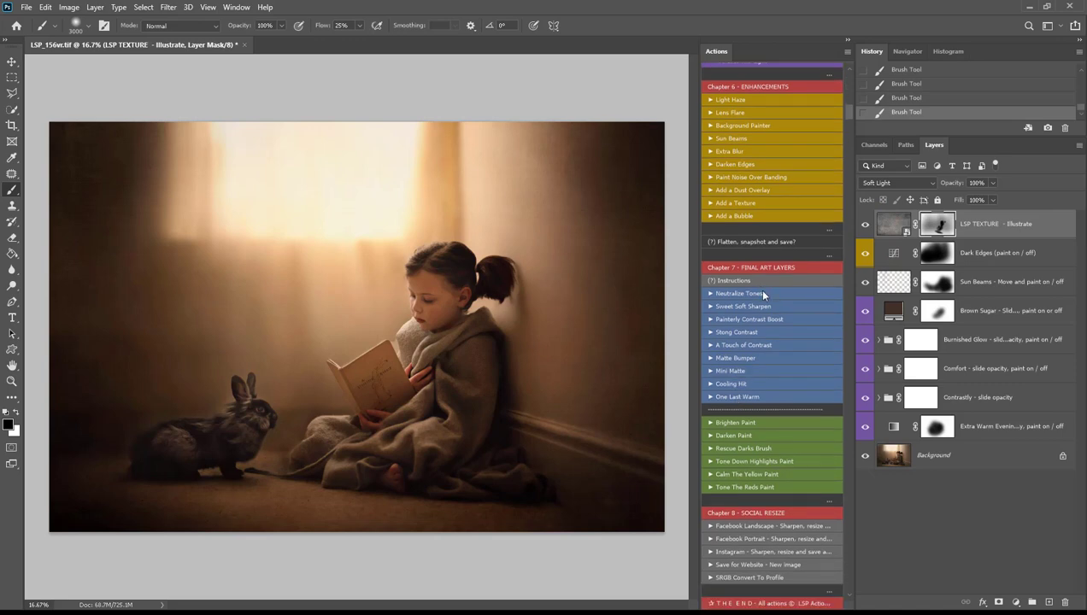
{"action": "left_click", "coordinate": [766, 362]}
{"action": "left_click", "coordinate": [991, 183]}
{"action": "left_click_drag", "start_coordinate": [998, 197], "coordinate": [1049, 201]}
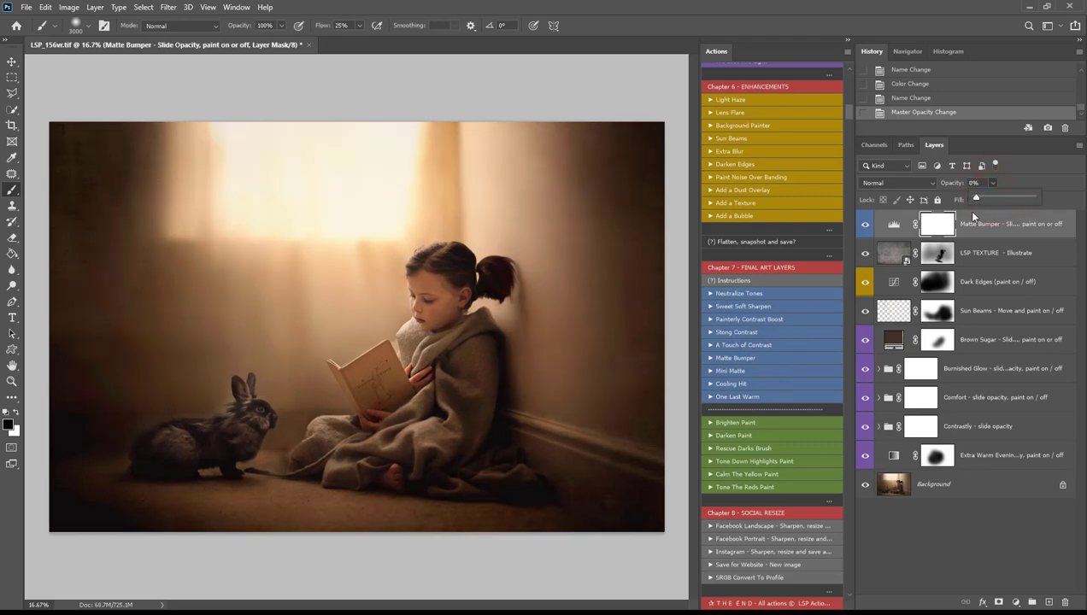
{"action": "left_click_drag", "start_coordinate": [973, 216], "coordinate": [998, 214]}
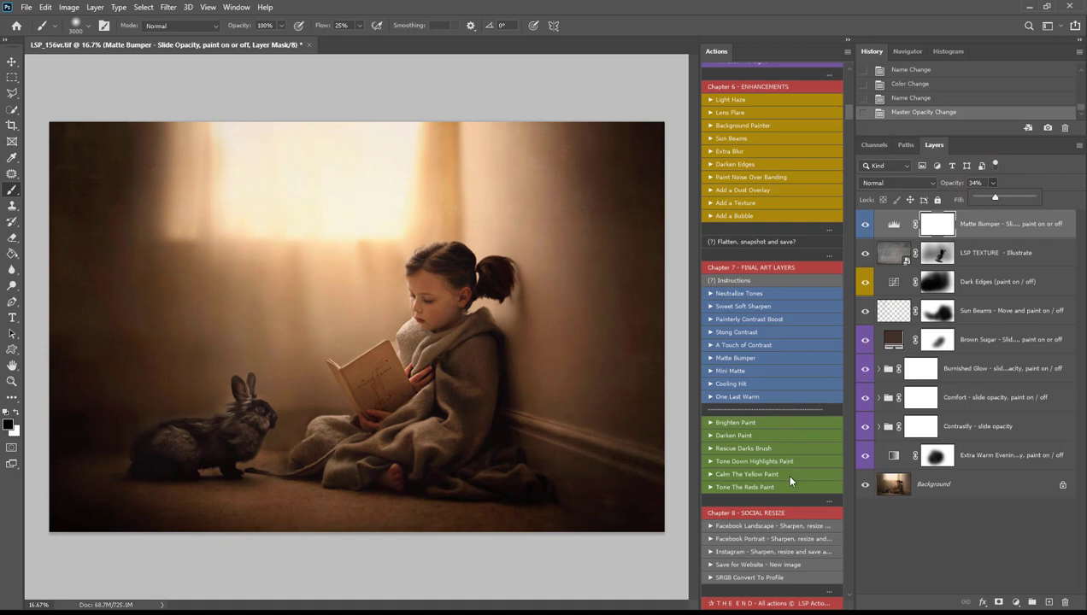
Step: Run the Snapshot action from the Tool Kit to store the current state of the portrait
{"action": "scroll", "coordinate": [789, 481], "scroll_direction": "up", "scroll_amount": 3}
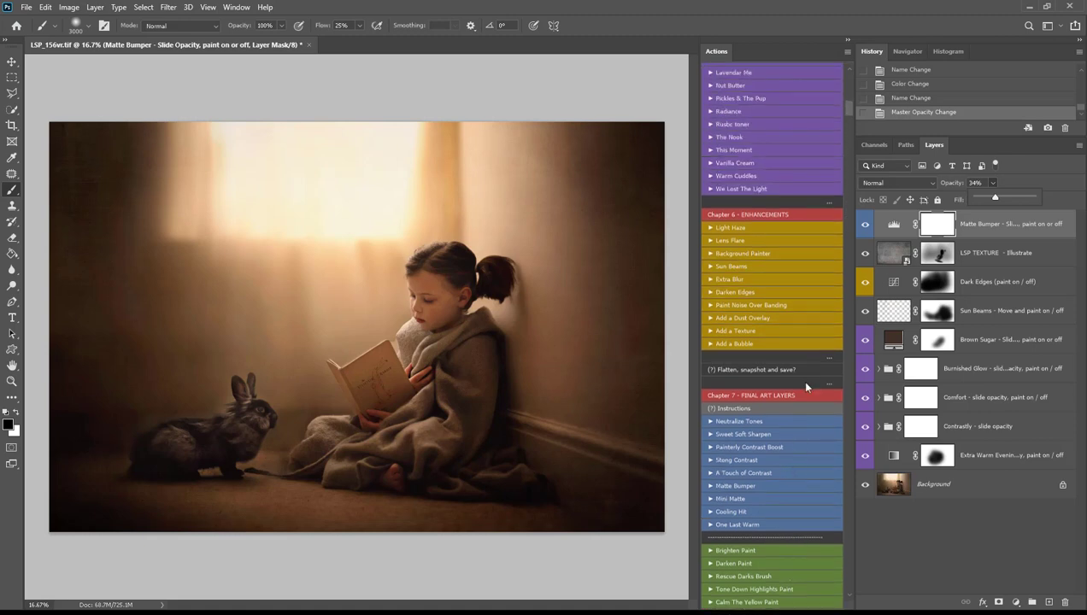
{"action": "left_click_drag", "start_coordinate": [850, 116], "coordinate": [850, 69]}
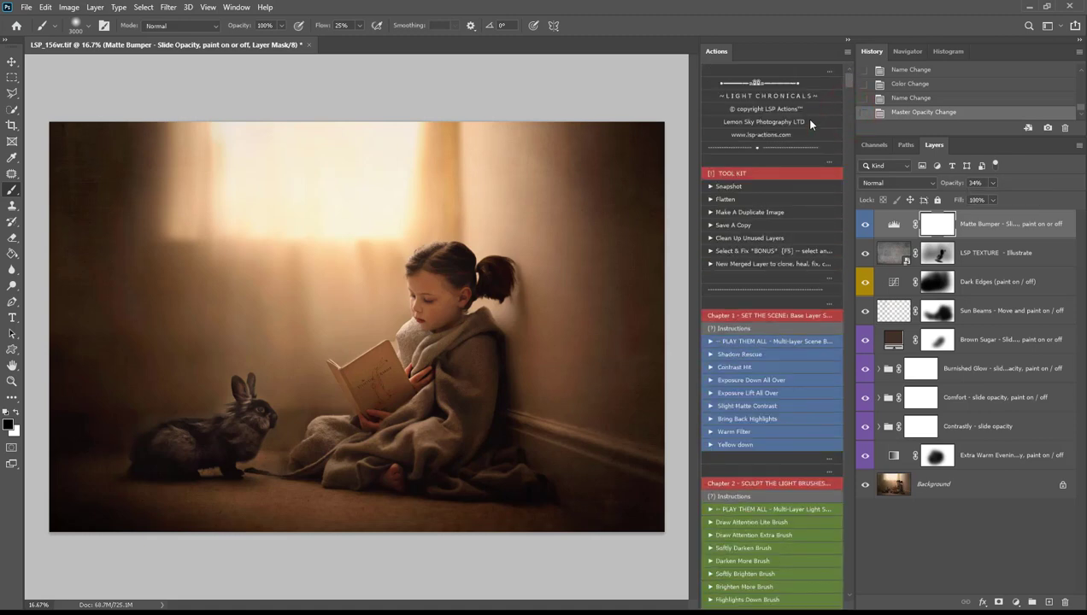
{"action": "left_click", "coordinate": [759, 184]}
Step: Compare the edited portrait with its early state by switching between Snapshot 1 and Snapshot 6, ending on Snapshot 6
{"action": "left_click_drag", "start_coordinate": [1081, 109], "coordinate": [1079, 83]}
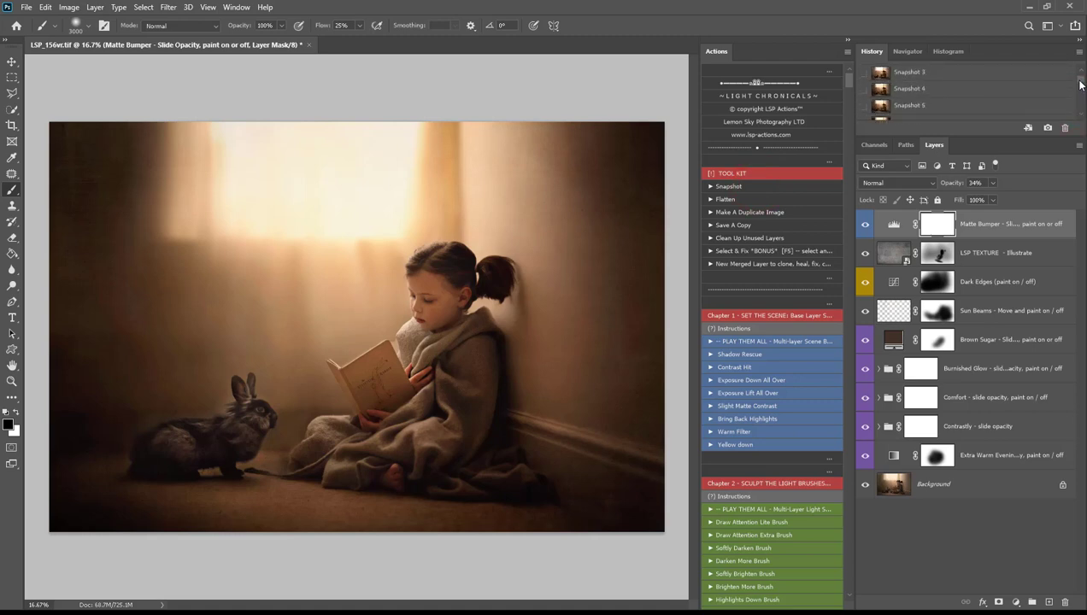
{"action": "scroll", "coordinate": [949, 89], "scroll_direction": "up", "scroll_amount": 2}
{"action": "left_click", "coordinate": [949, 88]}
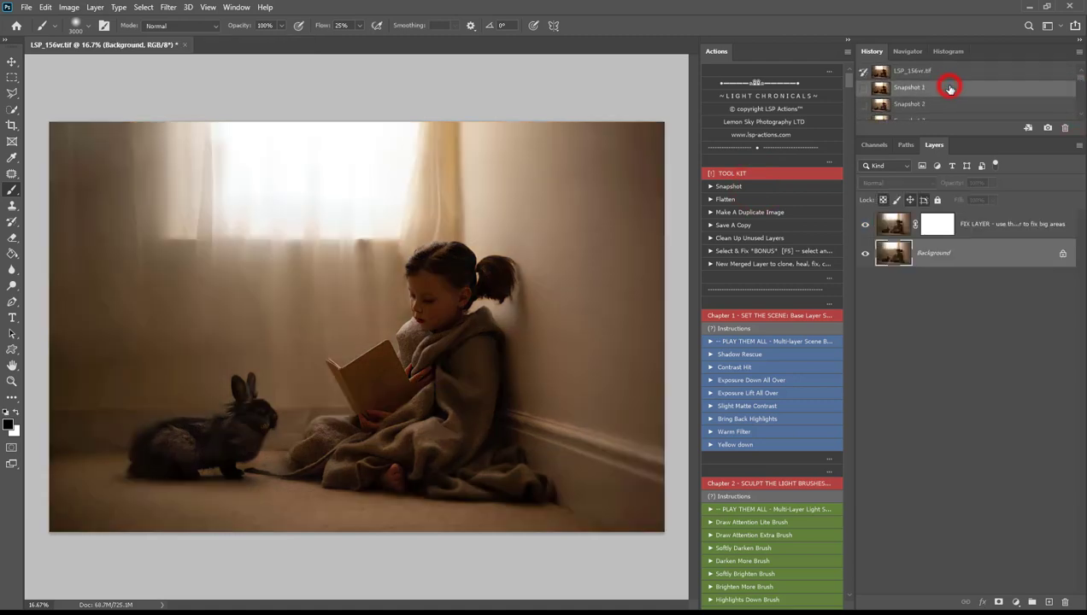
{"action": "scroll", "coordinate": [949, 89], "scroll_direction": "down", "scroll_amount": 3}
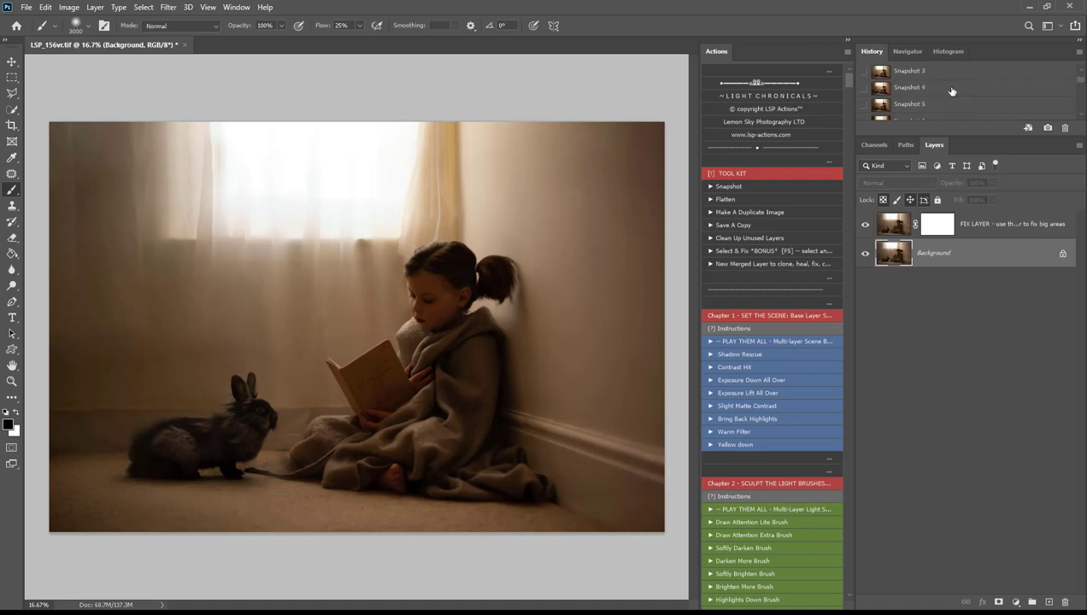
{"action": "left_click", "coordinate": [952, 89]}
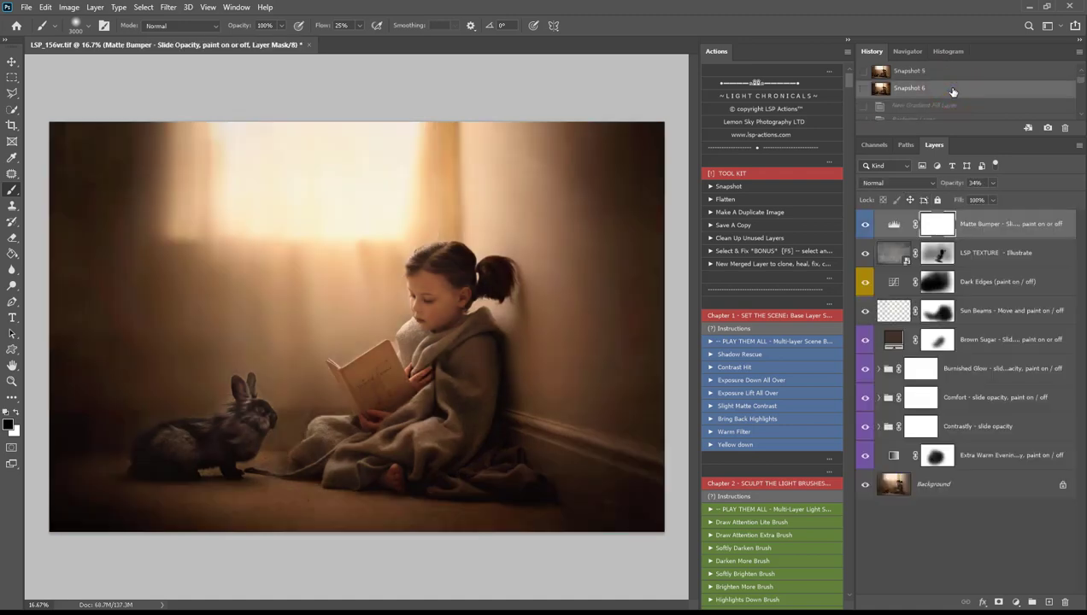
{"action": "scroll", "coordinate": [952, 91], "scroll_direction": "up", "scroll_amount": 3}
{"action": "left_click", "coordinate": [952, 89]}
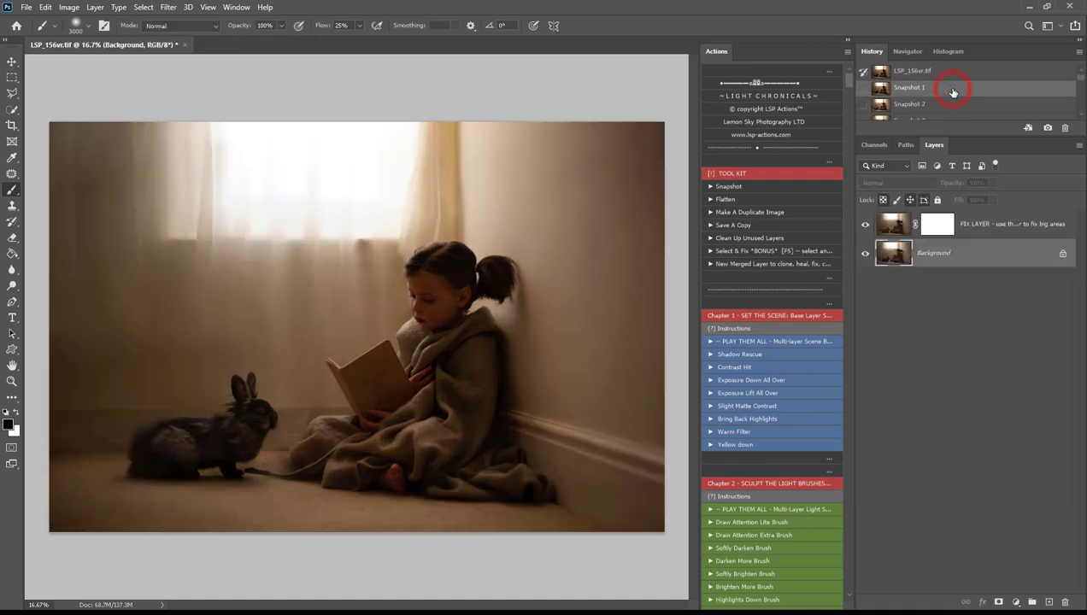
{"action": "scroll", "coordinate": [953, 92], "scroll_direction": "down", "scroll_amount": 3}
{"action": "left_click", "coordinate": [952, 89]}
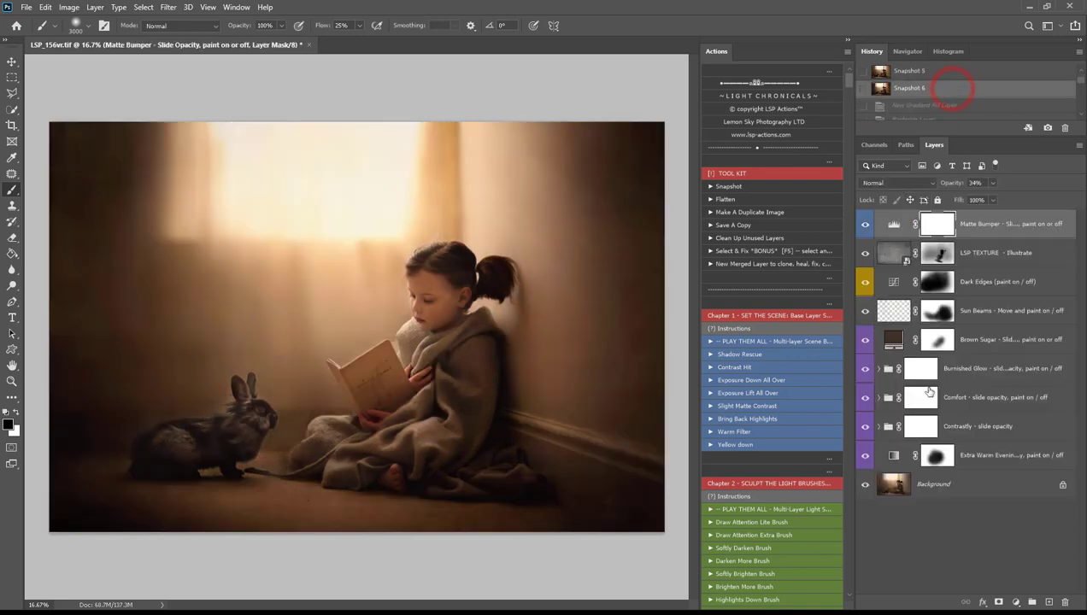